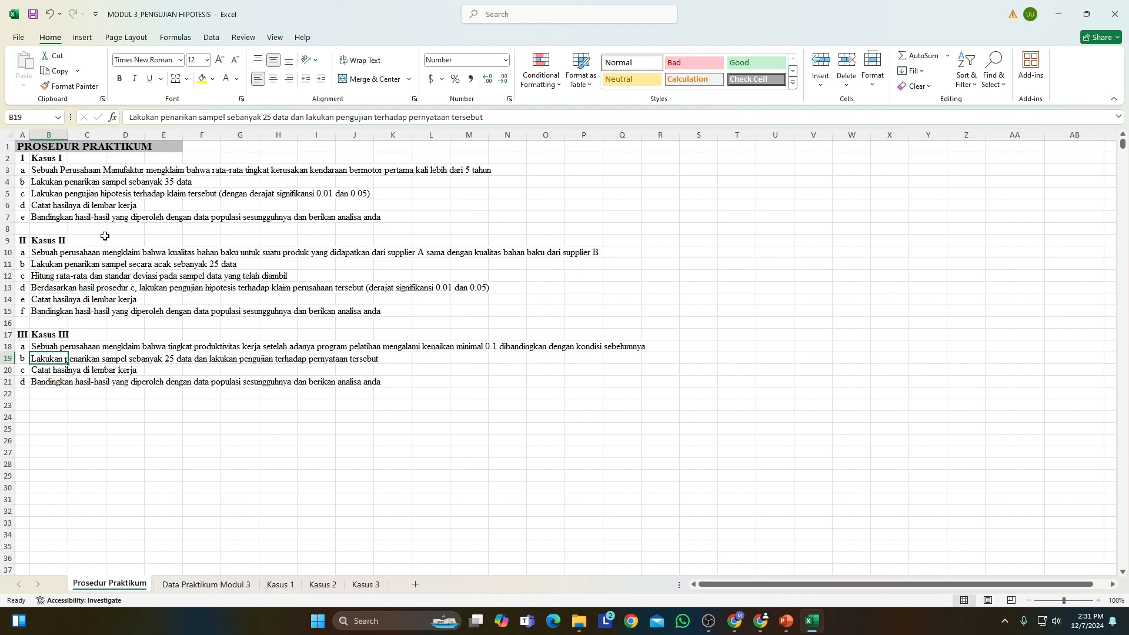
Look through the vehicle age, raw material quality and work productivity data on the Data Praktikum Modul 3 sheet.
click(200, 585)
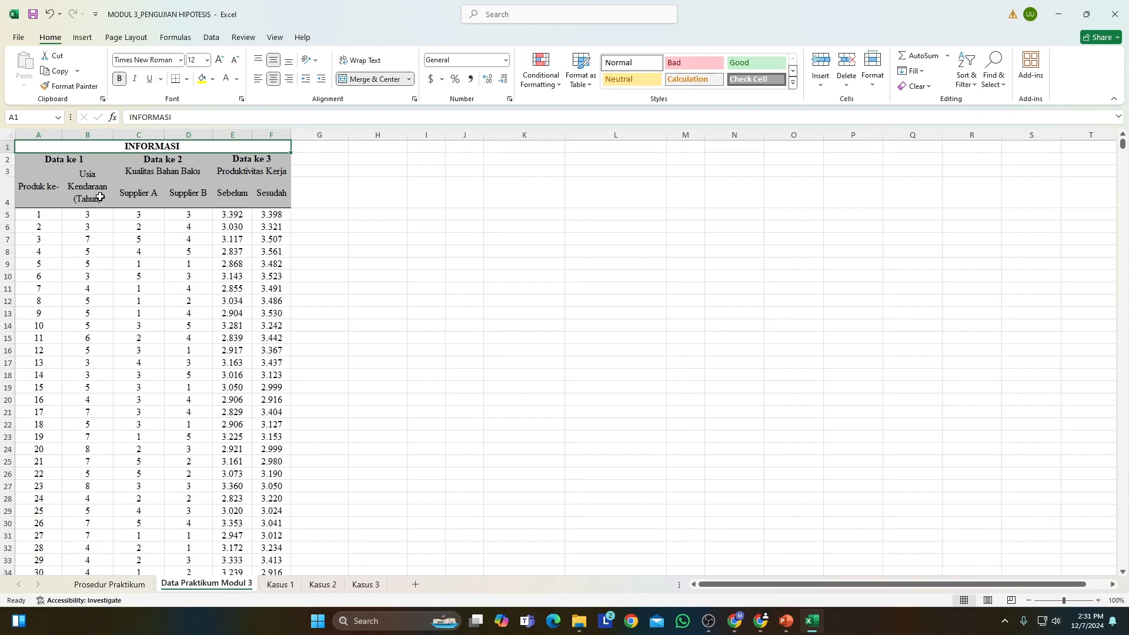
scroll(67, 210, down, 5)
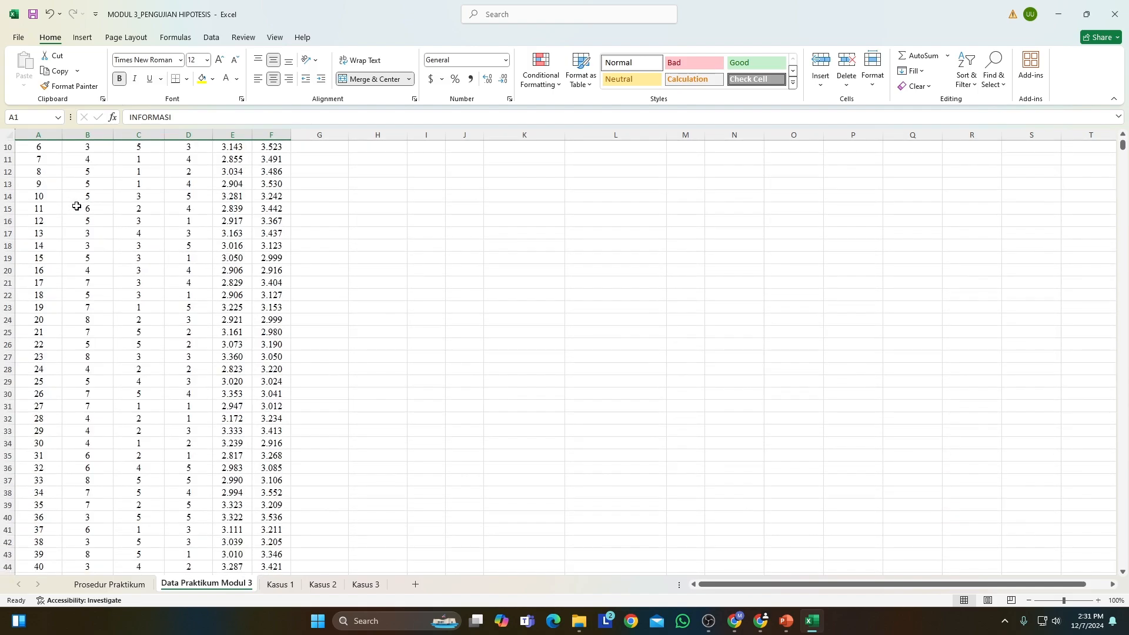
scroll(73, 202, down, 5)
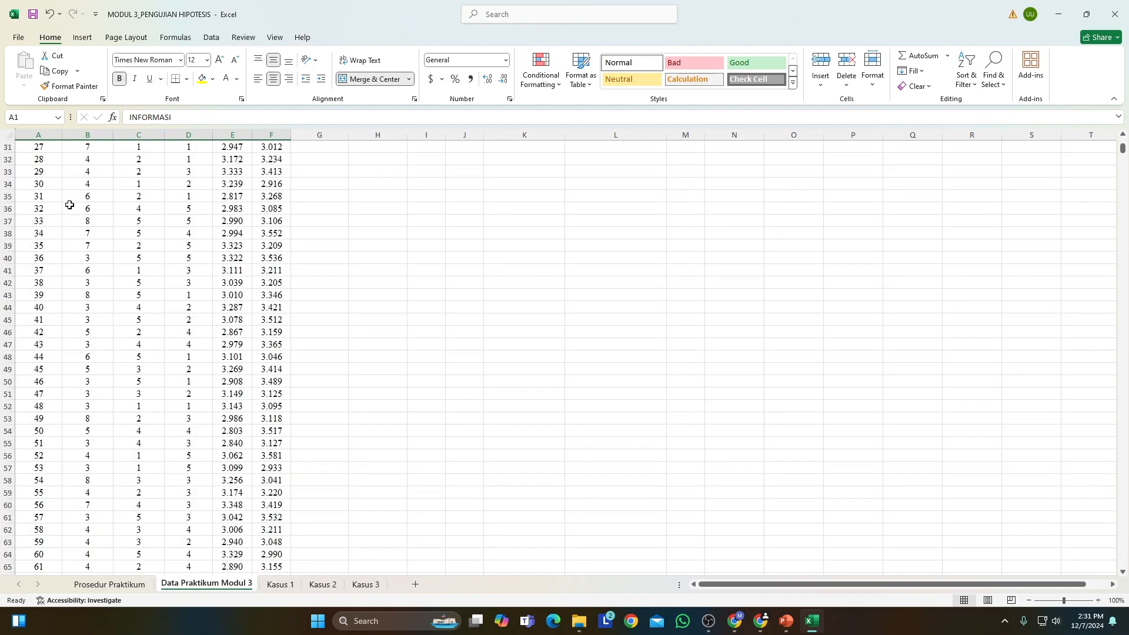
scroll(71, 202, up, 7)
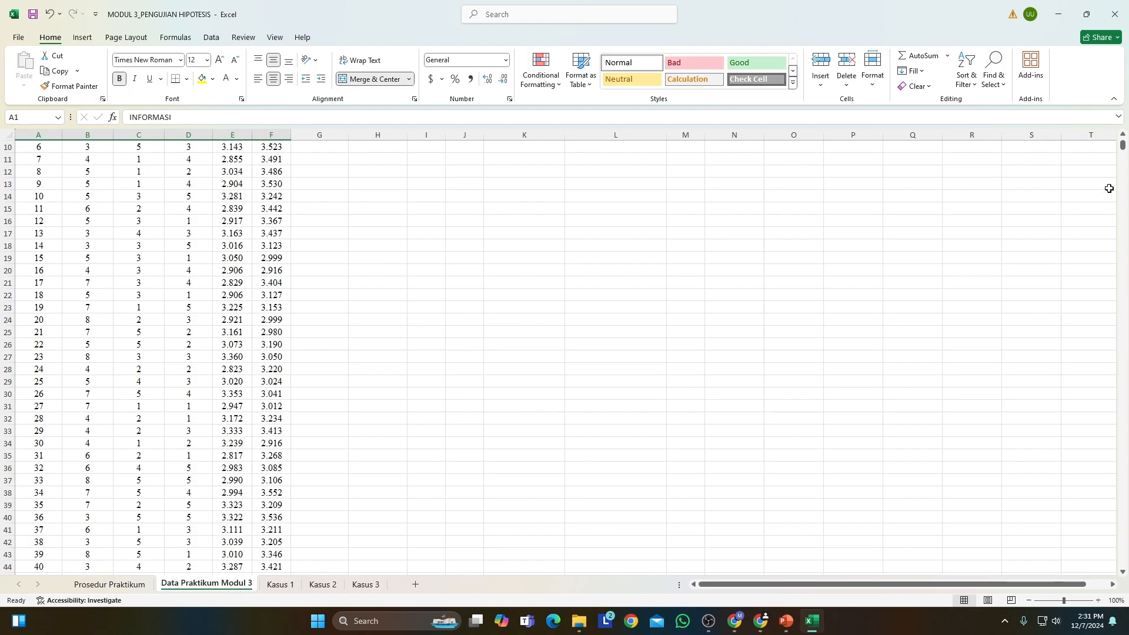
drag(1123, 147, 1044, 113)
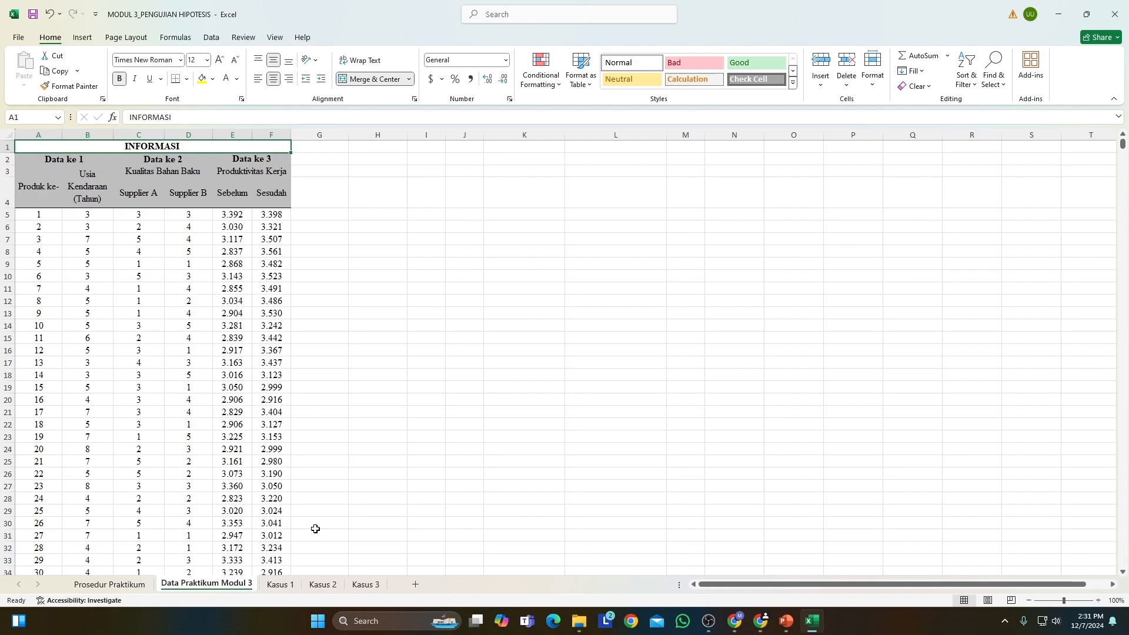
Examine the Kasus 1 sheet's claim, 35-row sample table, hypothesis test steps and formula notes.
click(281, 584)
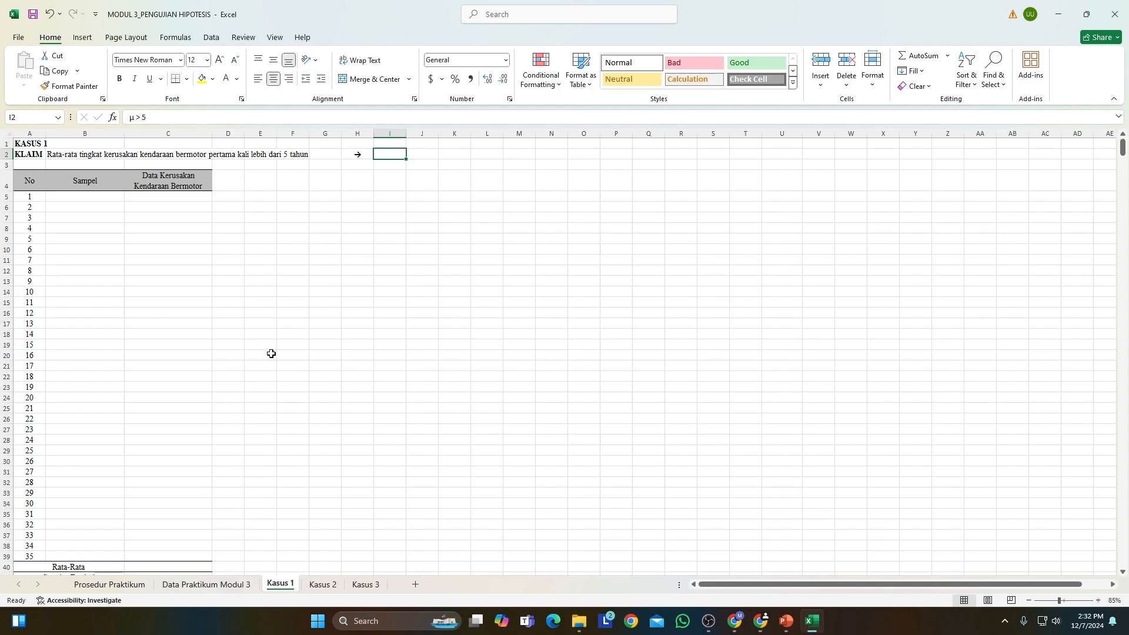
scroll(269, 353, down, 7)
scroll(270, 356, up, 7)
scroll(76, 235, down, 7)
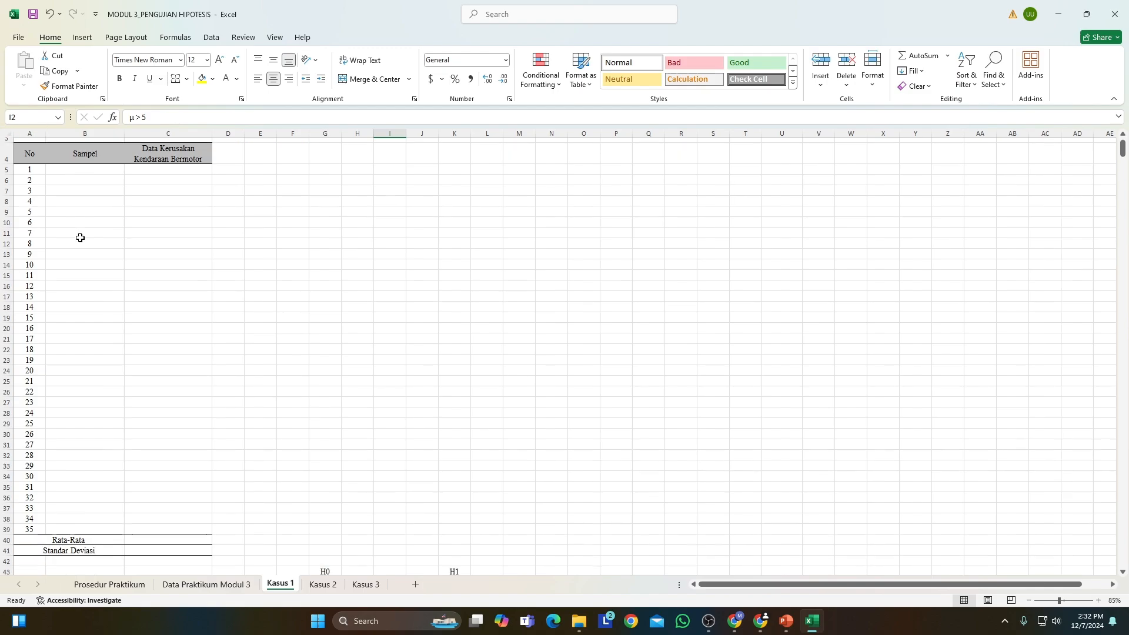
scroll(93, 343, down, 2)
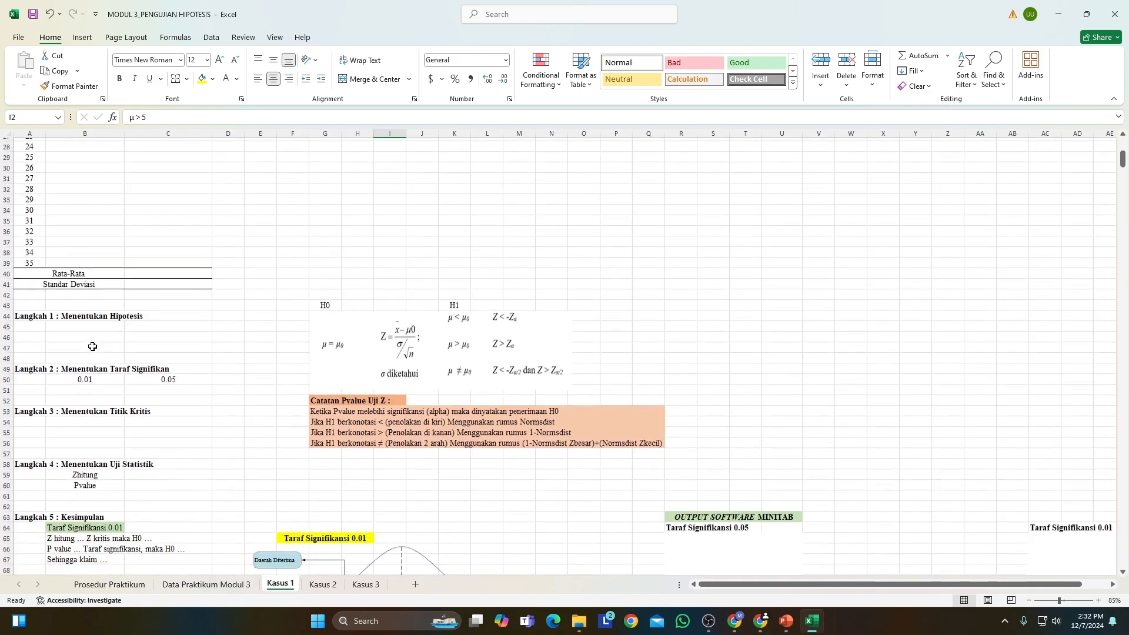
scroll(94, 342, up, 9)
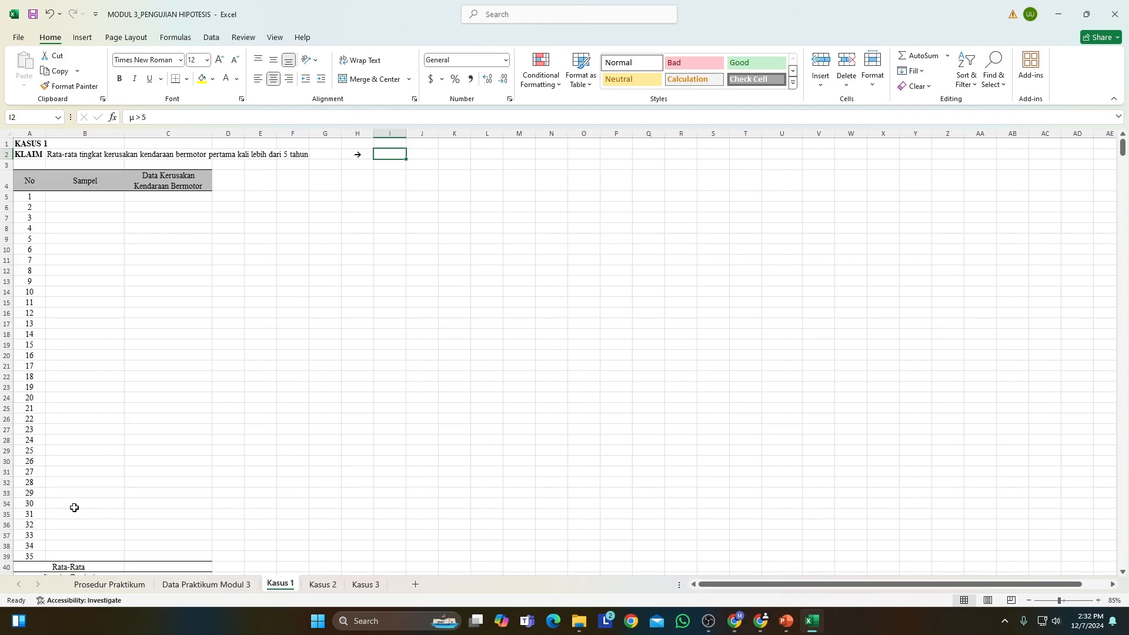
scroll(200, 452, down, 1)
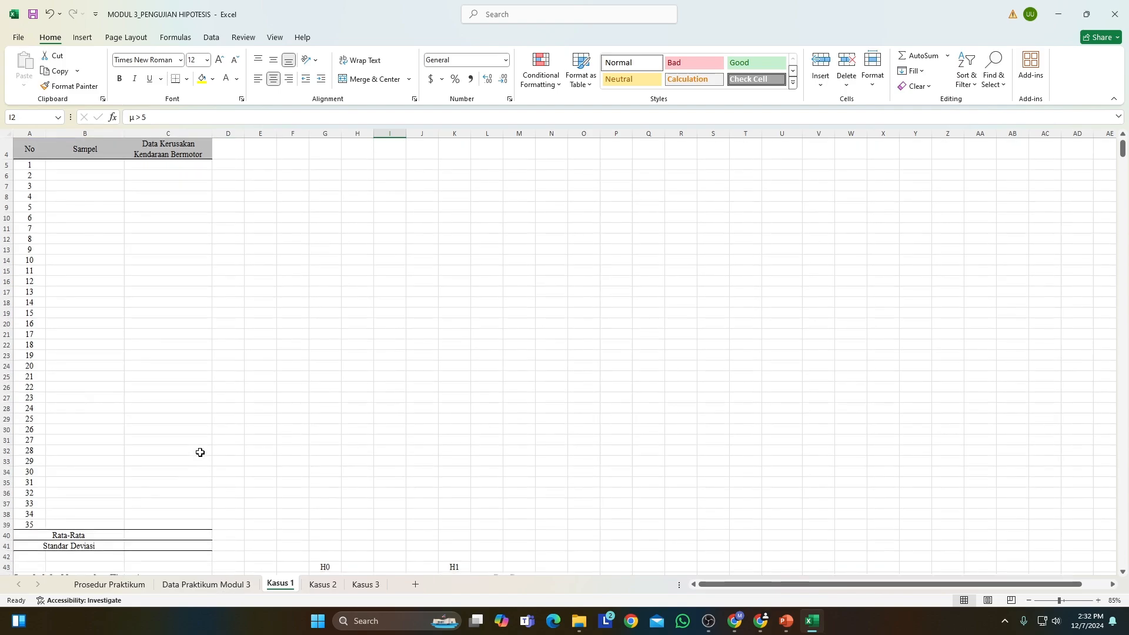
scroll(200, 452, down, 4)
scroll(202, 461, down, 4)
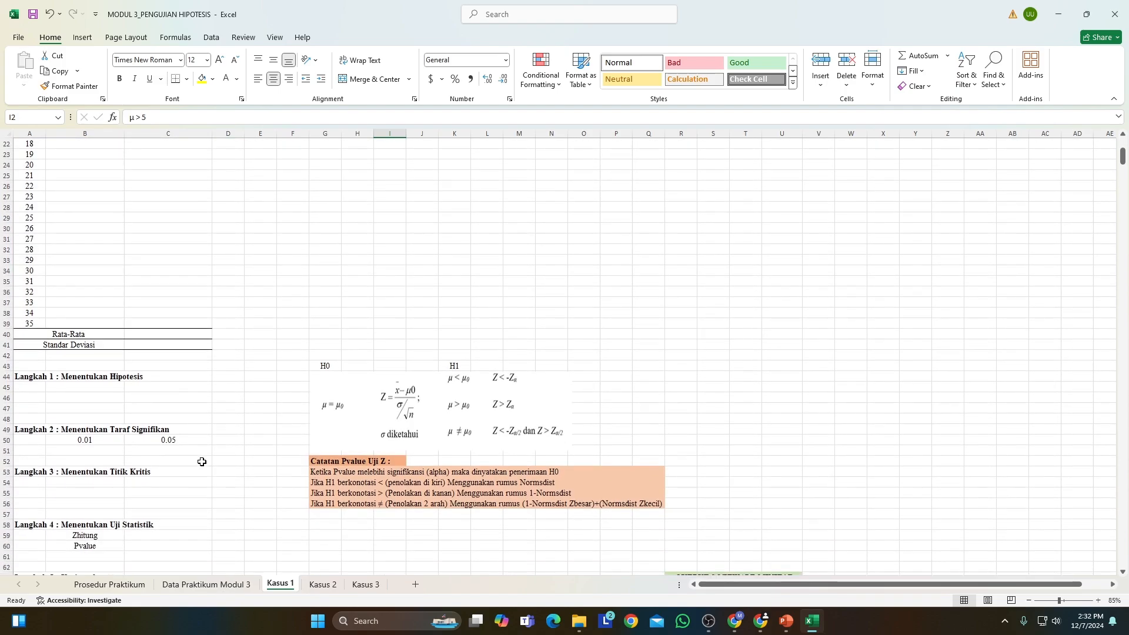
scroll(202, 462, up, 9)
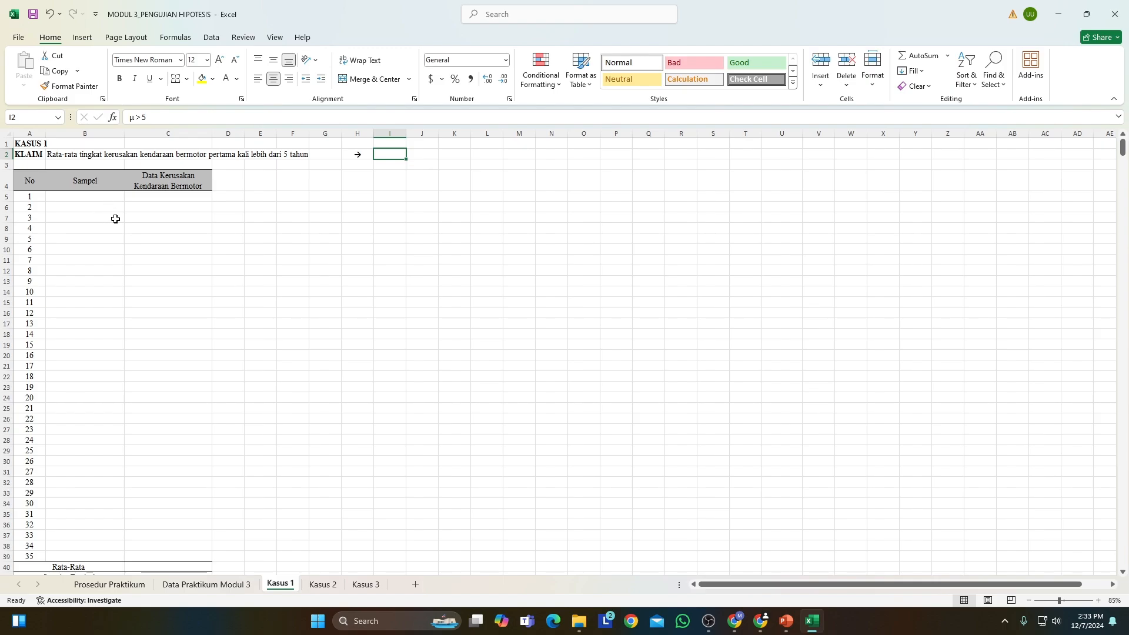
scroll(147, 382, down, 7)
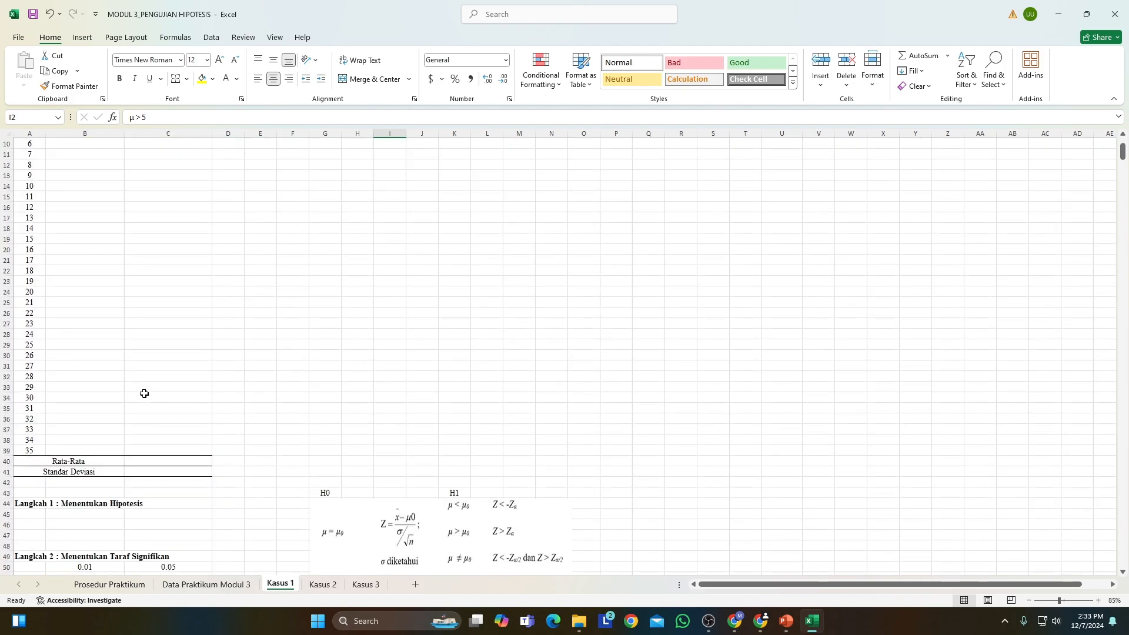
scroll(152, 388, down, 3)
scroll(147, 377, up, 1)
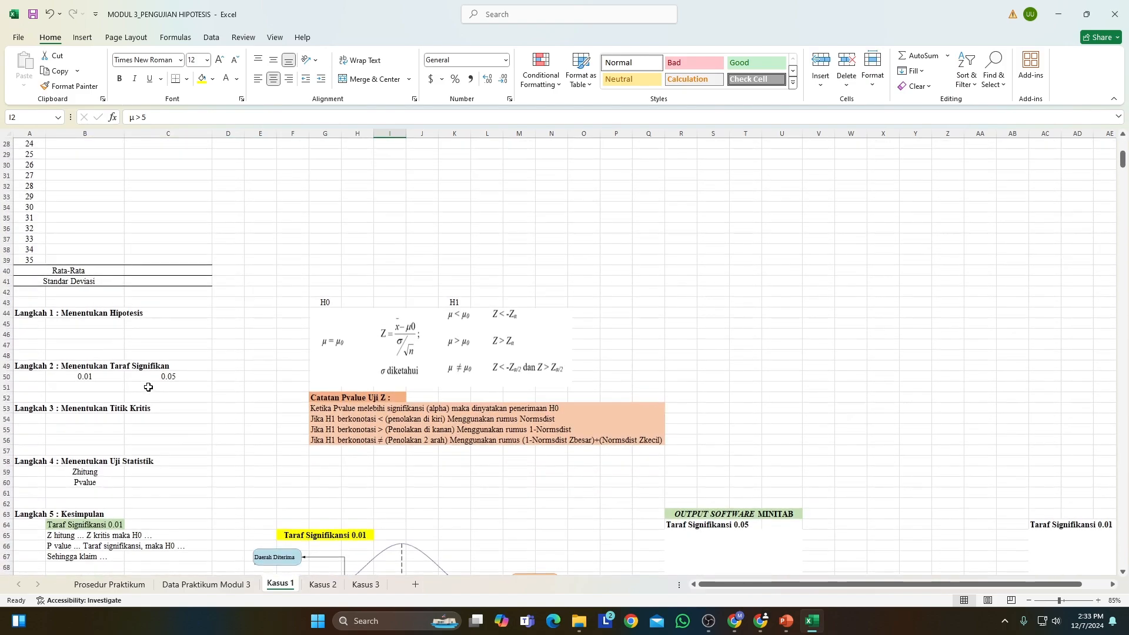
scroll(252, 294, up, 3)
scroll(258, 294, up, 6)
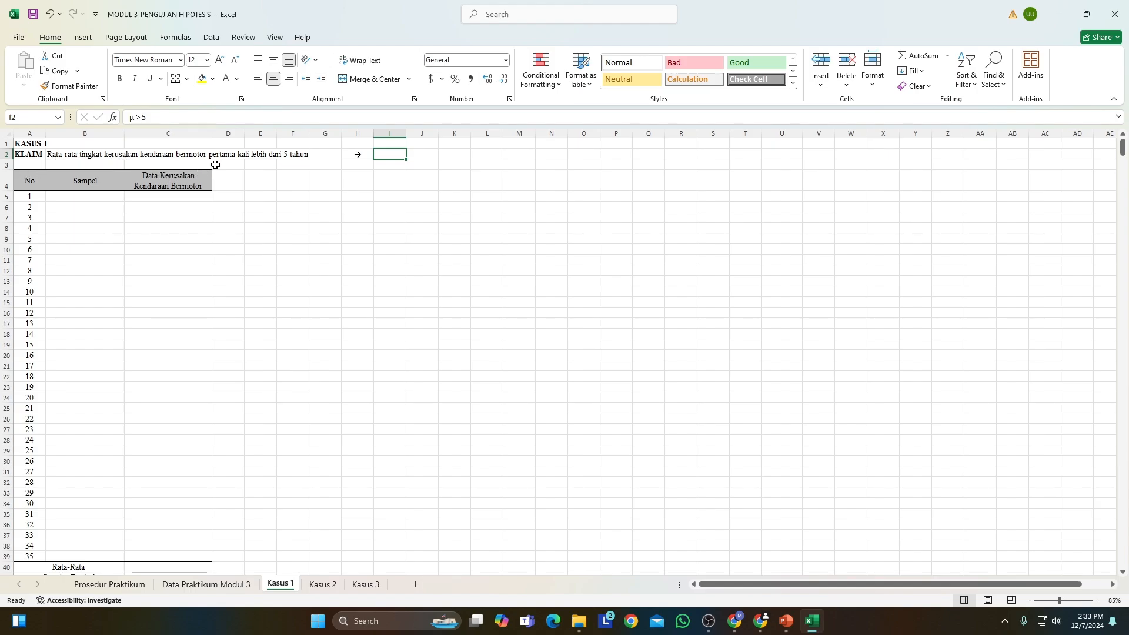
Set the font colour of the claim notation in cell I2 of Kasus 1 to black.
click(259, 197)
click(199, 220)
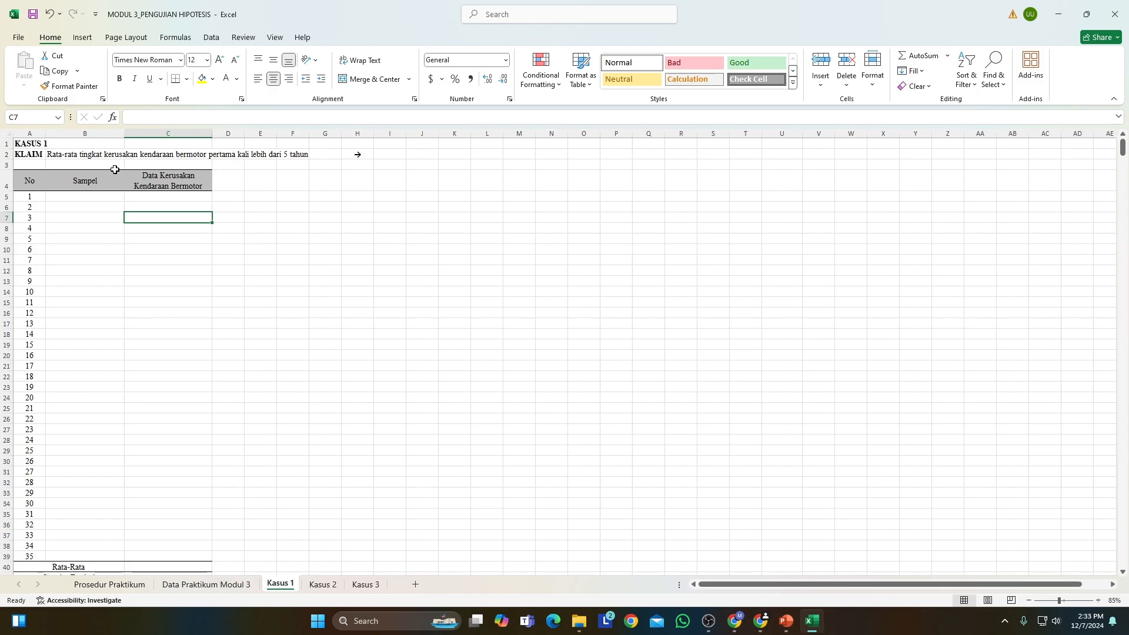
click(240, 164)
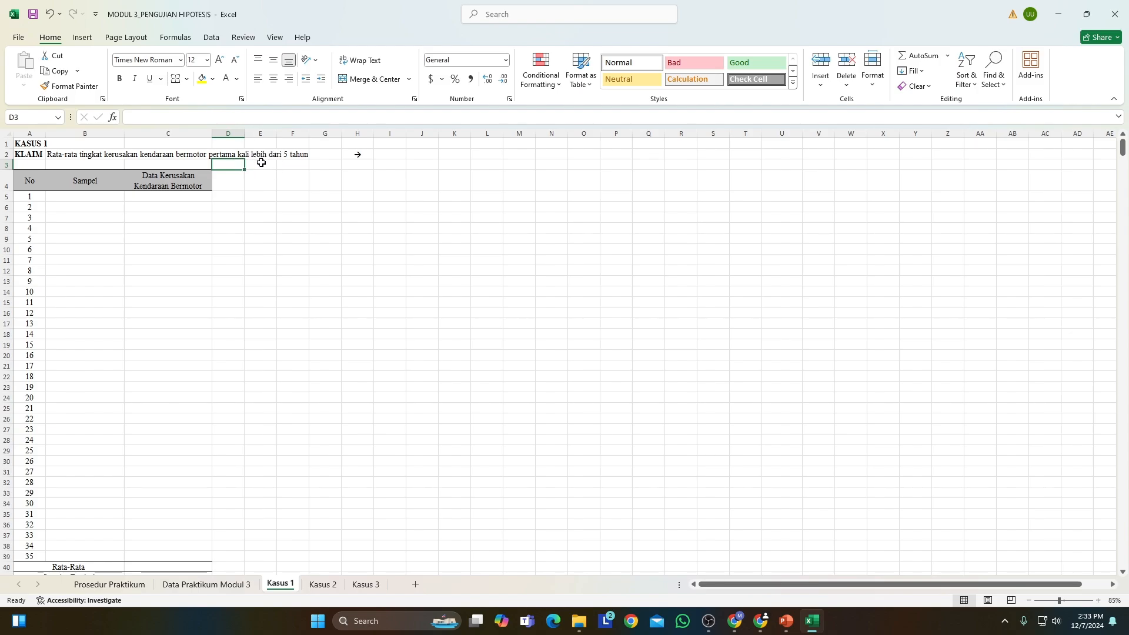
click(390, 154)
click(237, 78)
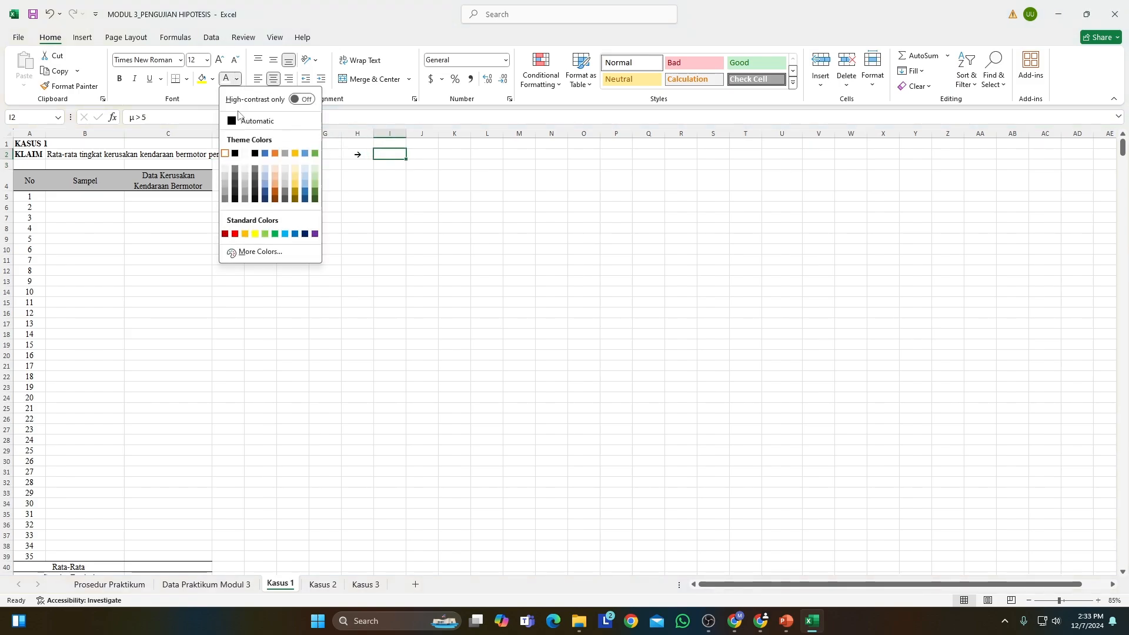
click(234, 154)
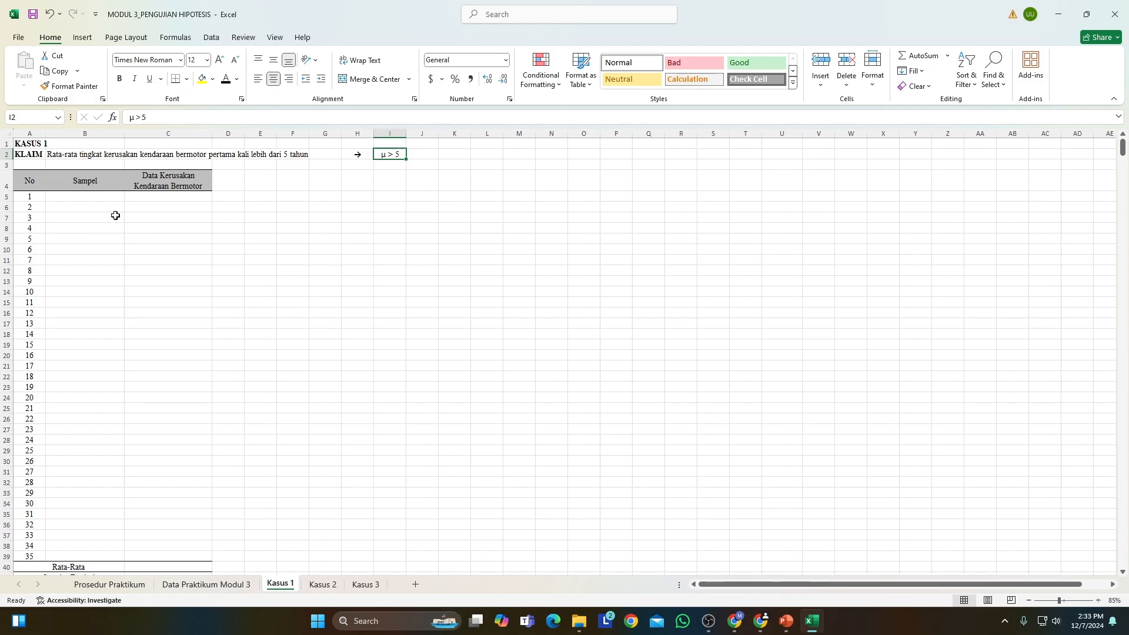
Enter the formula =RANDBETWEEN(1,3000) in B5, the first cell of the Sampel column.
click(100, 199)
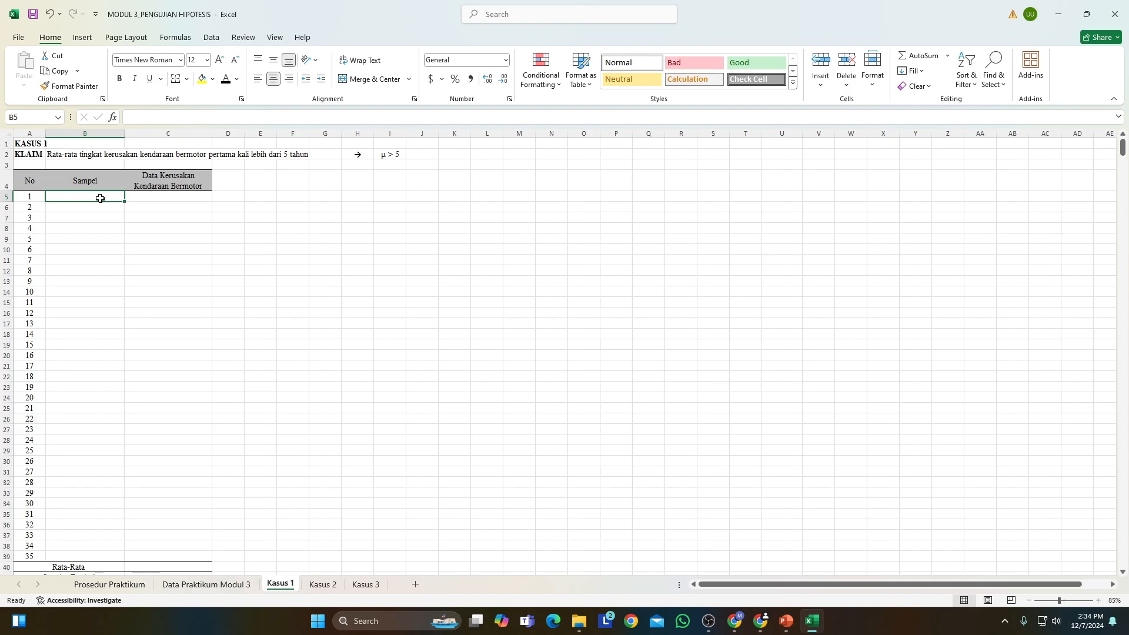
text(=-)
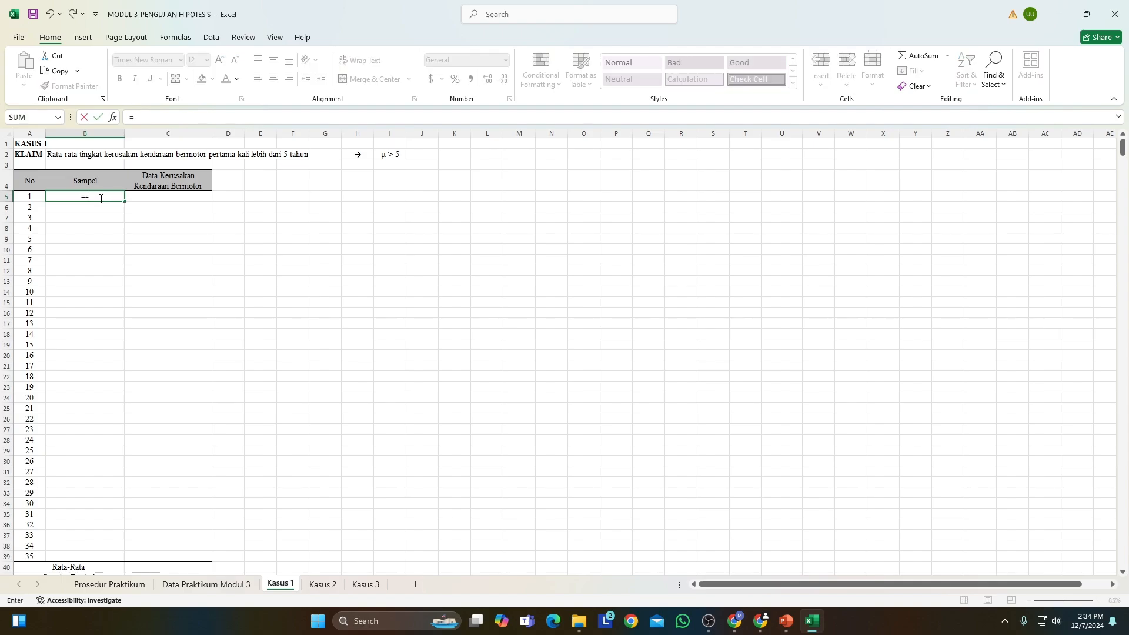
key(BackSpace)
text(rand)
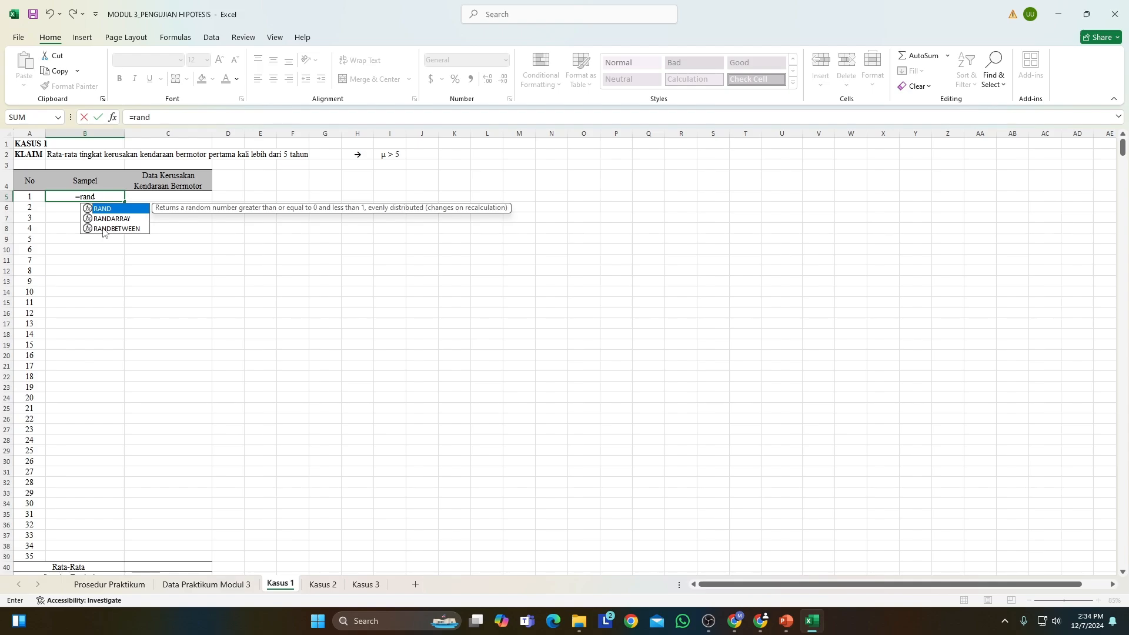
double_click(103, 228)
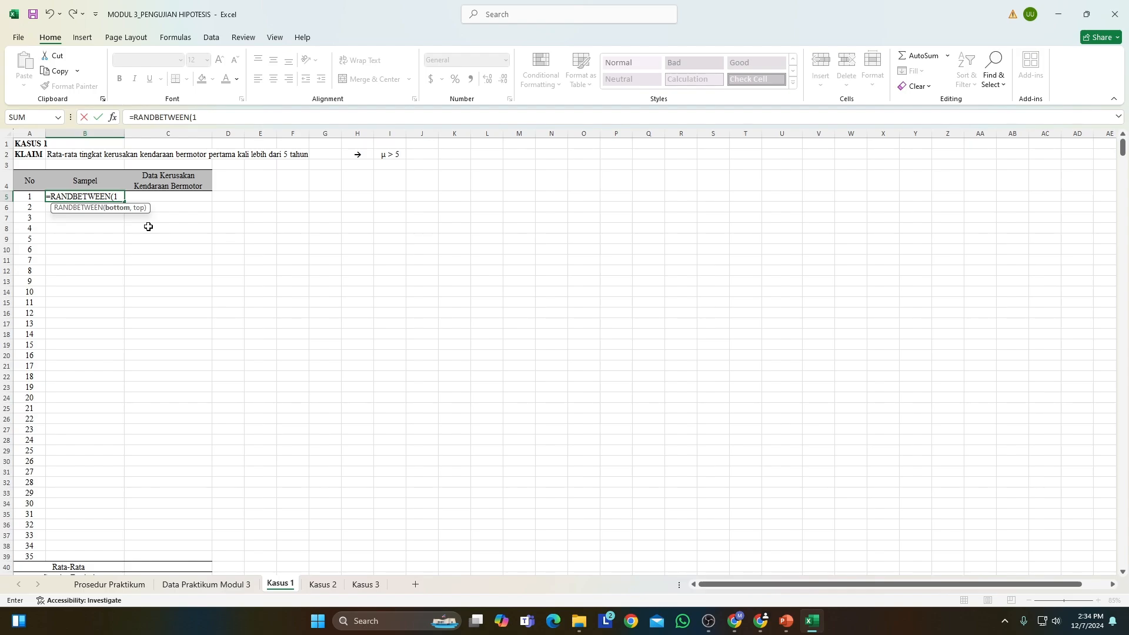
text(,)
text(3000)
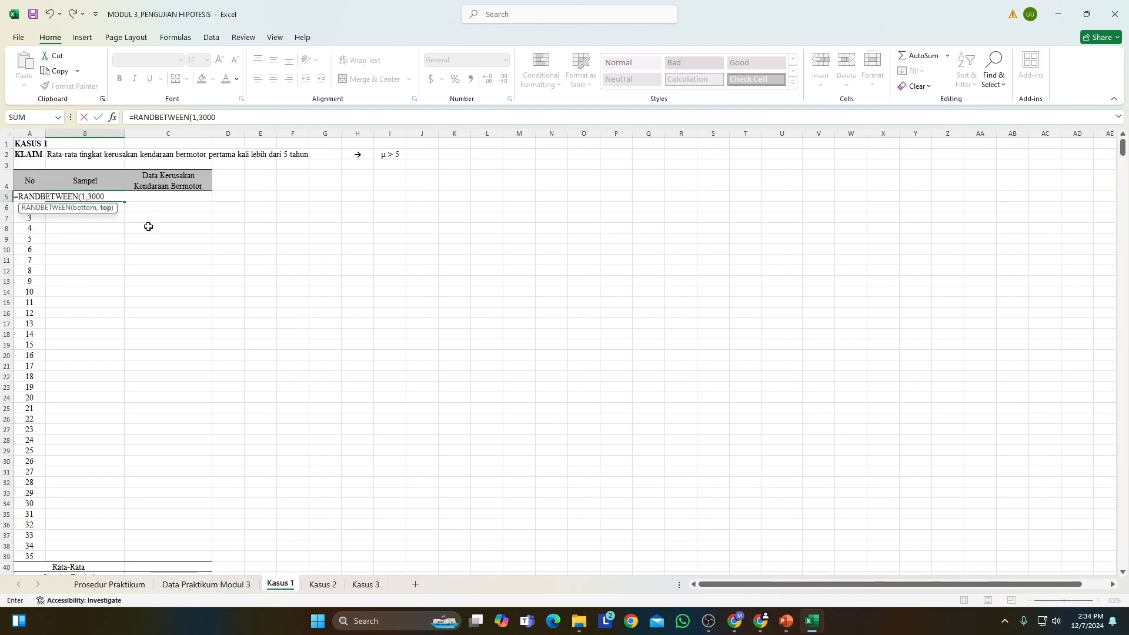
text())
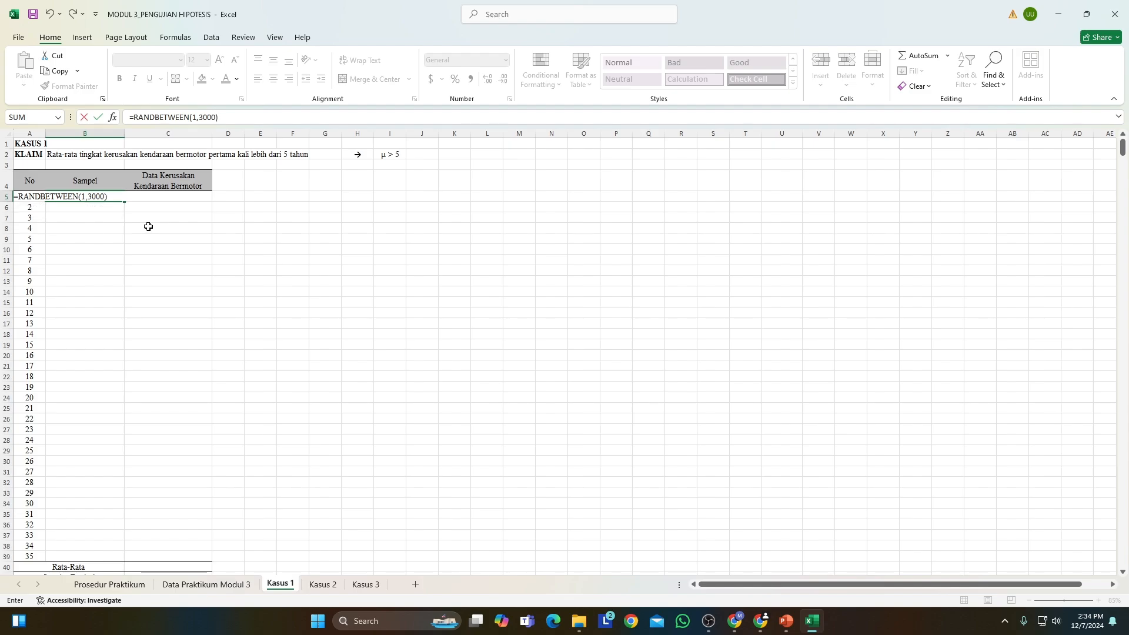
key(Return)
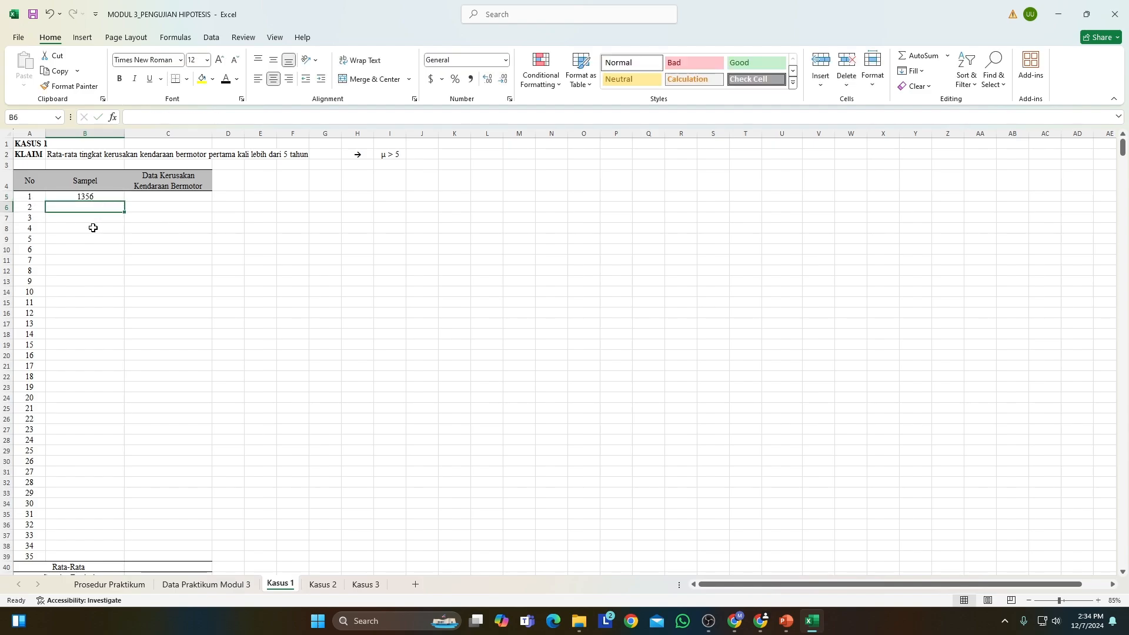
Fill the random-number formula from B5 down to B39 to cover all 35 samples.
click(102, 196)
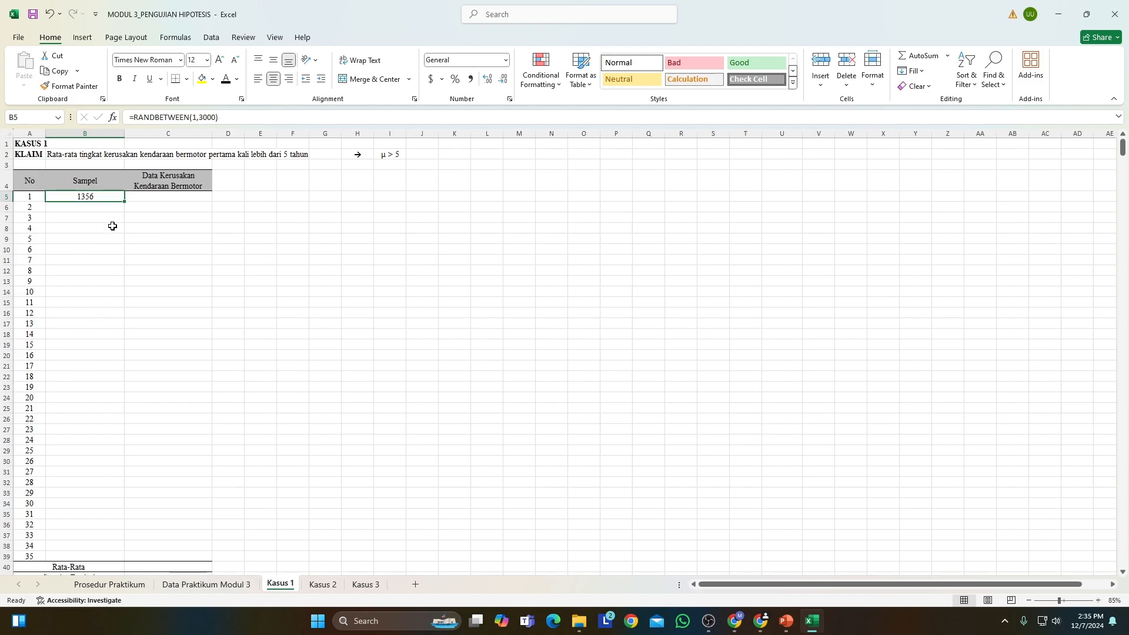
drag(123, 200, 115, 539)
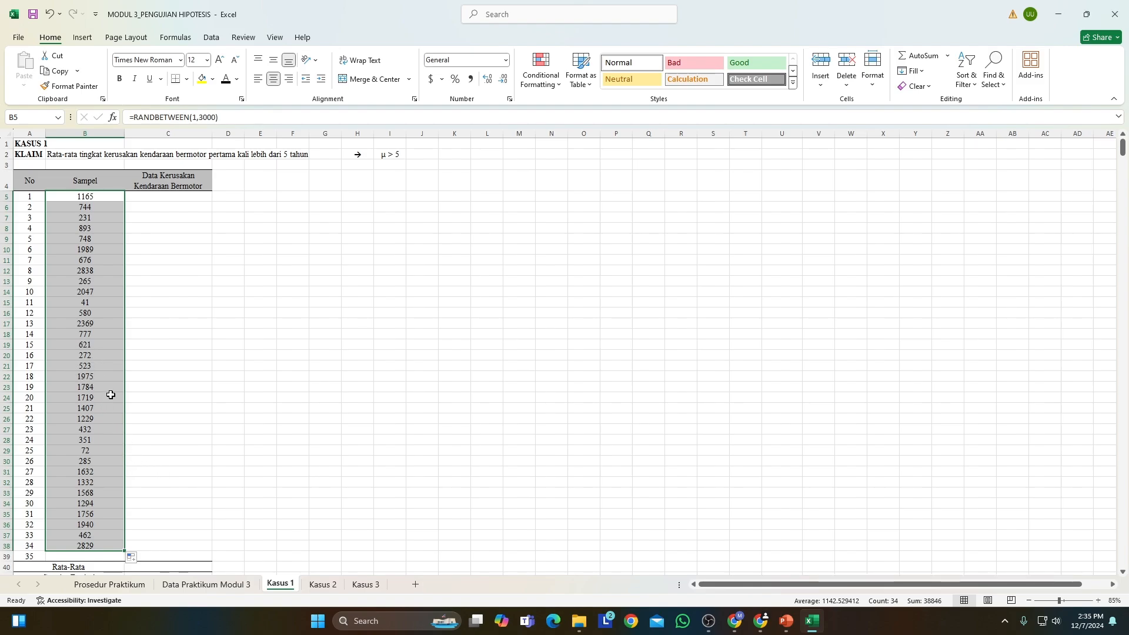
drag(124, 551, 126, 560)
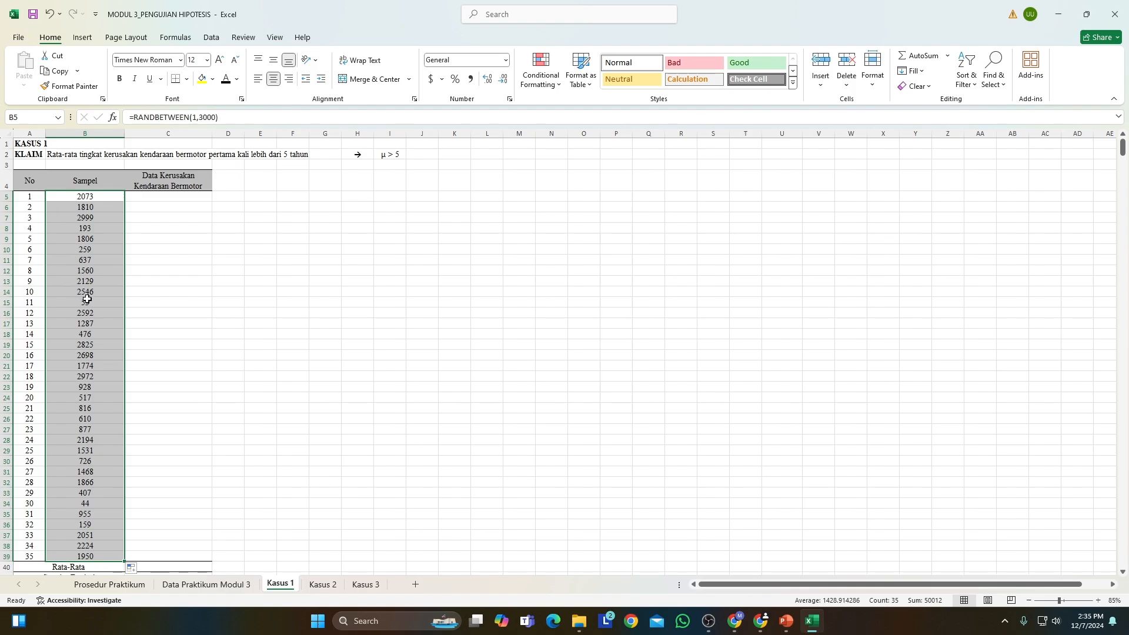
Replace the random-number formulas in B5:B39 with static values by copying and pasting them in place as values.
key(ctrl+c)
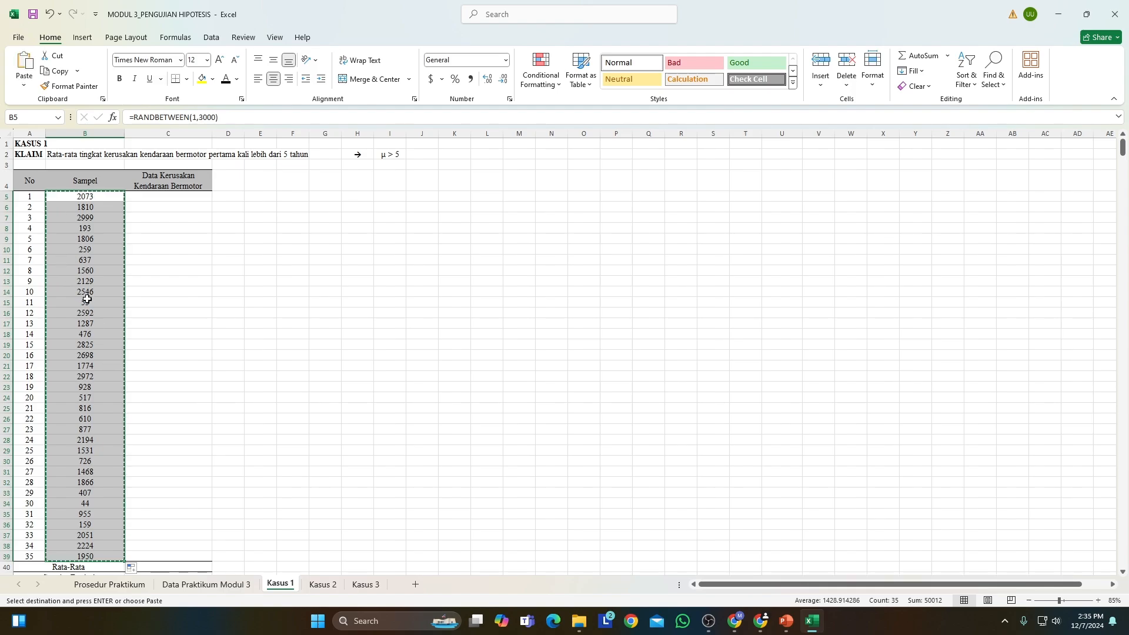
click(23, 86)
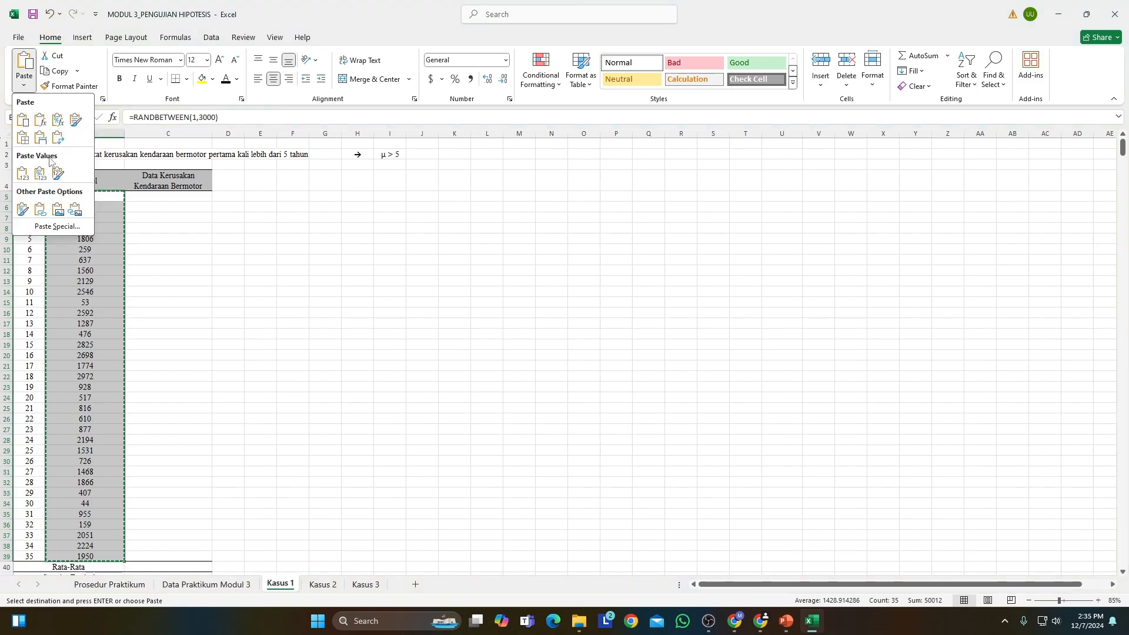
click(23, 173)
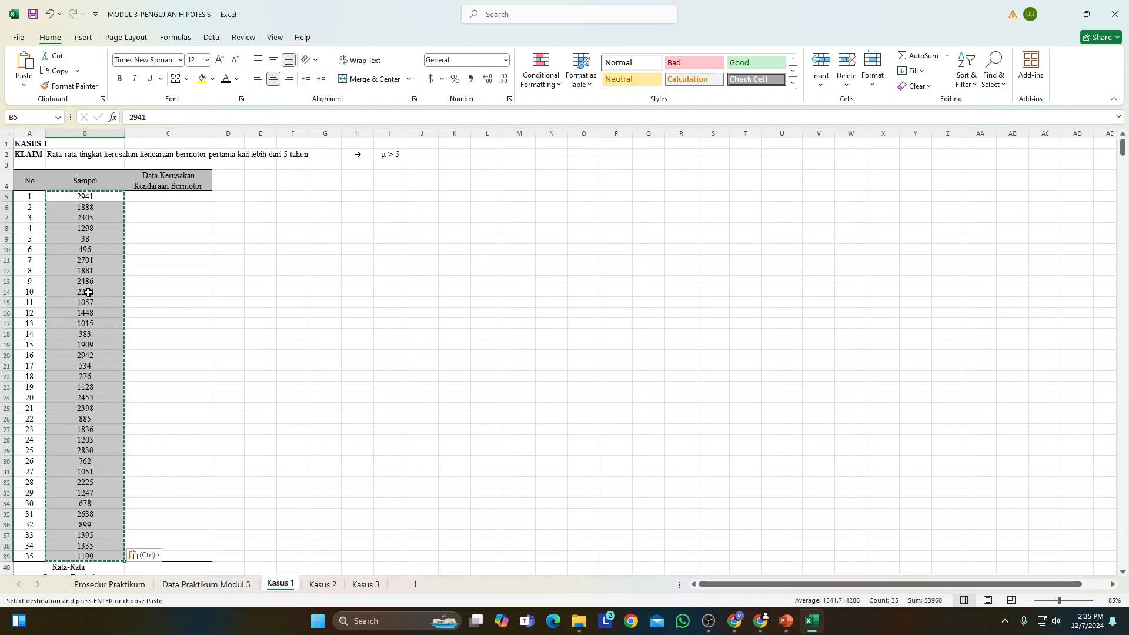
key(Escape)
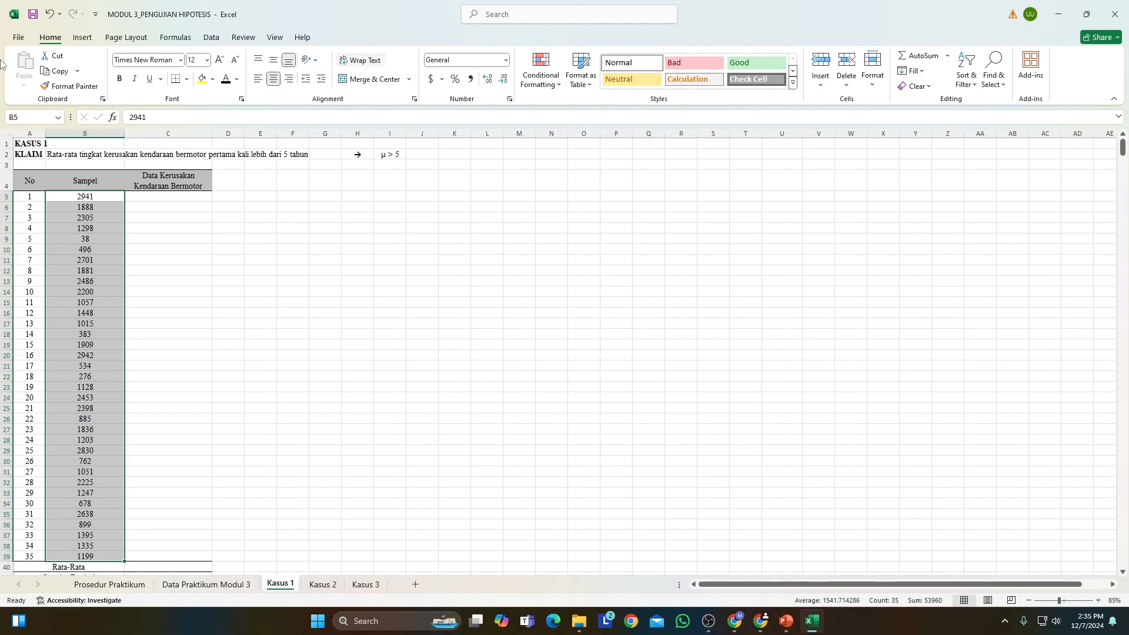
Apply a Duplicate Values conditional format with Light Red Fill with Dark Red Text to B5:B39 and check the sample numbers for repeats.
click(557, 89)
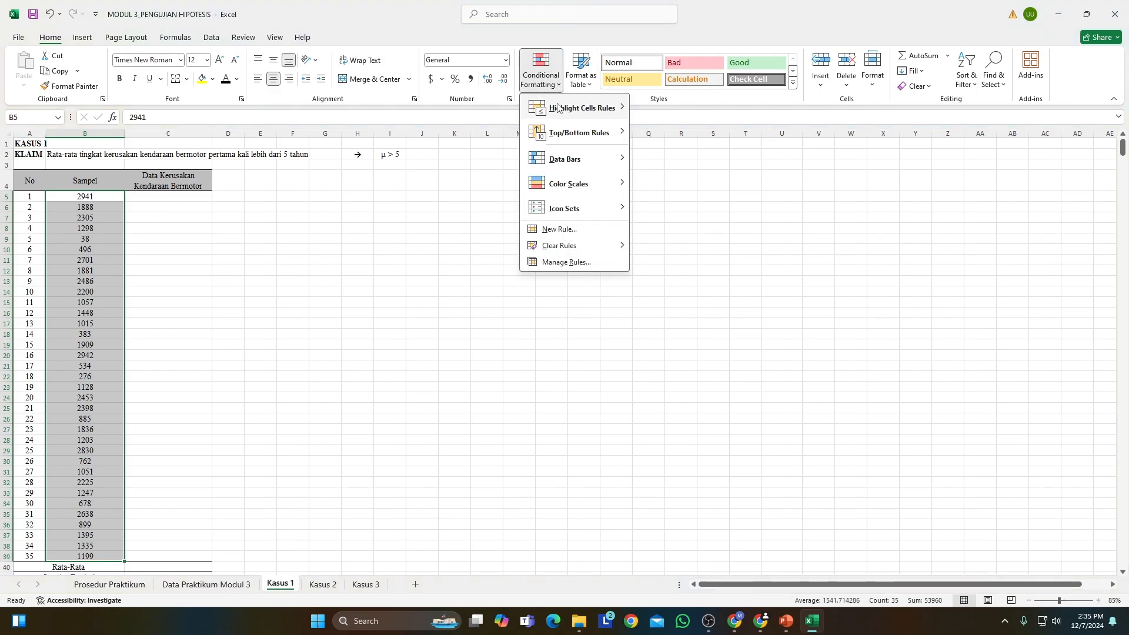
mouse_move(610, 109)
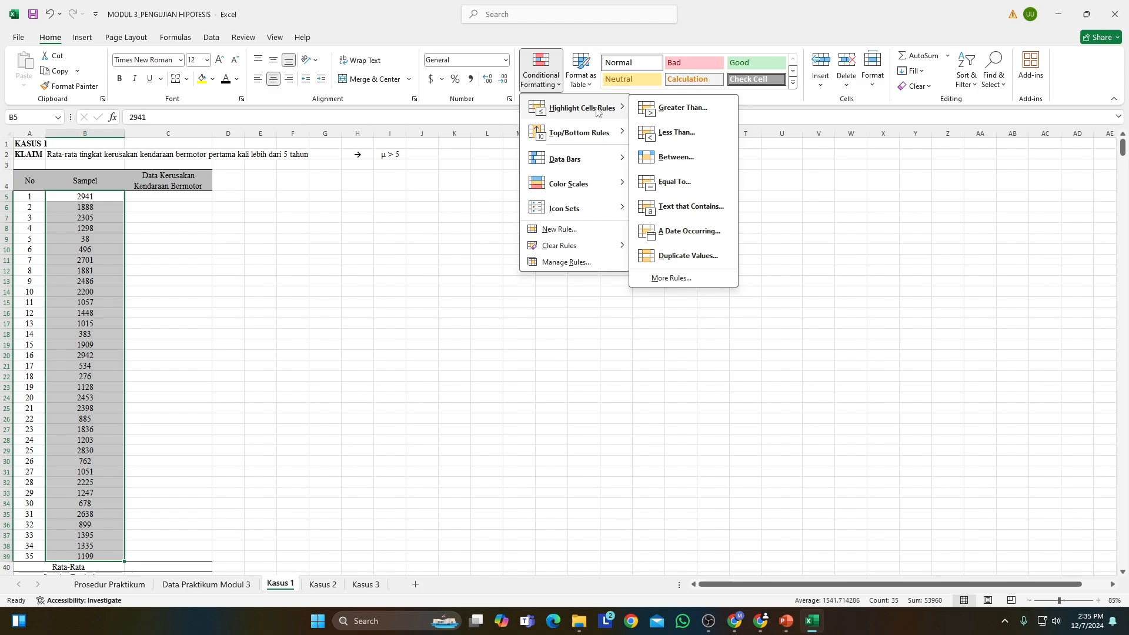
click(679, 256)
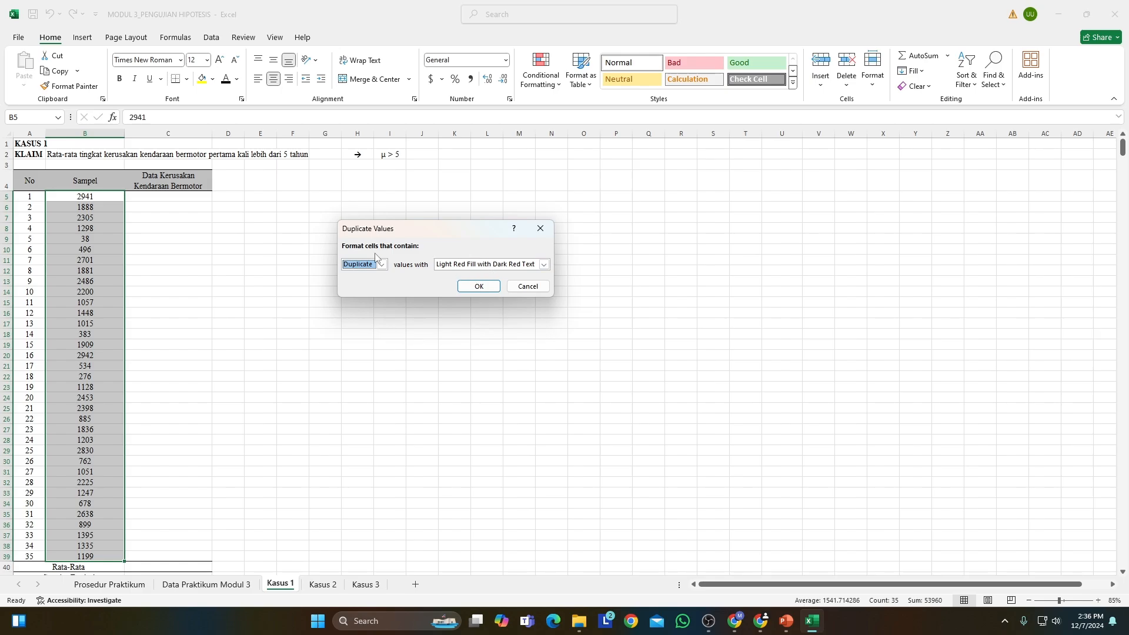
click(479, 286)
scroll(211, 317, down, 2)
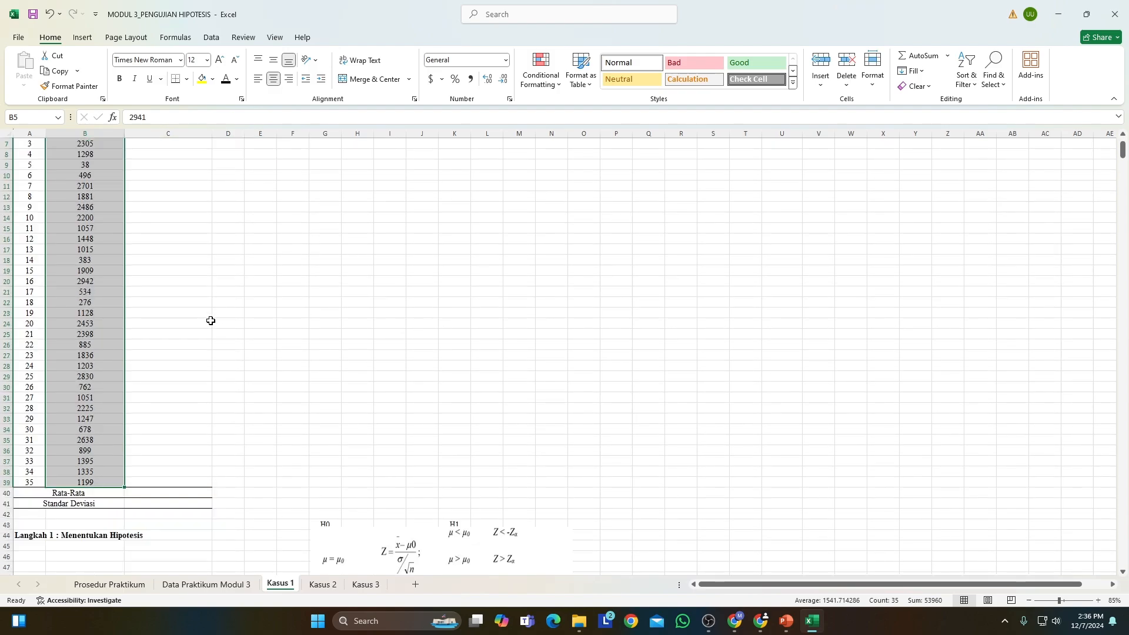
scroll(210, 322, up, 2)
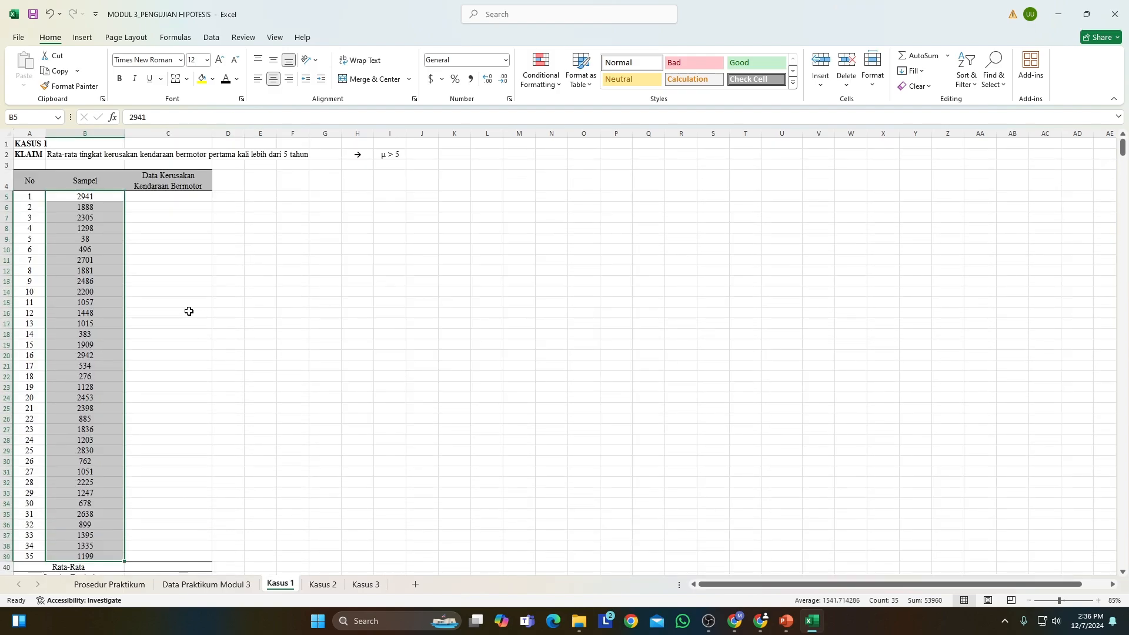
scroll(164, 288, down, 1)
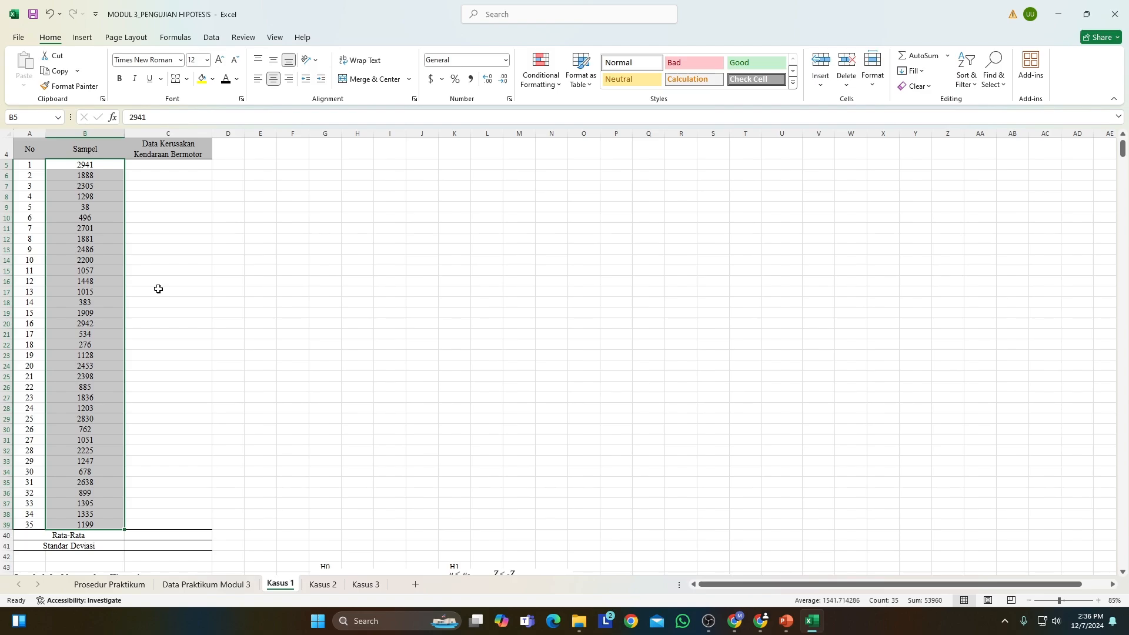
scroll(134, 267, up, 1)
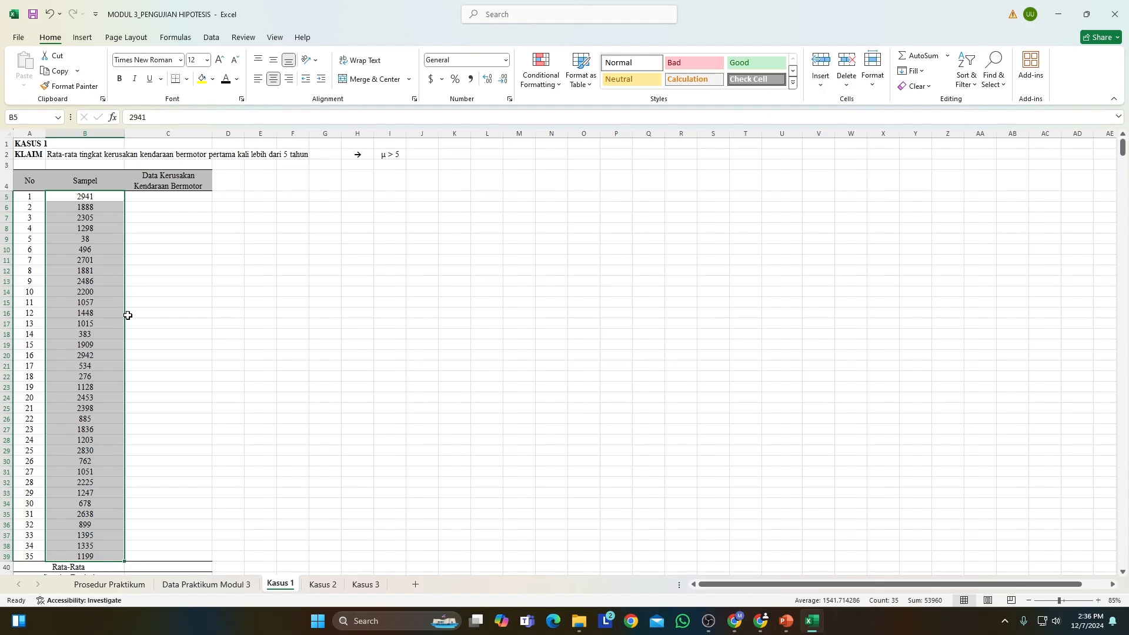
Start a VLOOKUP formula in C5 with B5 as the lookup value and 'Data Praktikum Modul 3'!$A$5:$F$3004 as the absolute table range.
click(138, 207)
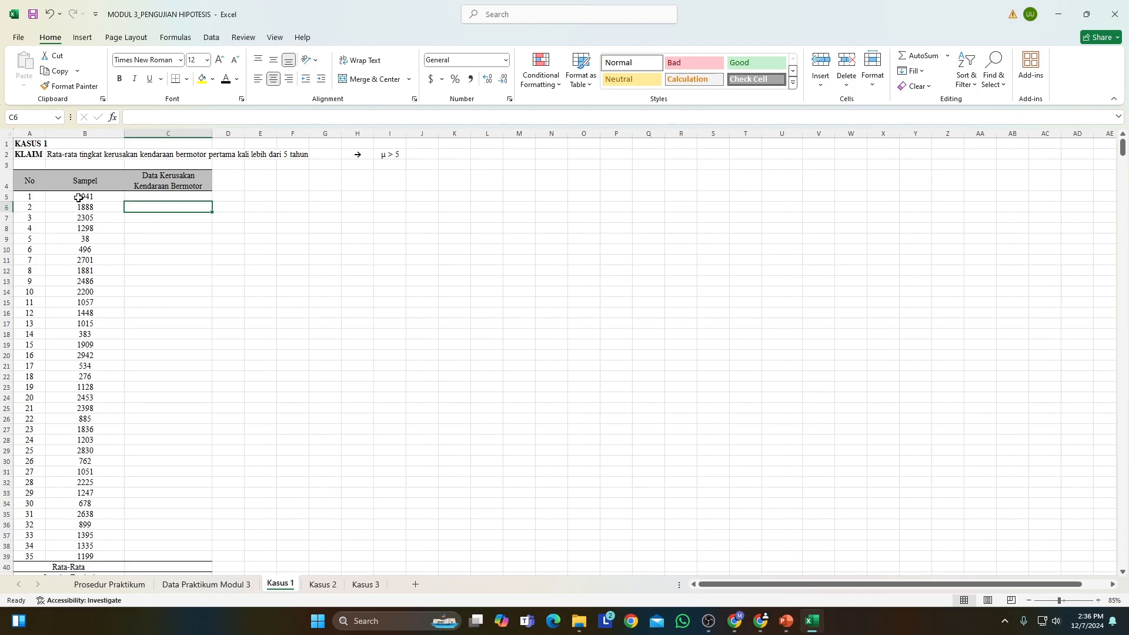
click(144, 196)
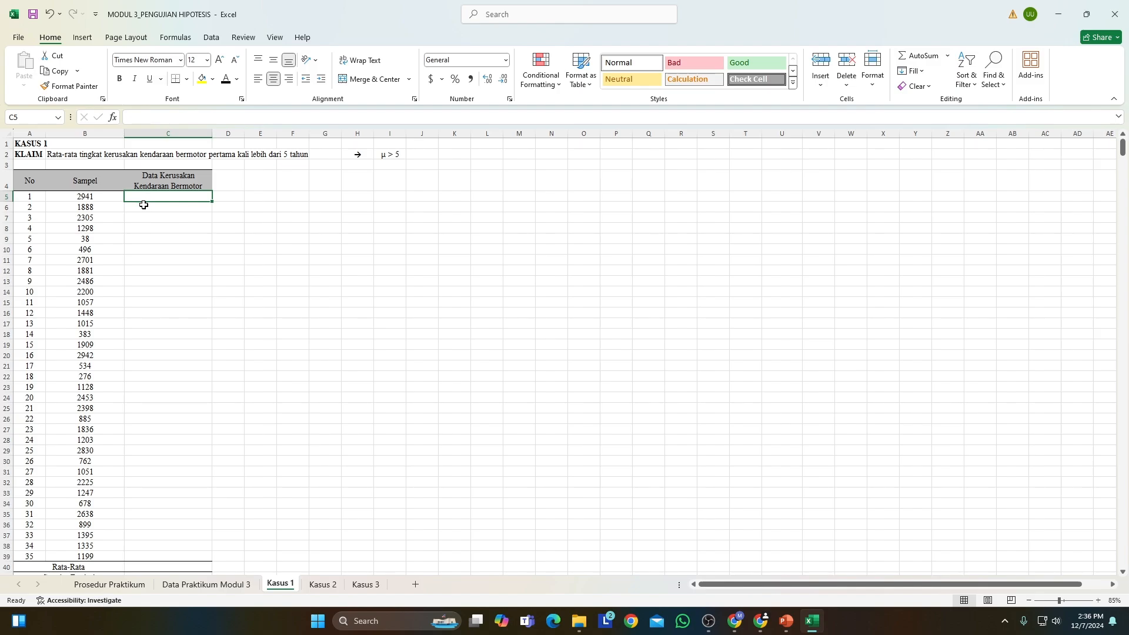
text(=vloo)
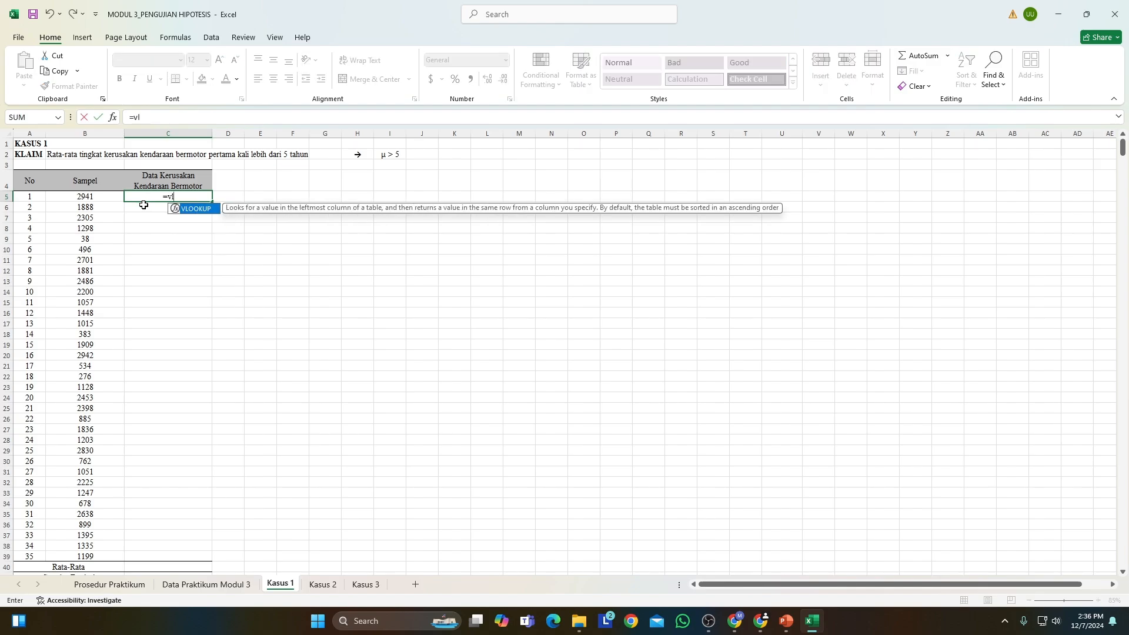
double_click(188, 209)
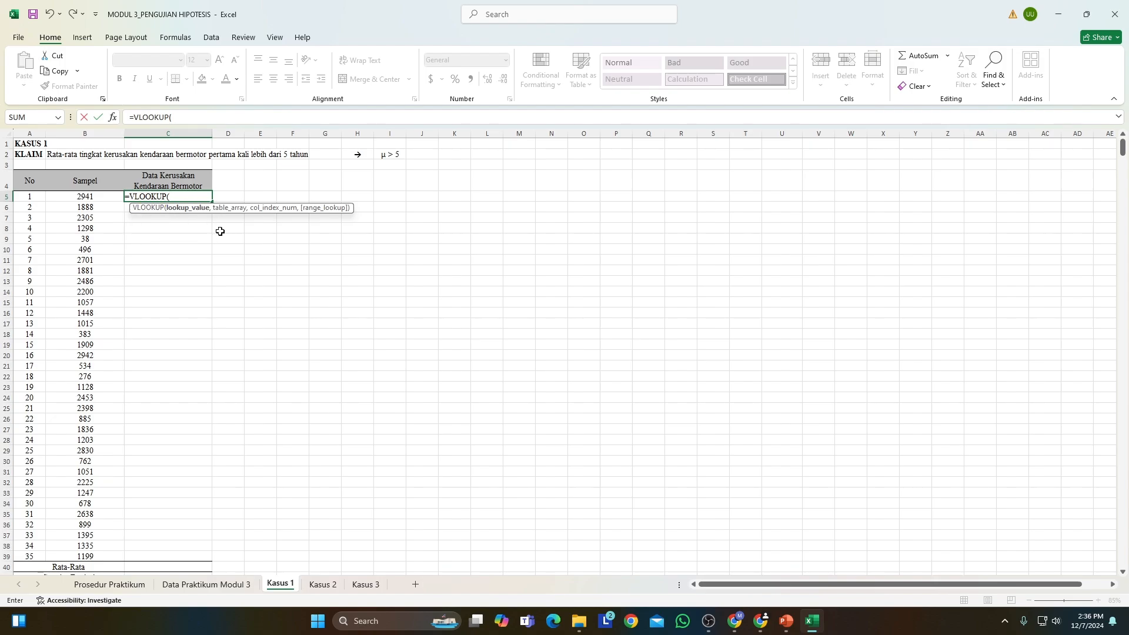
click(99, 198)
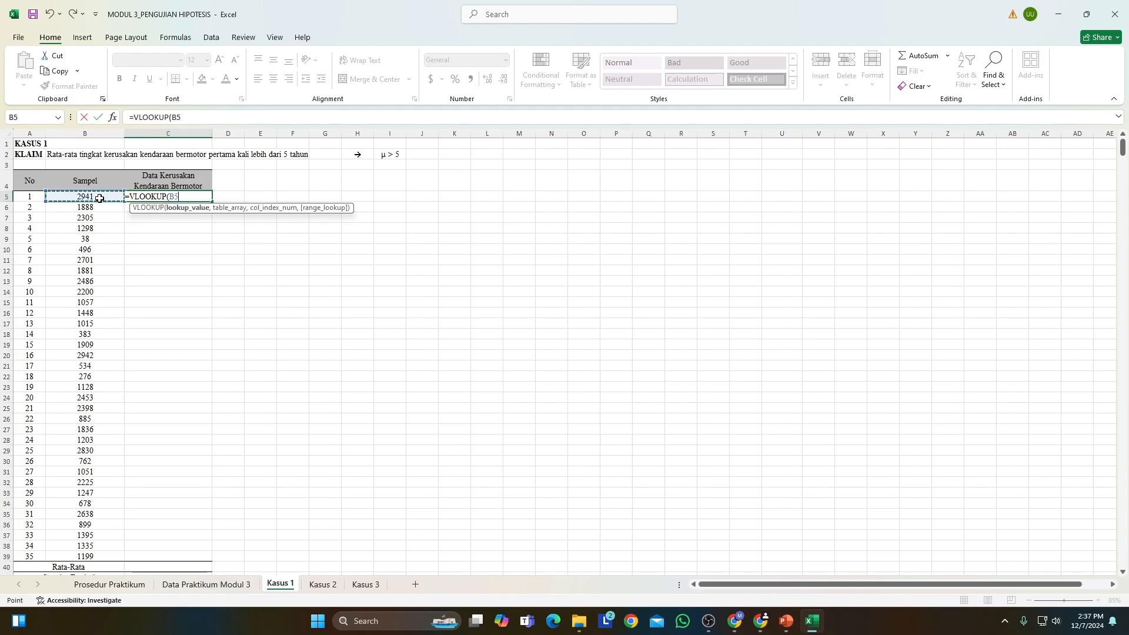
text(,)
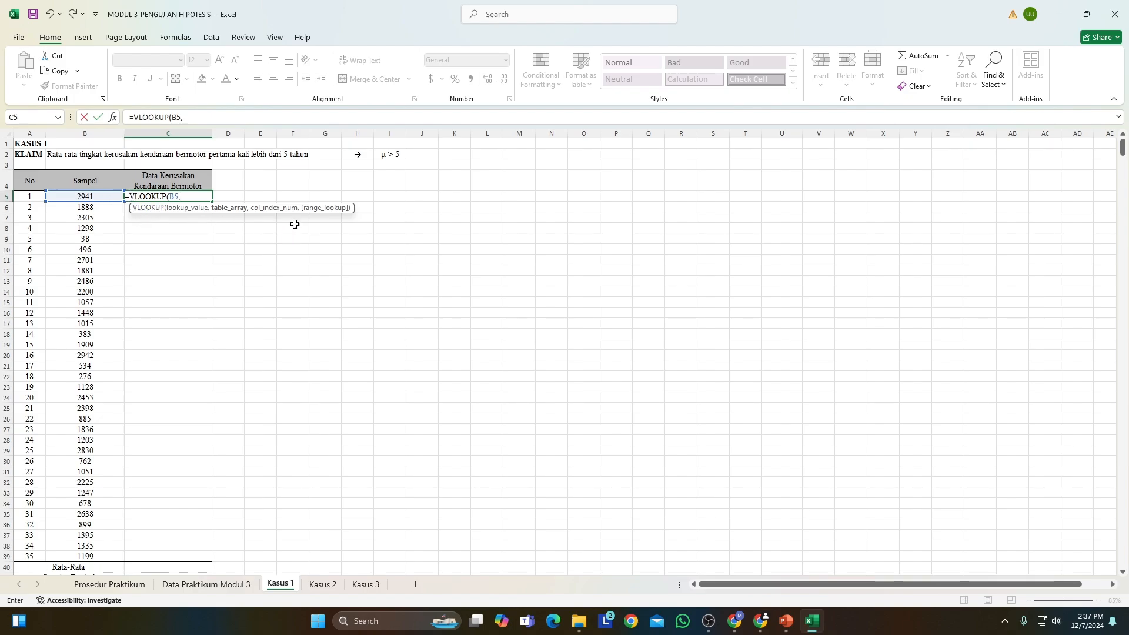
click(211, 586)
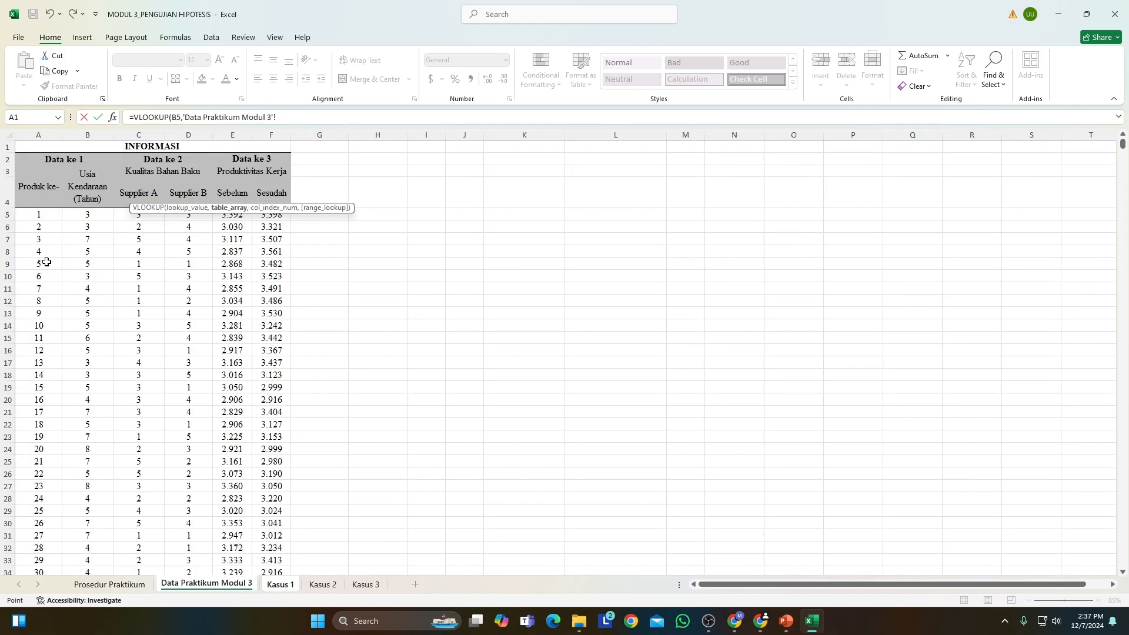
click(32, 216)
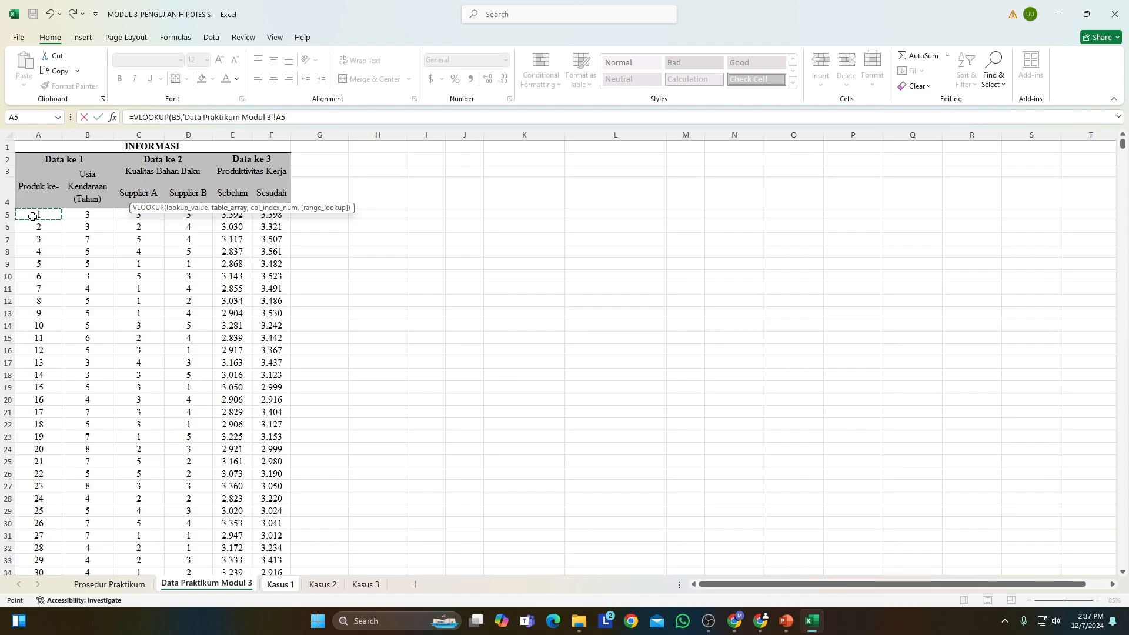
key(ctrl+shift+Right)
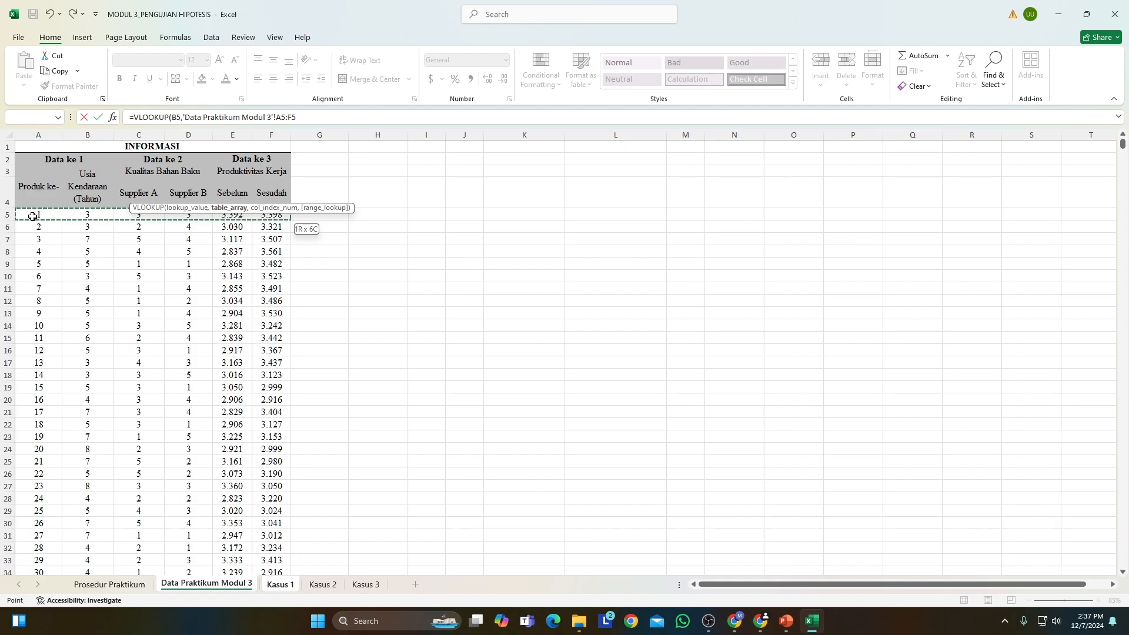
key(ctrl+shift+Down)
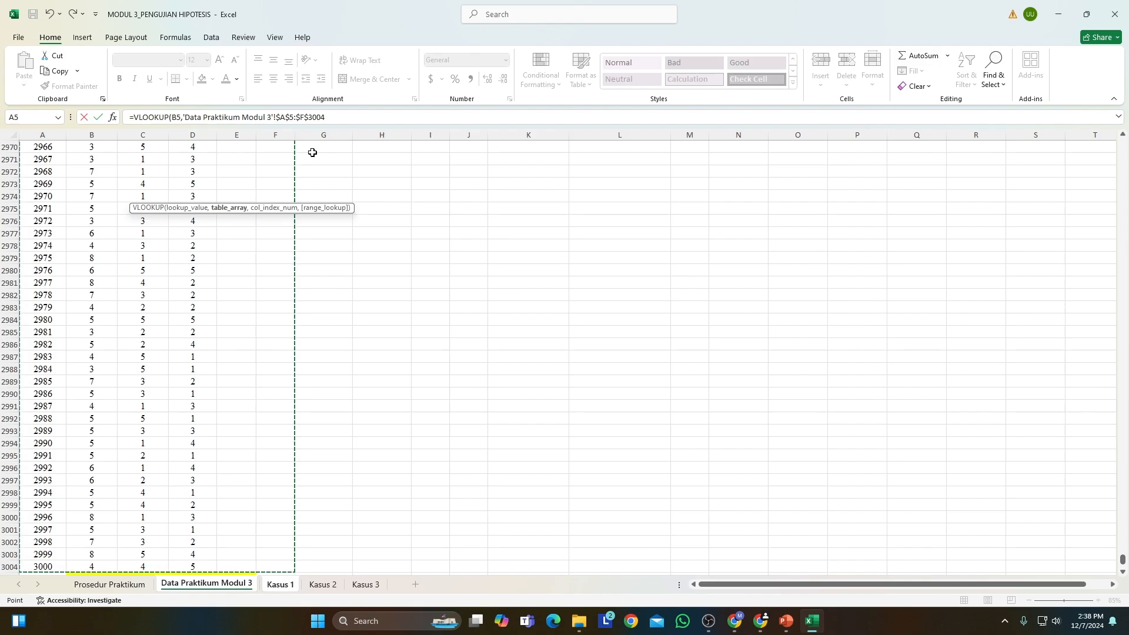
Complete the VLOOKUP formula in C5 with column index 2 and FALSE for an exact match.
text(,)
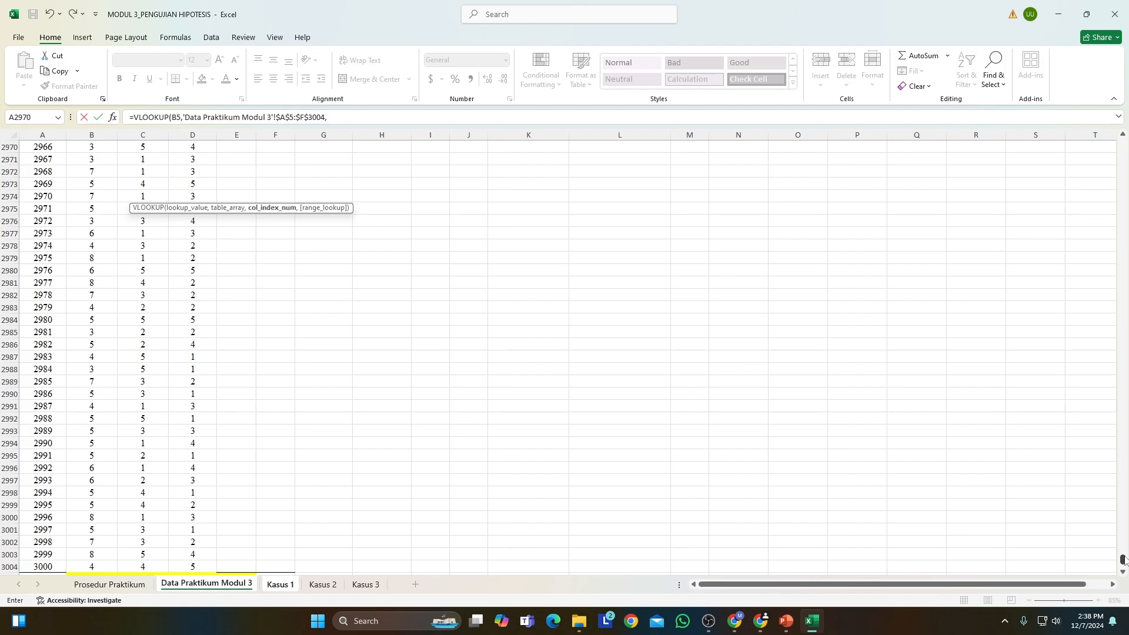
drag(1123, 559, 1126, 140)
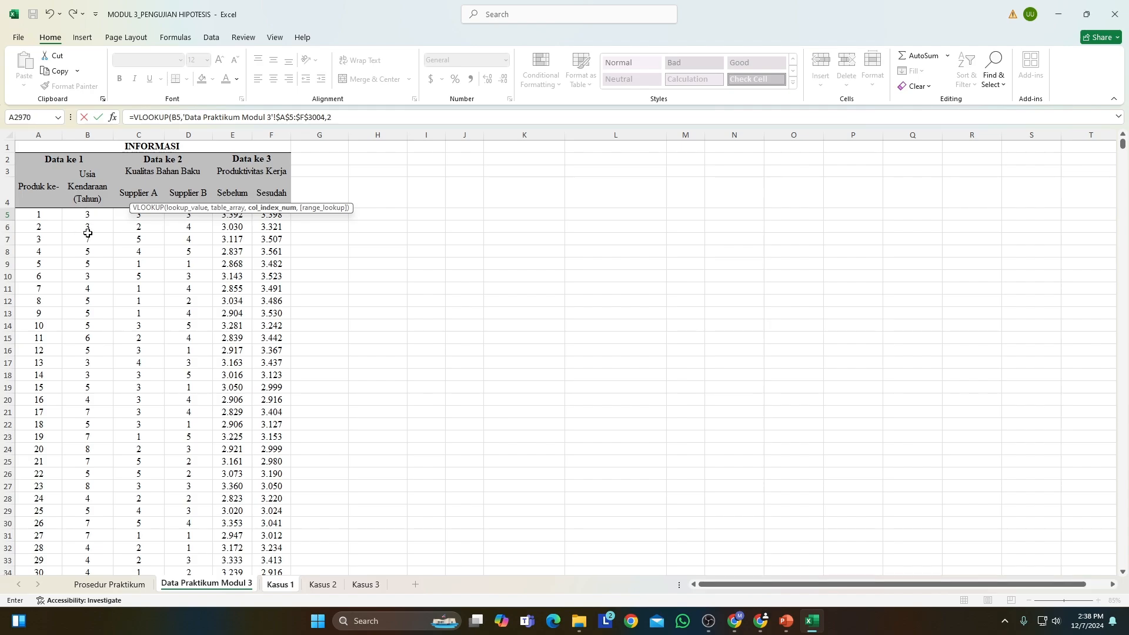
text(2,)
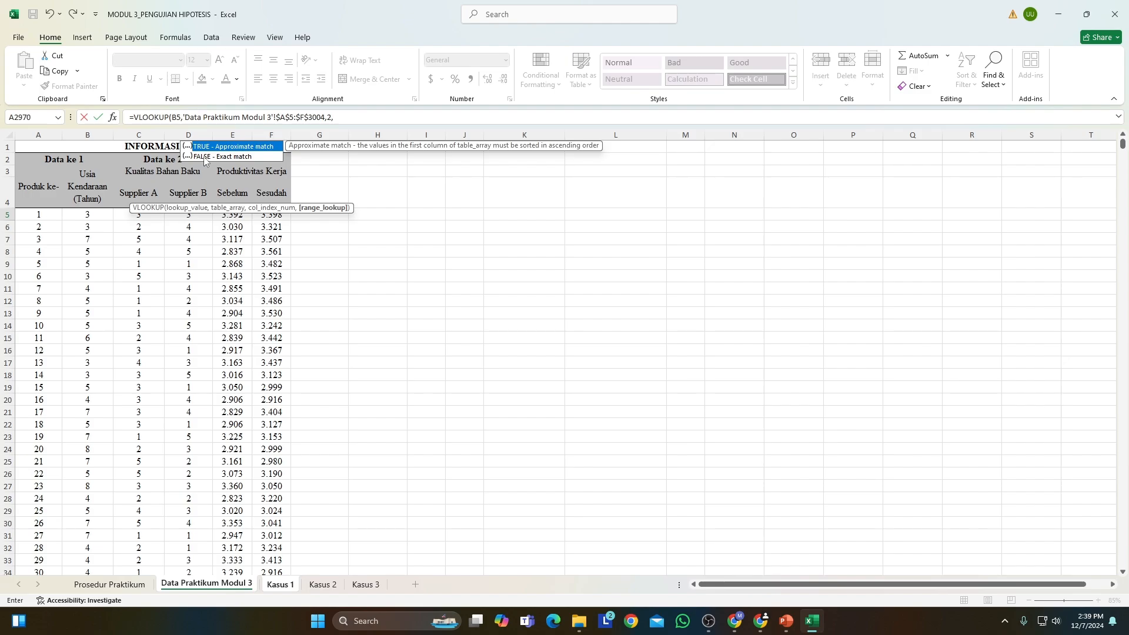
double_click(202, 157)
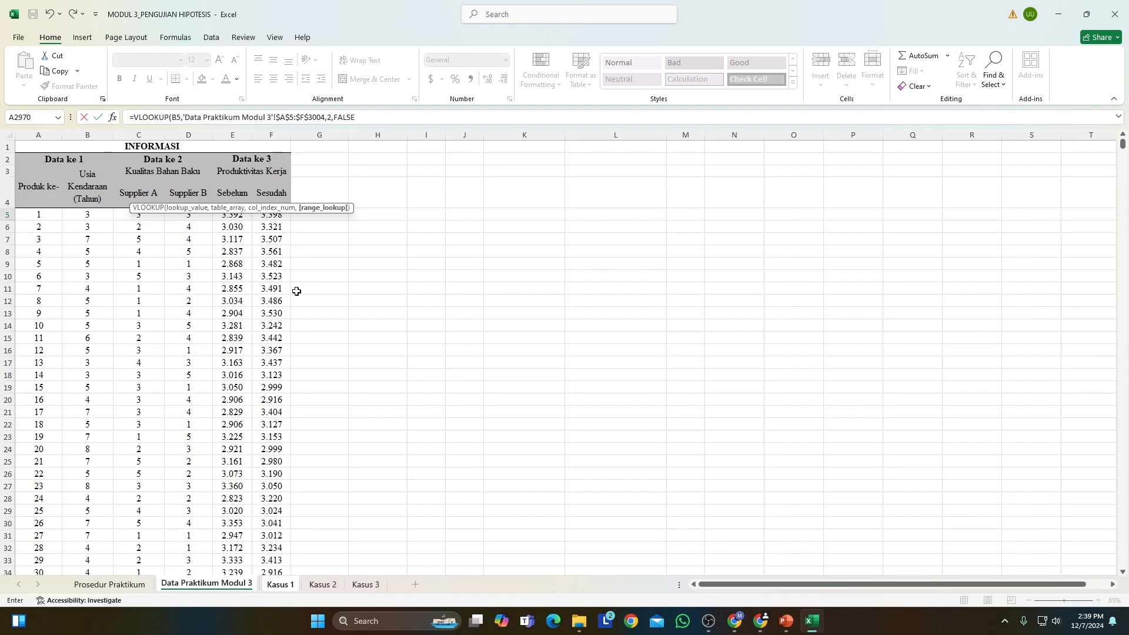
text())
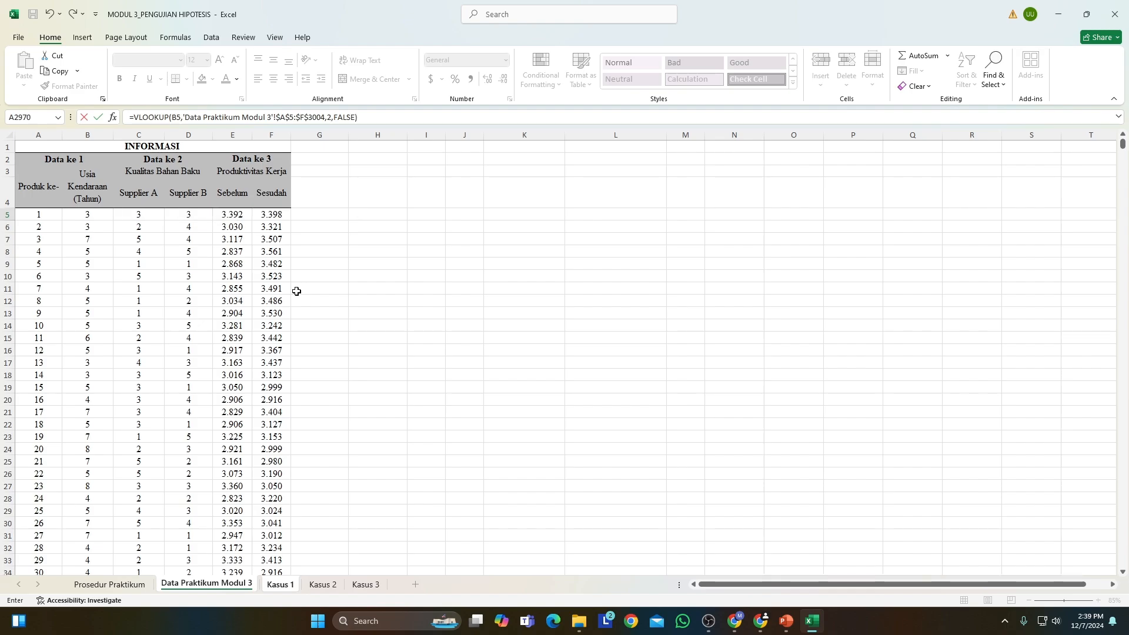
key(Return)
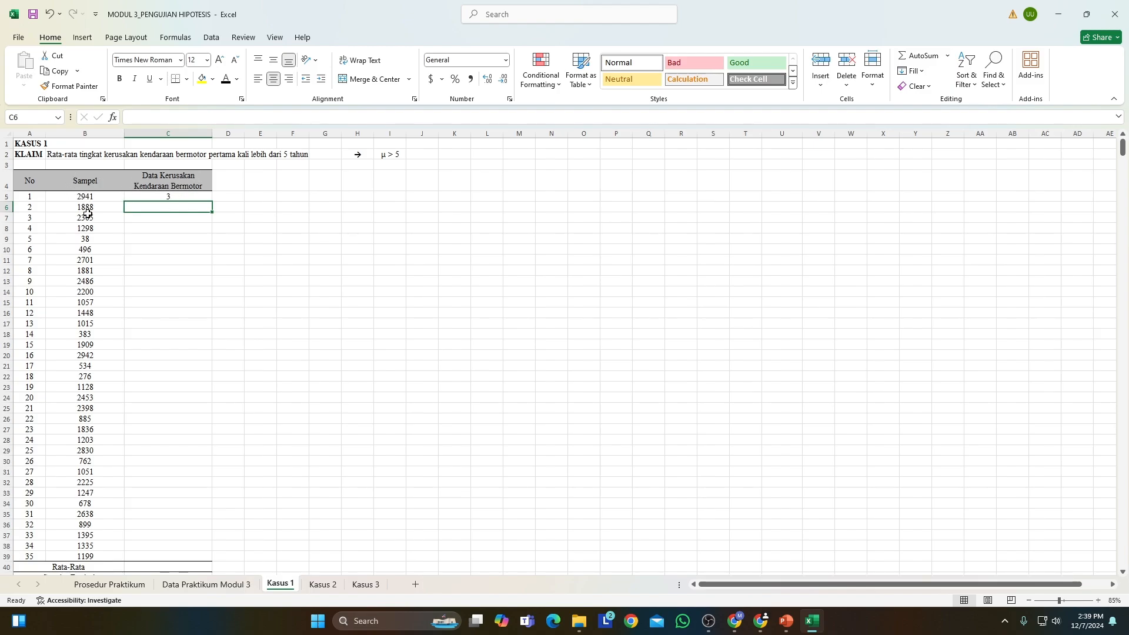
Fill the VLOOKUP formula from C5 down to C39 for all 35 samples.
click(158, 197)
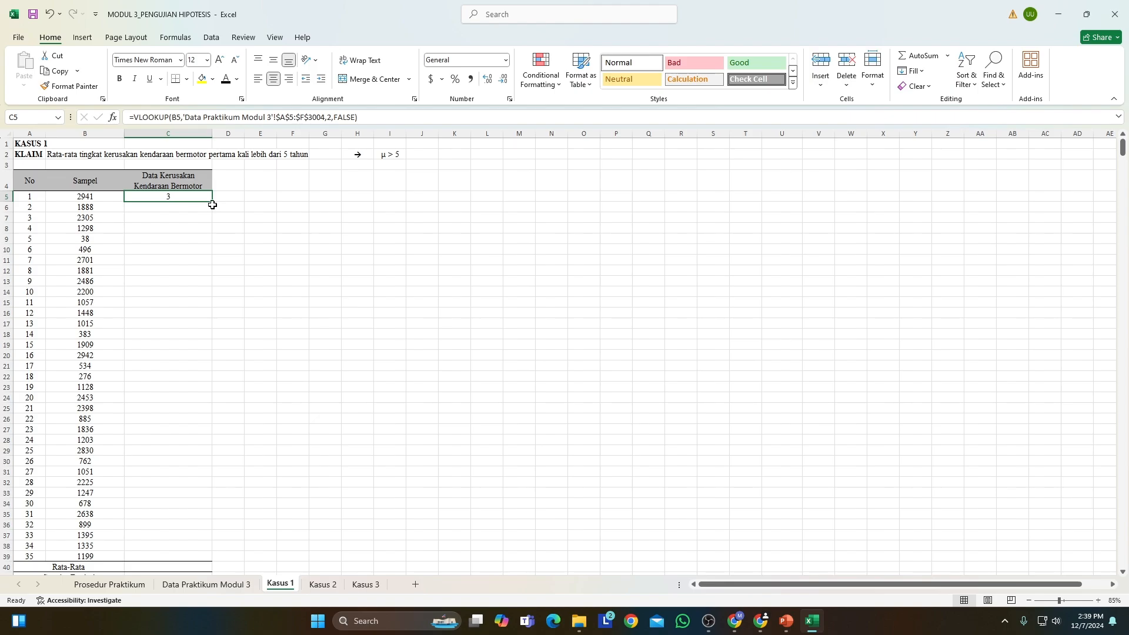
drag(213, 201, 210, 556)
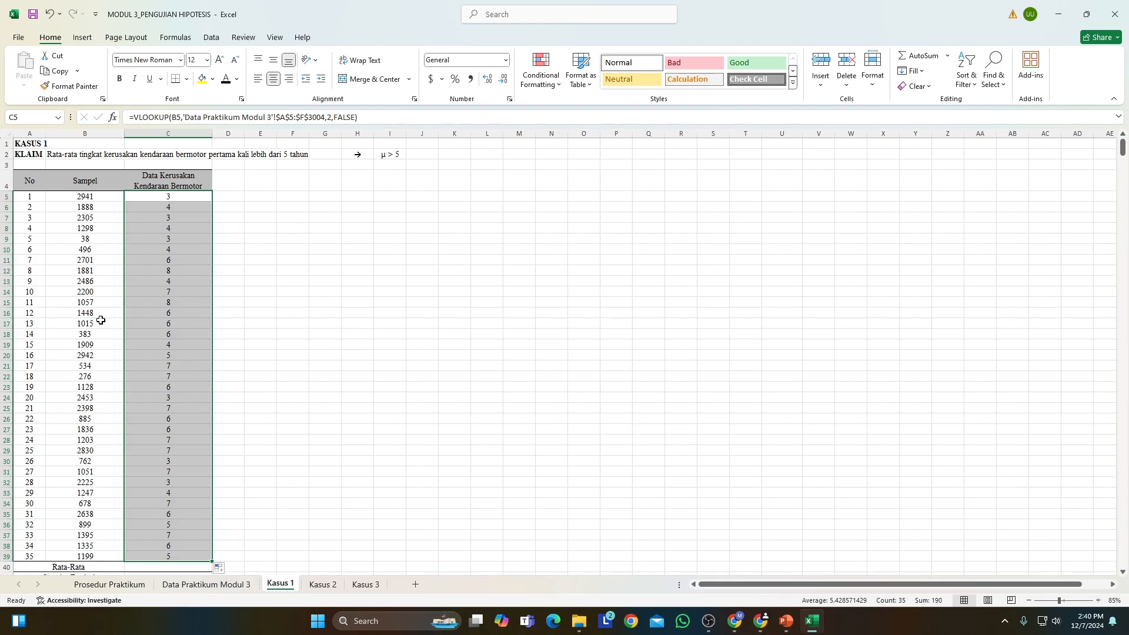
click(231, 268)
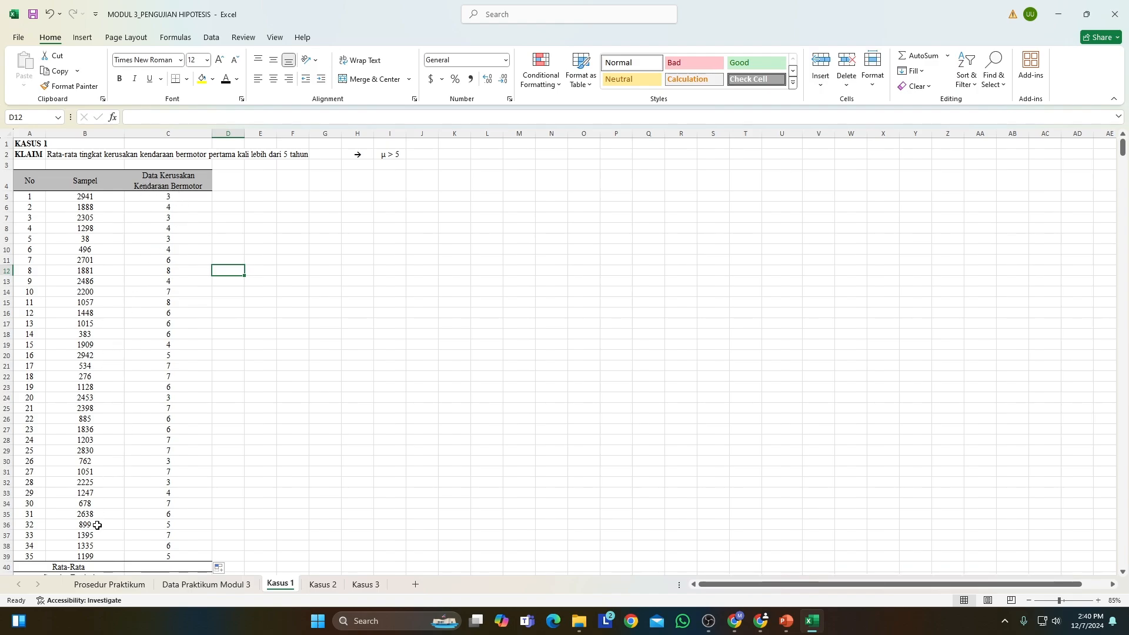
Find product 38, the sample in B9, on the Data Praktikum Modul 3 sheet to verify its looked-up value.
click(89, 241)
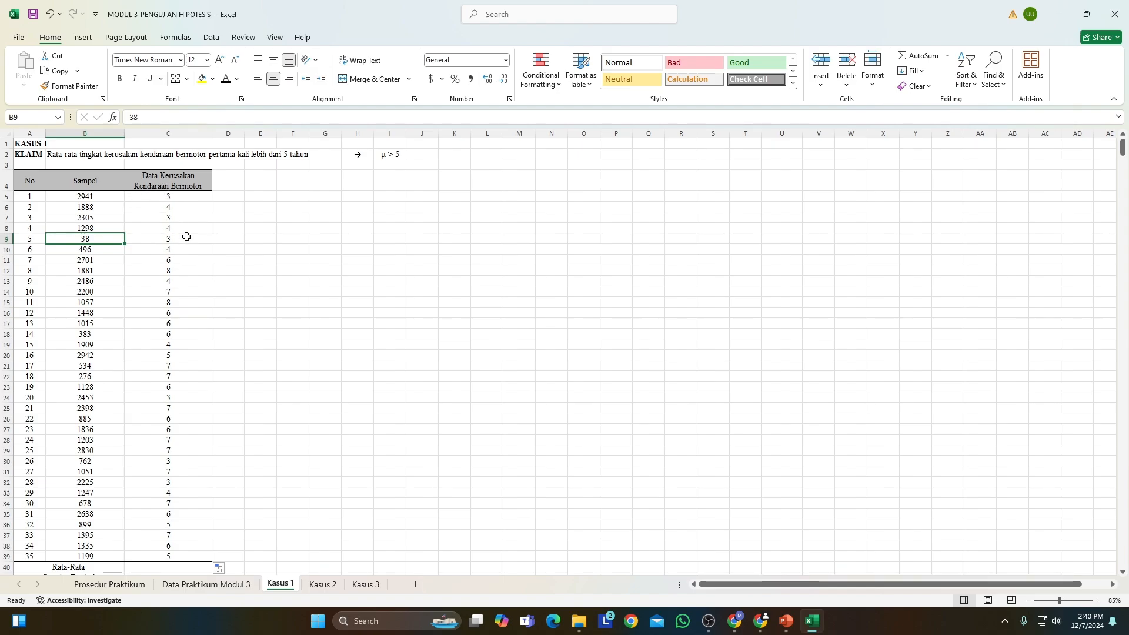
click(184, 585)
scroll(94, 469, down, 9)
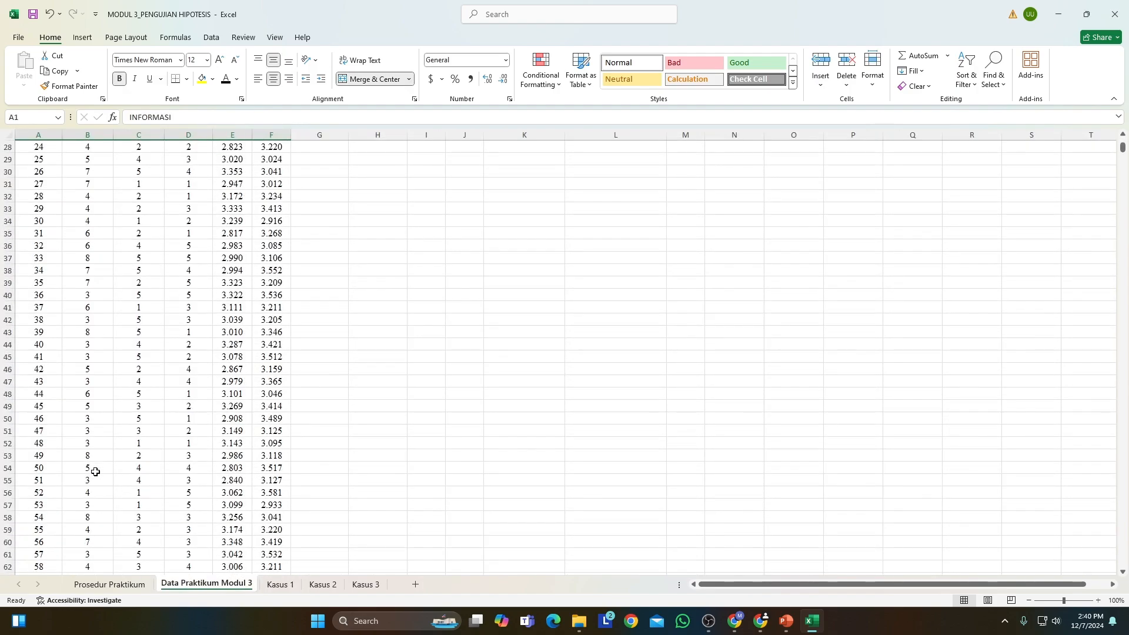
scroll(96, 472, down, 4)
scroll(37, 353, up, 1)
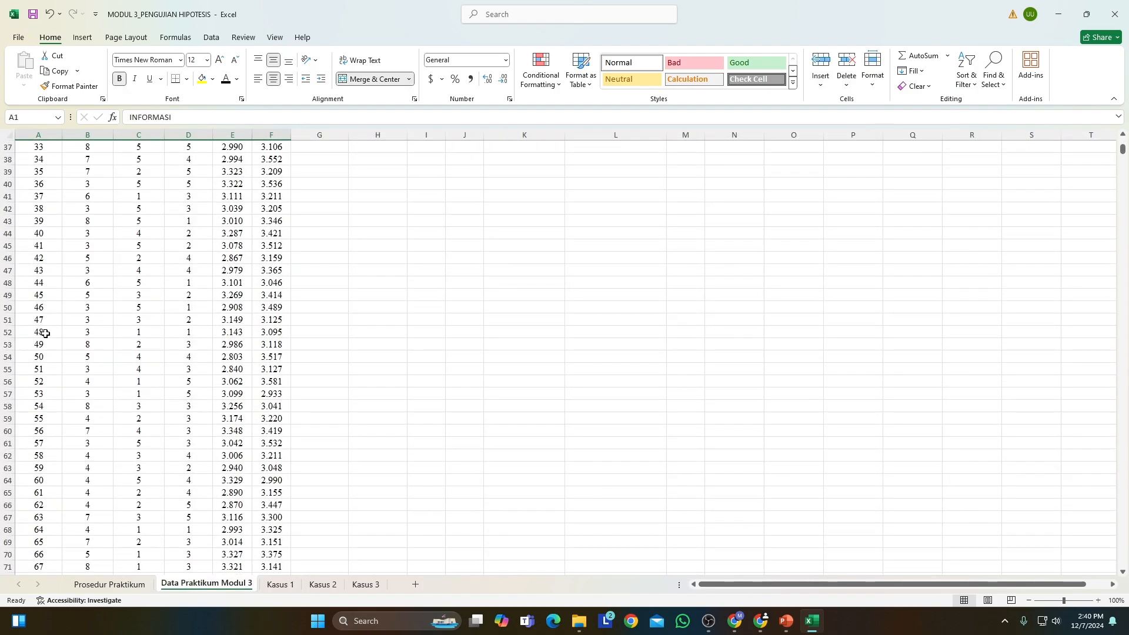
scroll(36, 221, up, 1)
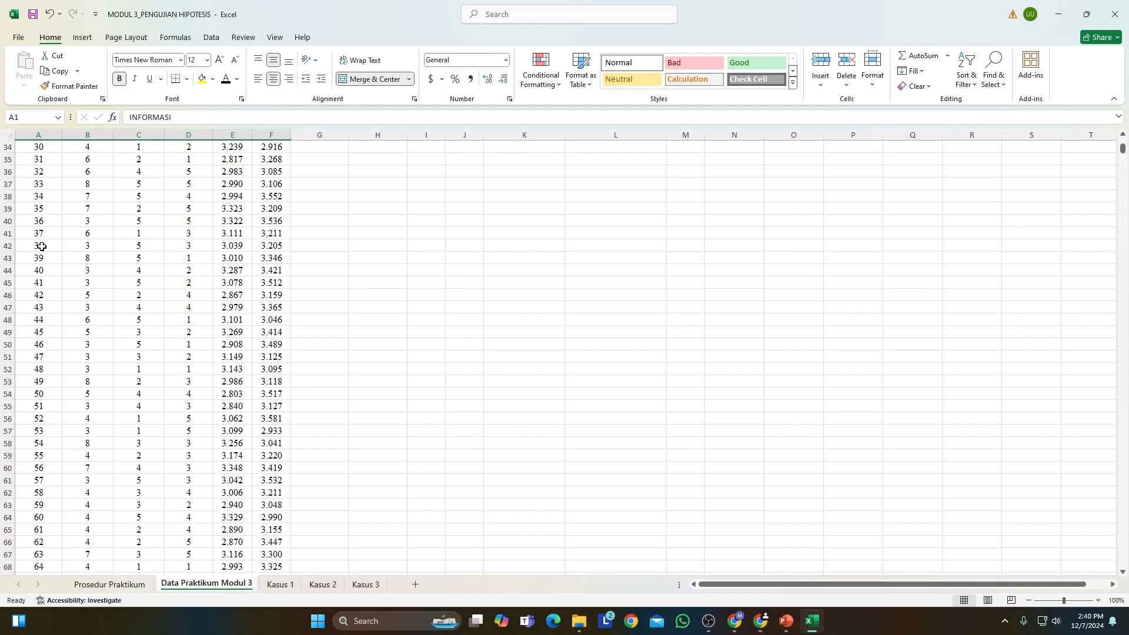
Mark product 38 and its vehicle age in A42:B42 with yellow fill, remove the fill again, and return to the Kasus 1 sheet.
drag(41, 246, 80, 246)
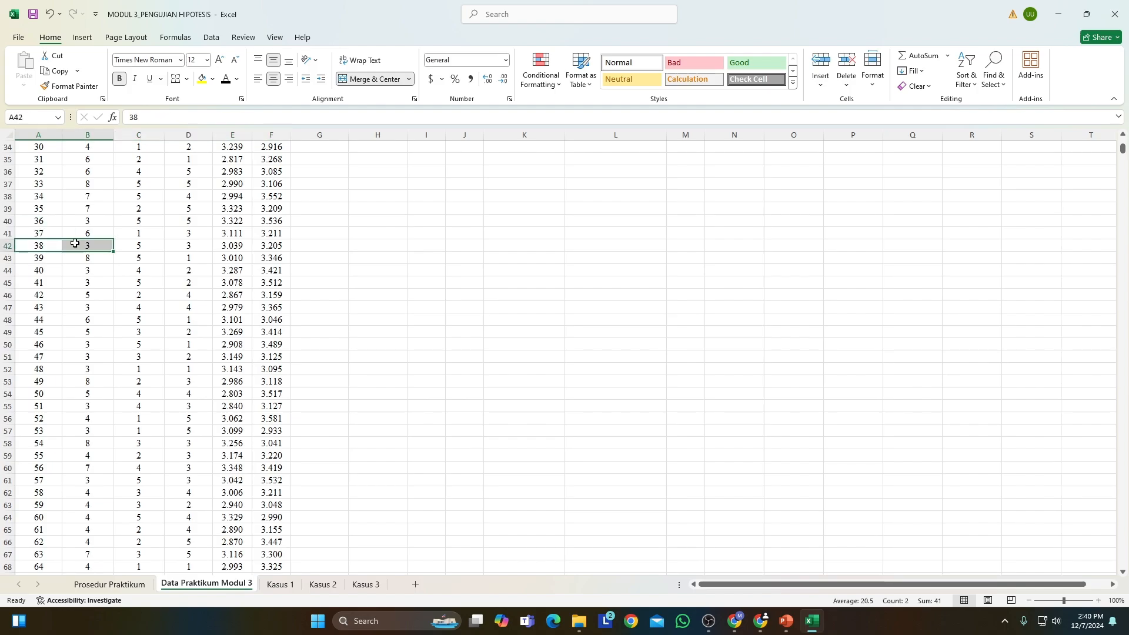
click(201, 79)
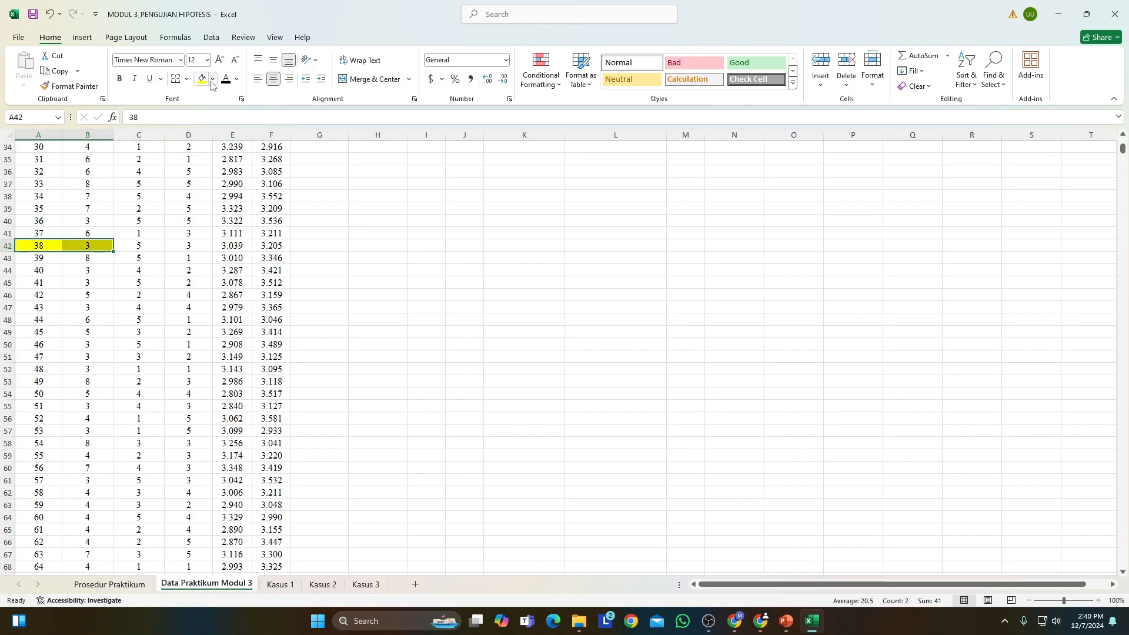
click(213, 80)
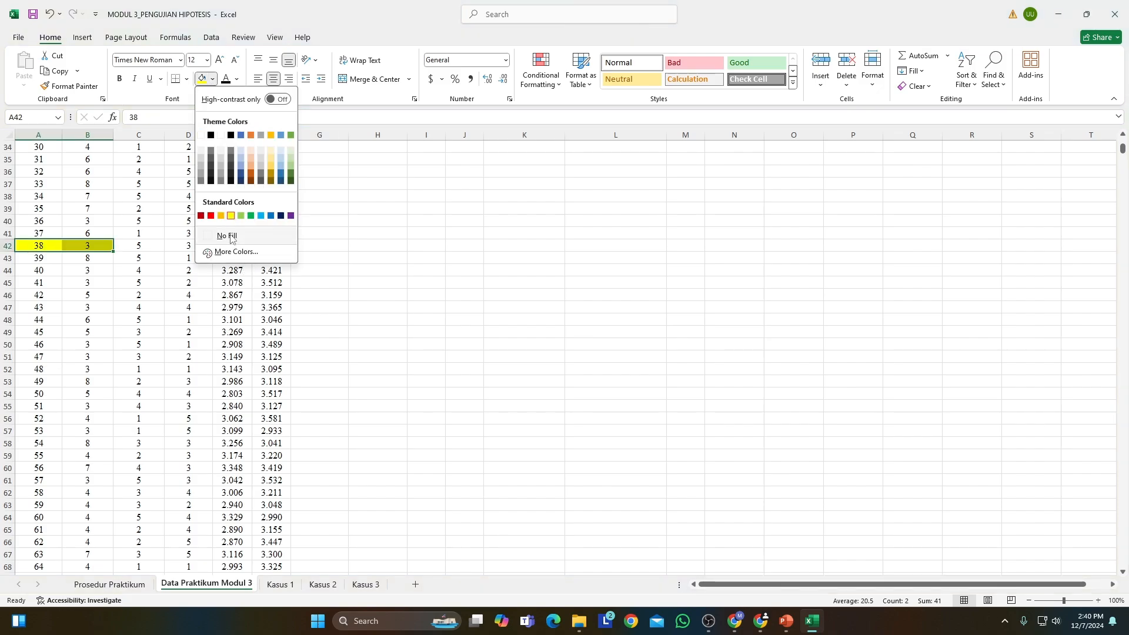
click(219, 236)
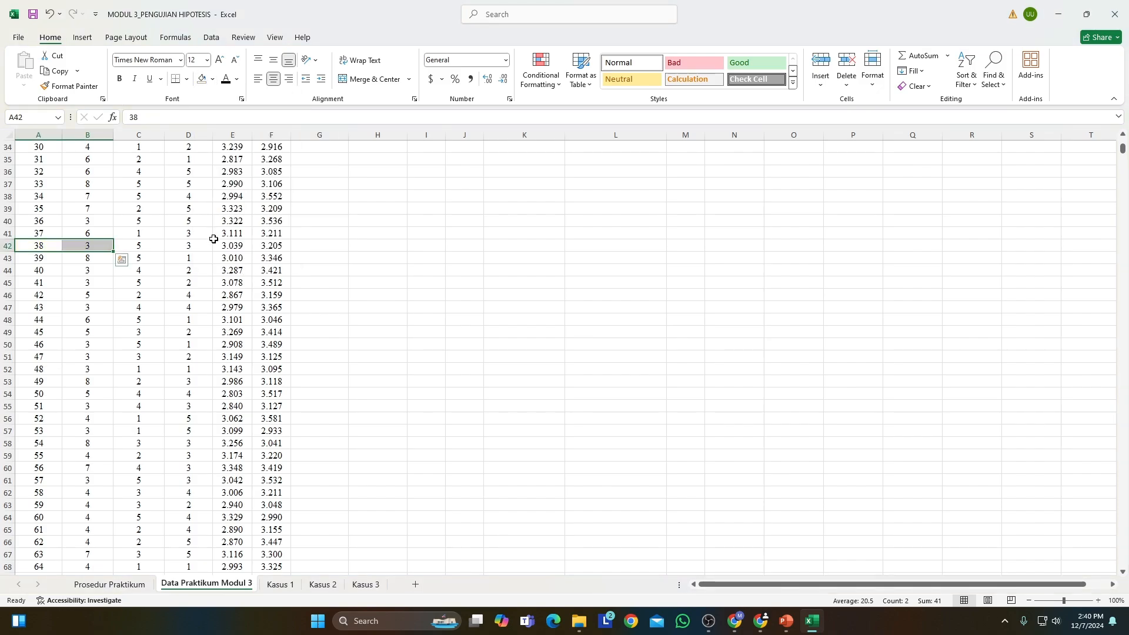
click(278, 586)
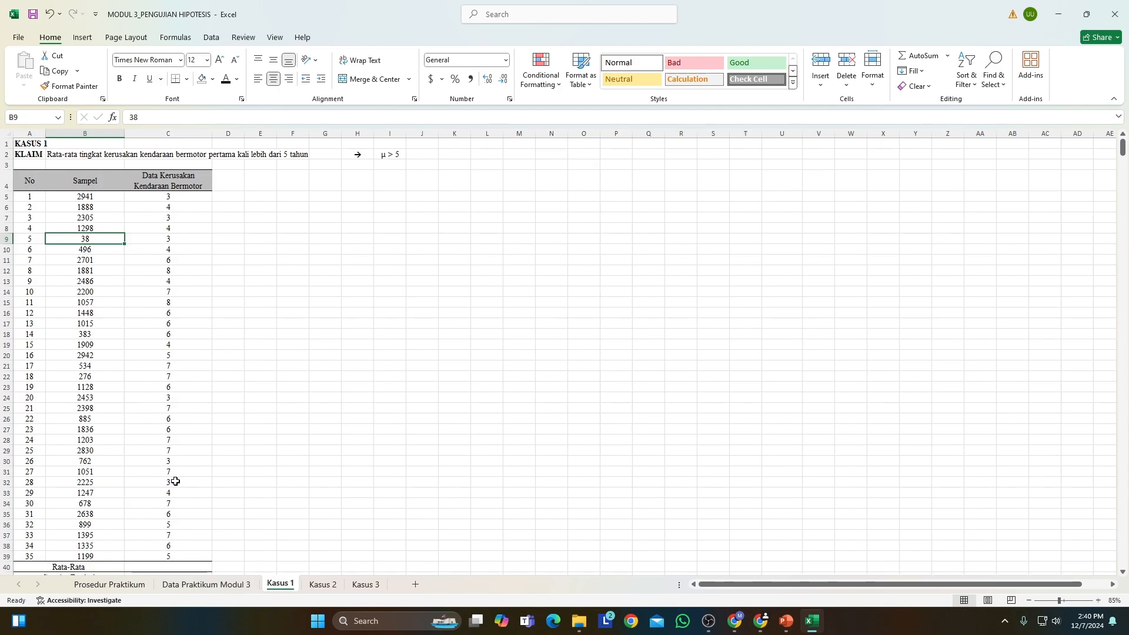
Calculate the Rata-Rata of the vehicle damage data in C40 with AVERAGE over C5:C39.
scroll(179, 312, down, 3)
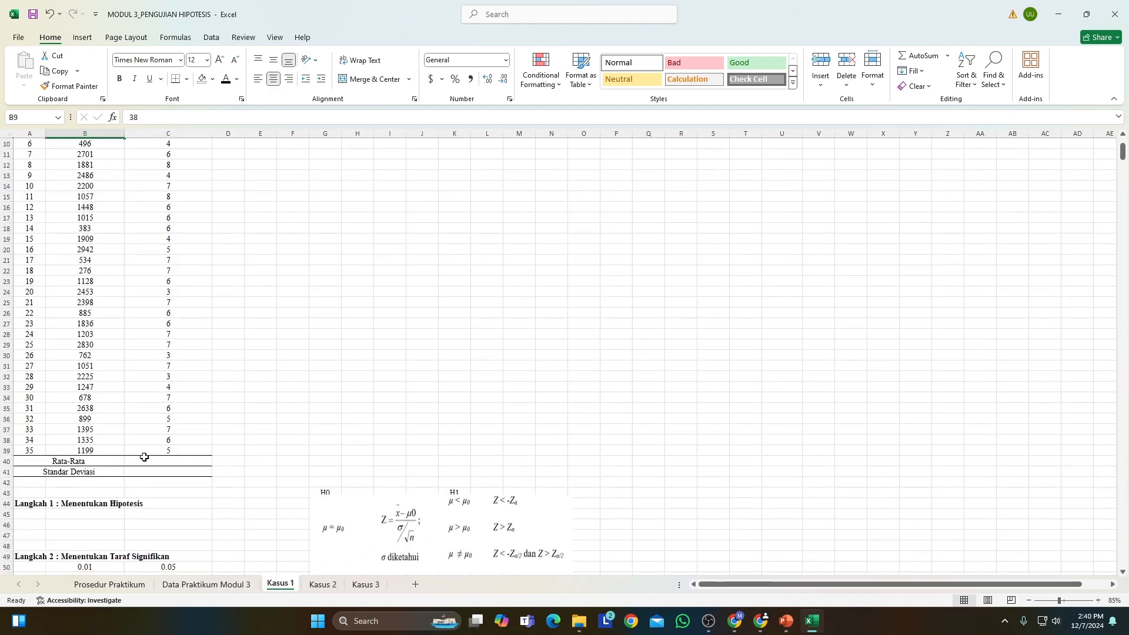
click(144, 461)
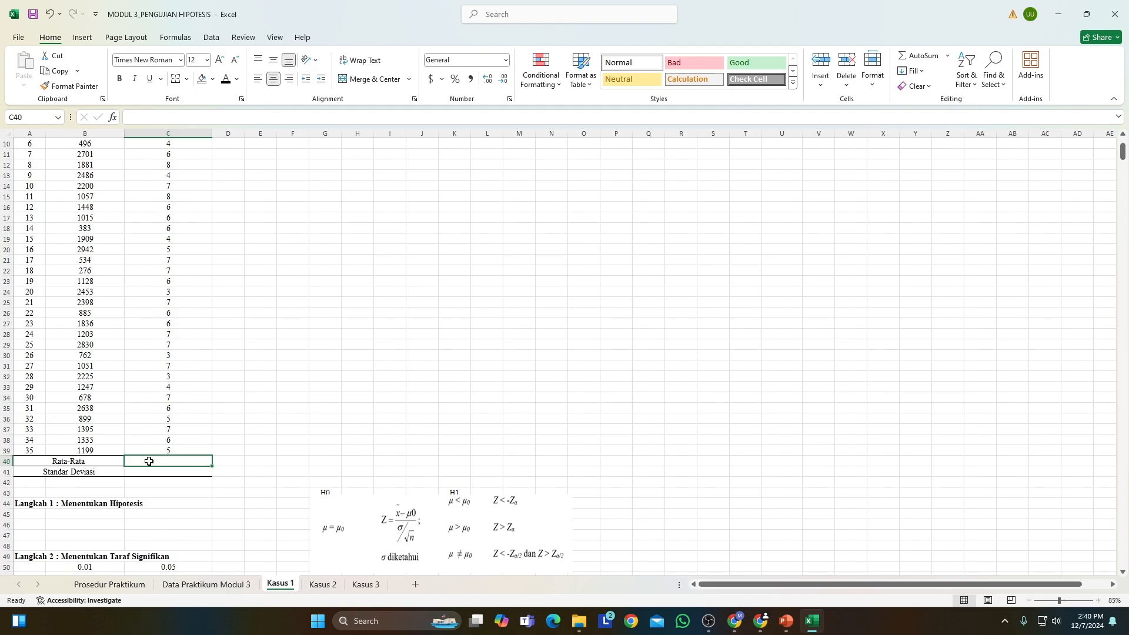
text(=)
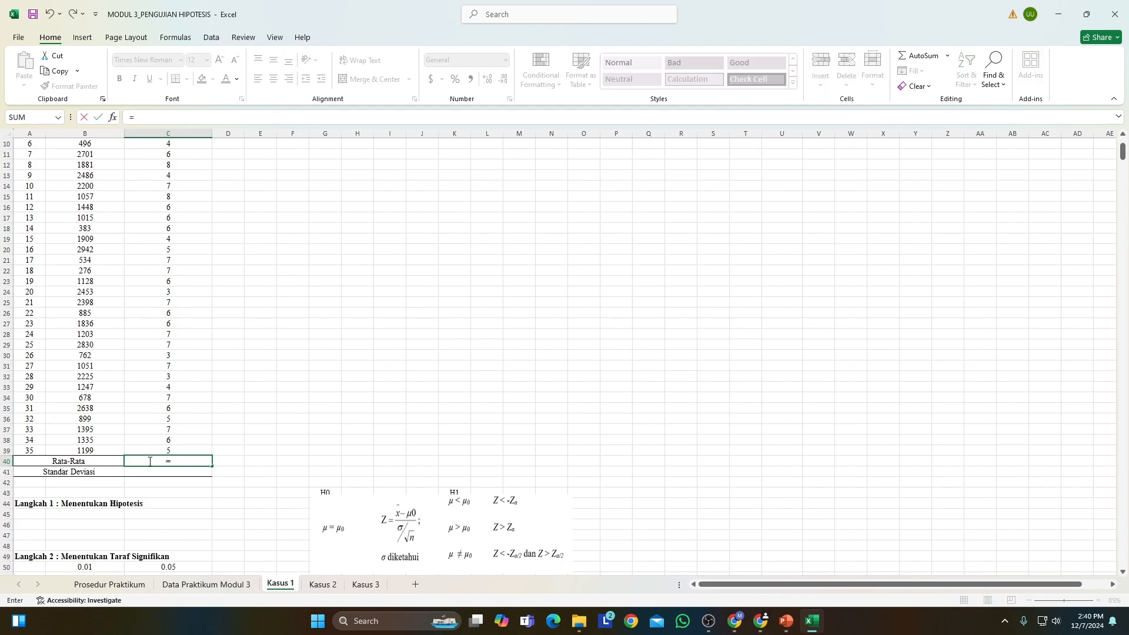
text(aver)
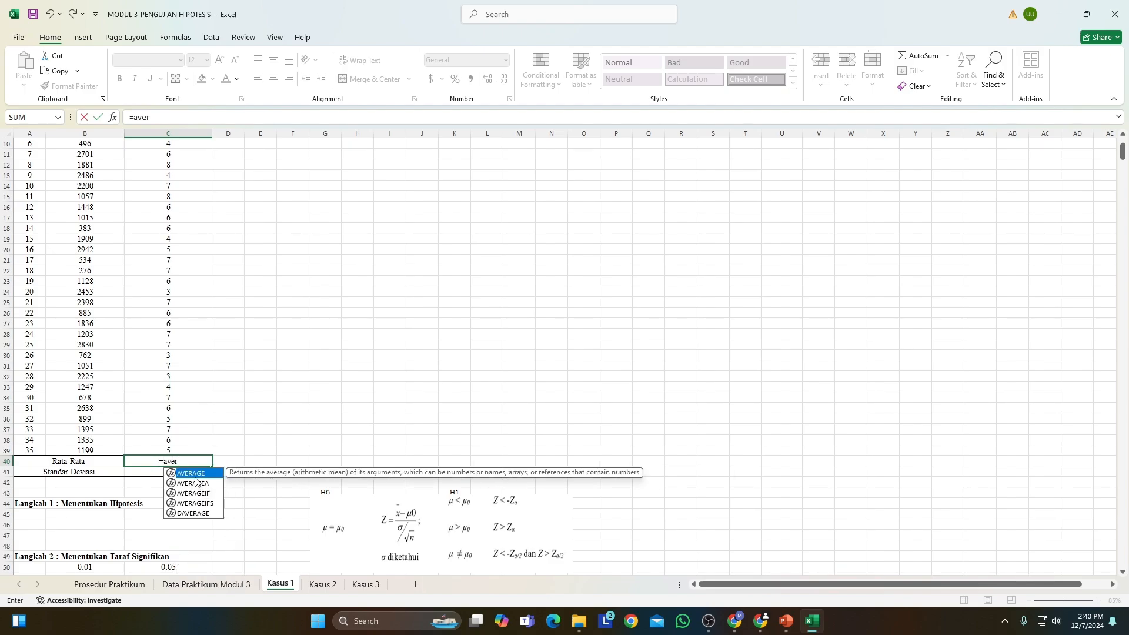
double_click(194, 474)
scroll(159, 366, up, 3)
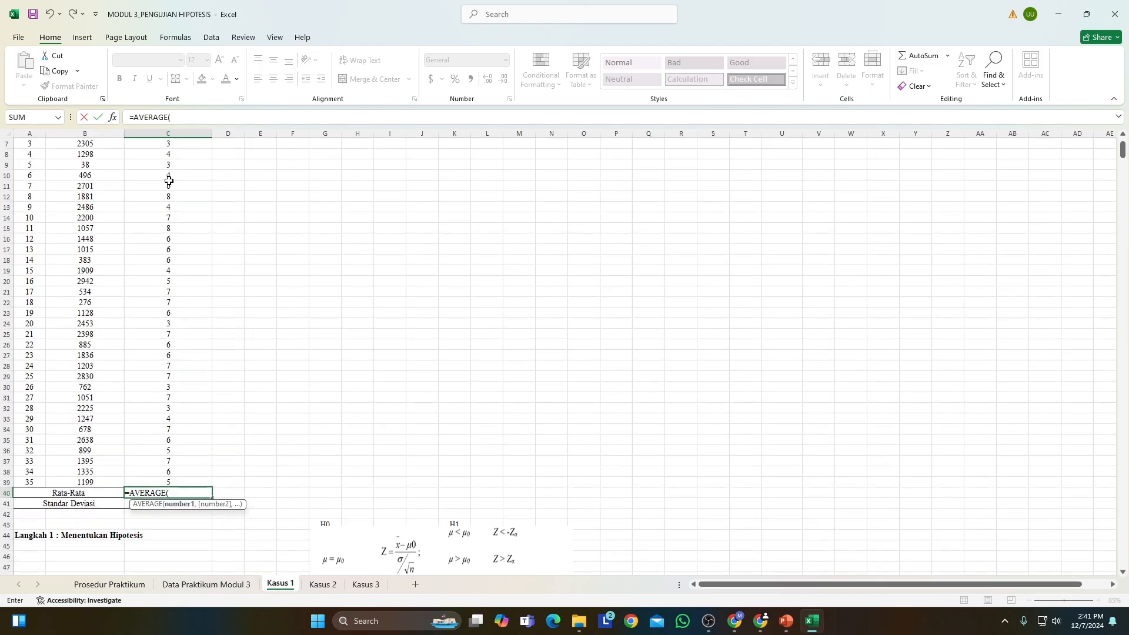
drag(171, 194, 162, 555)
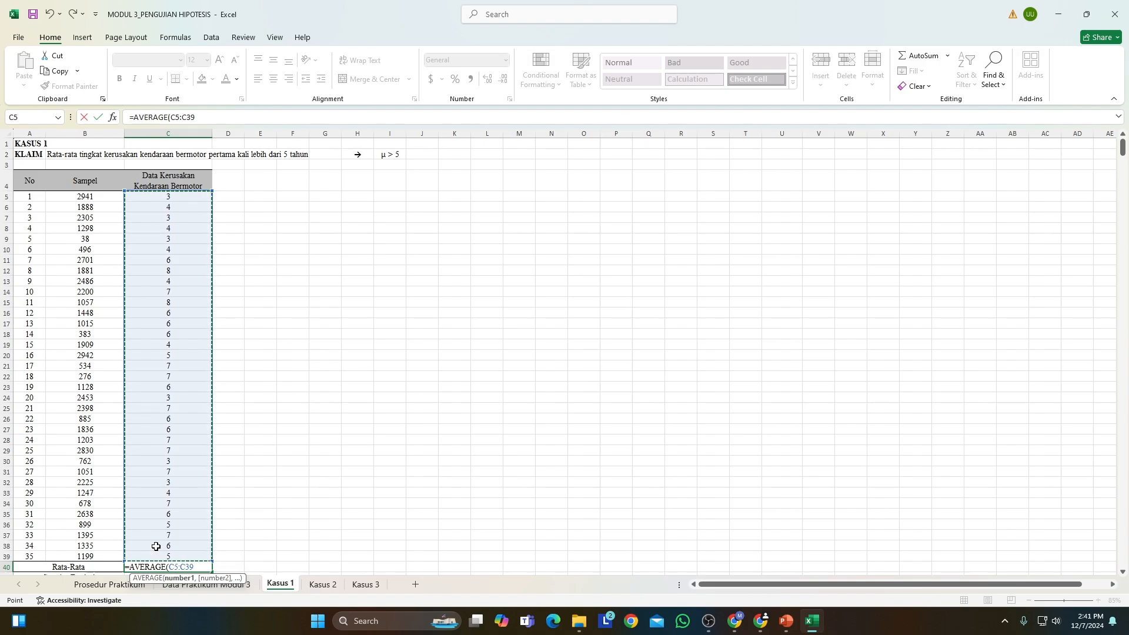
key(Return)
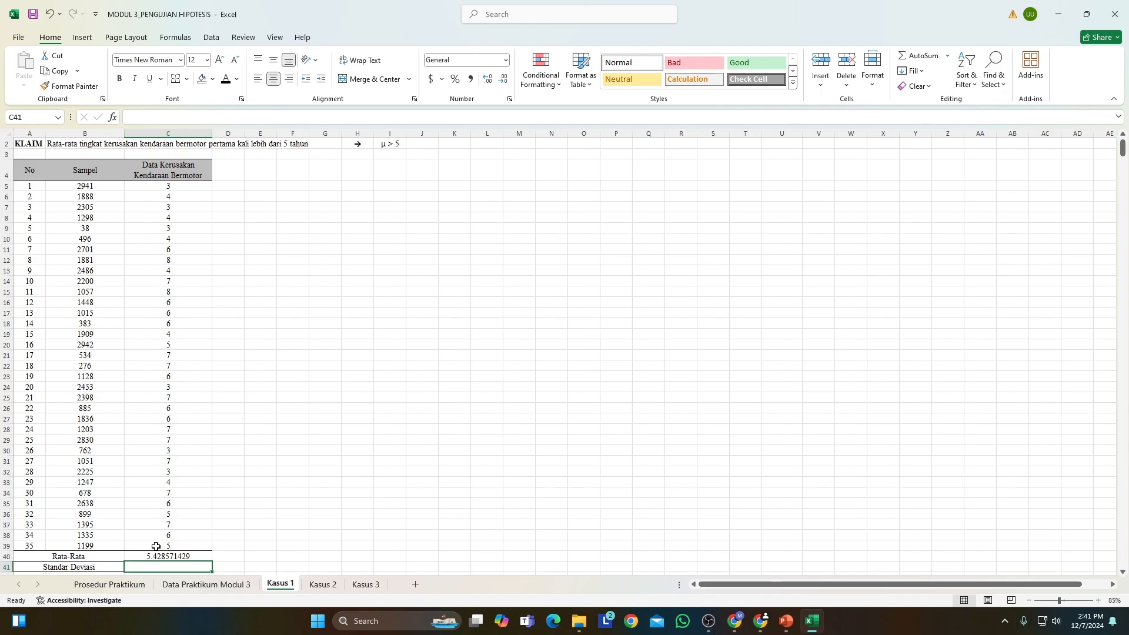
Calculate the Standar Deviasi of the vehicle damage data in C41 with STDEV.S over C5:C39.
text(=)
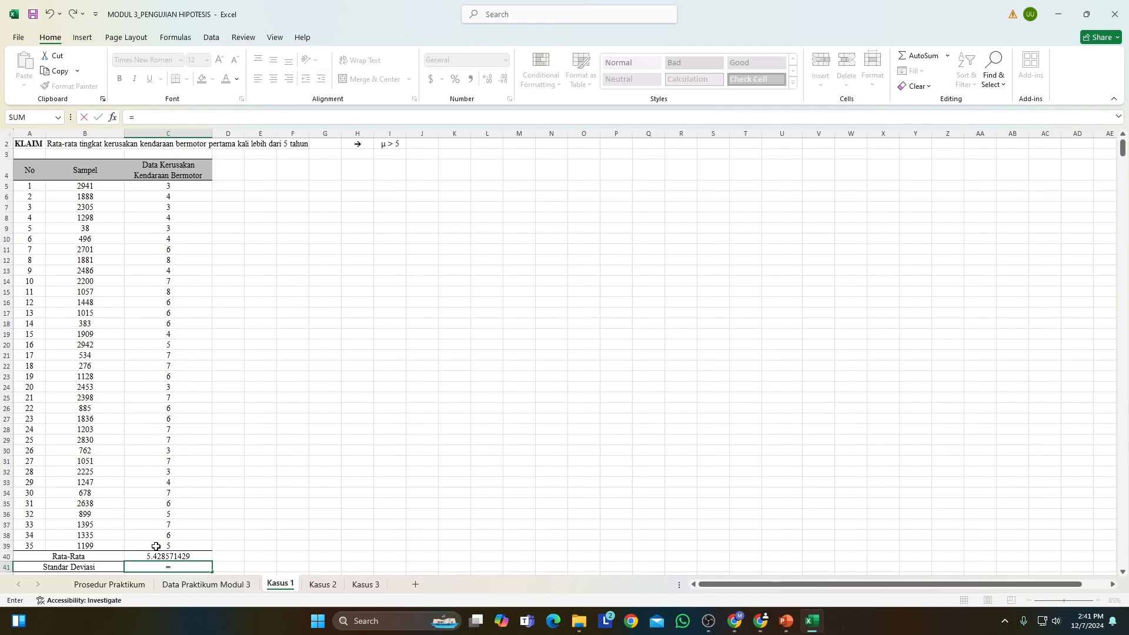
text(stde)
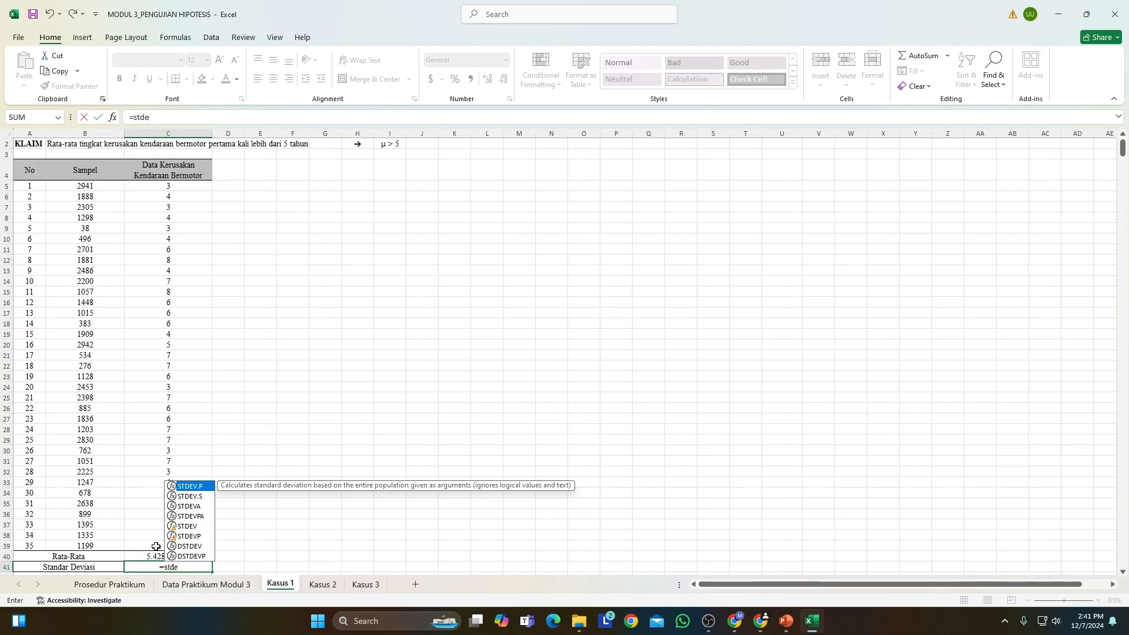
text(.)
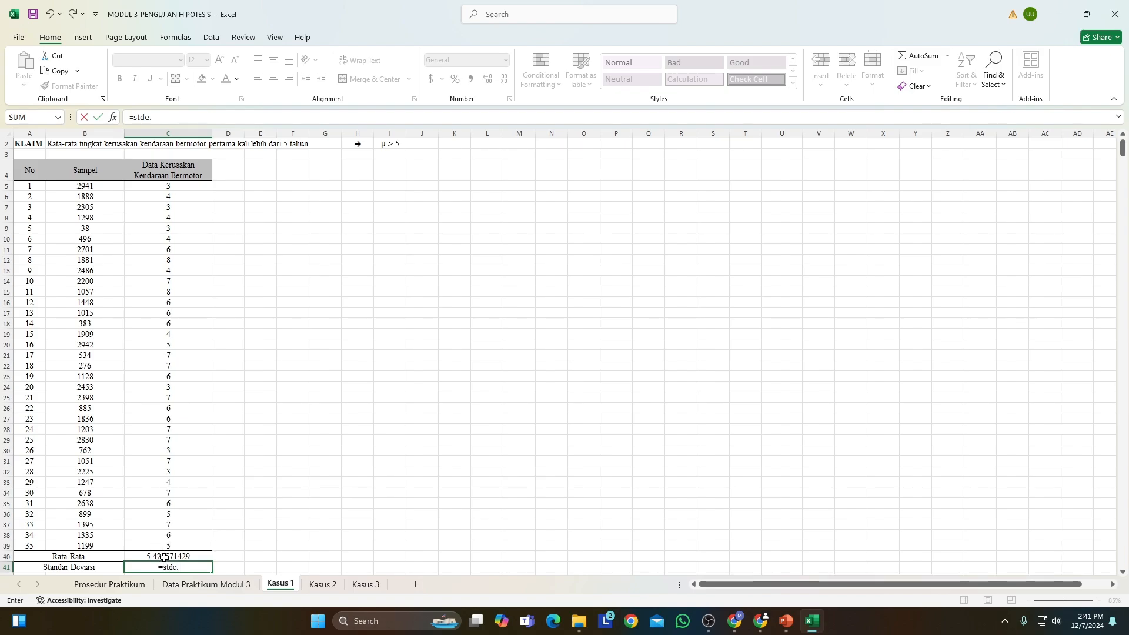
key(BackSpace)
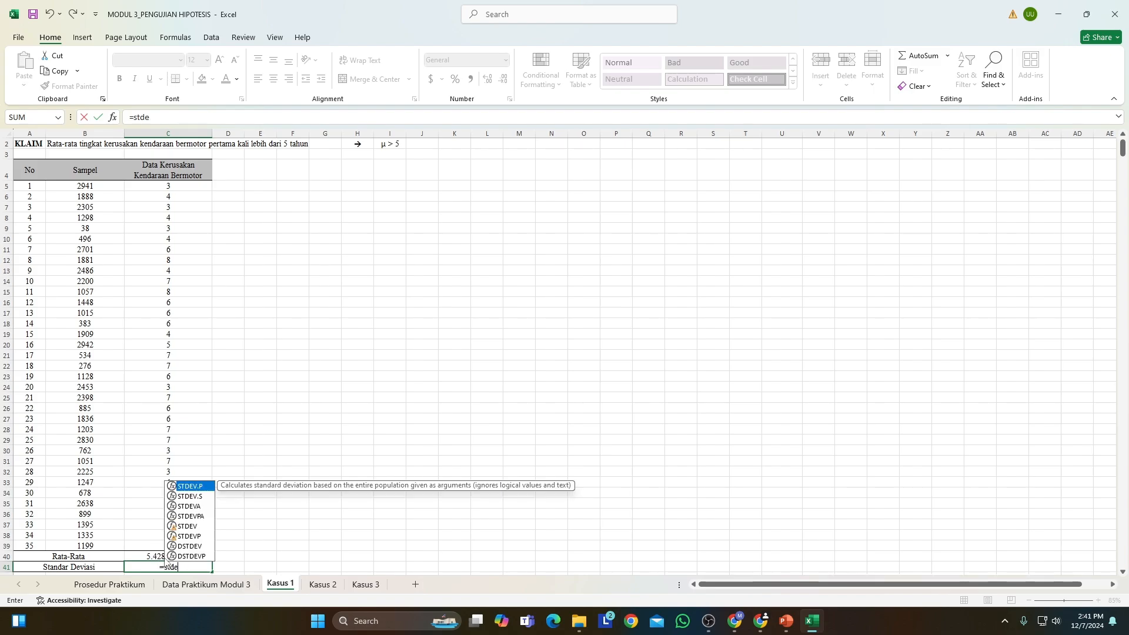
double_click(197, 497)
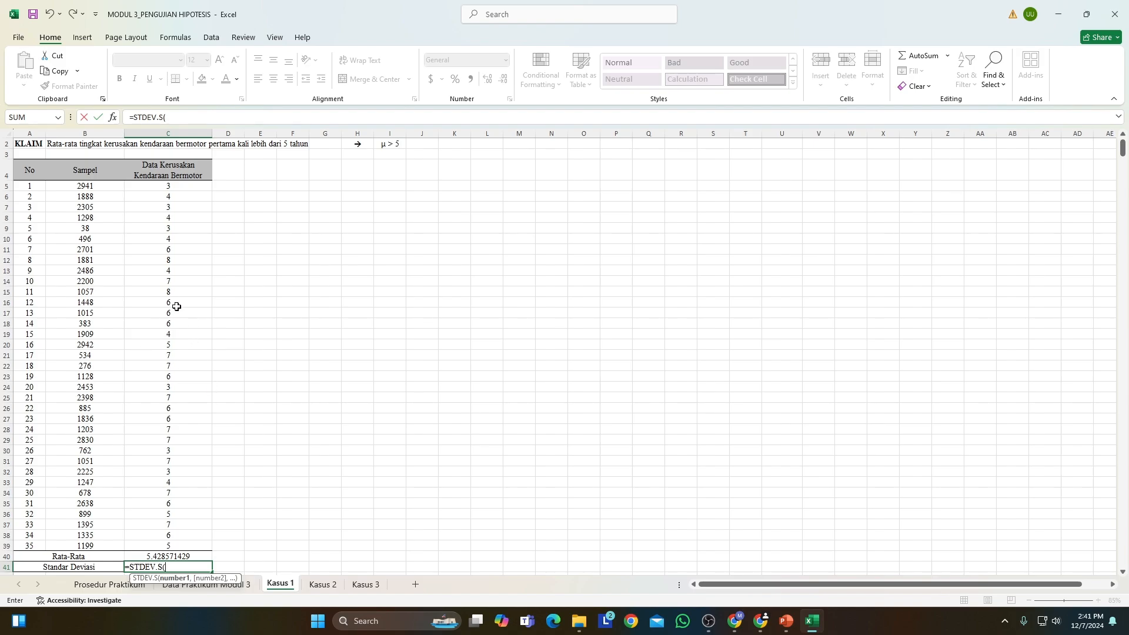
drag(166, 187, 143, 542)
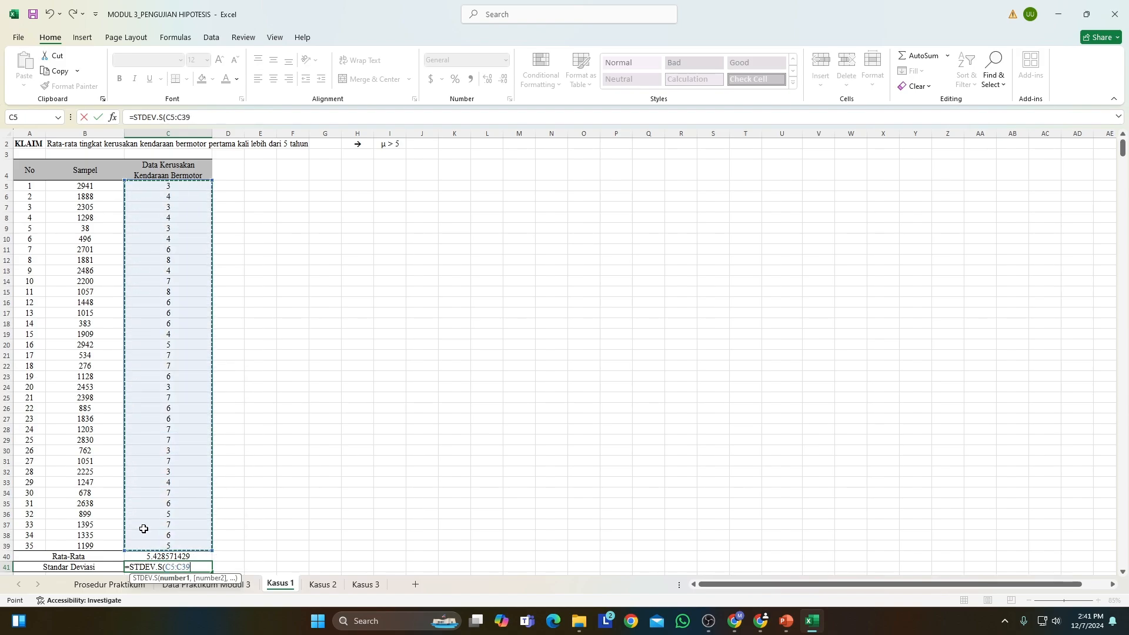
text())
key(Return)
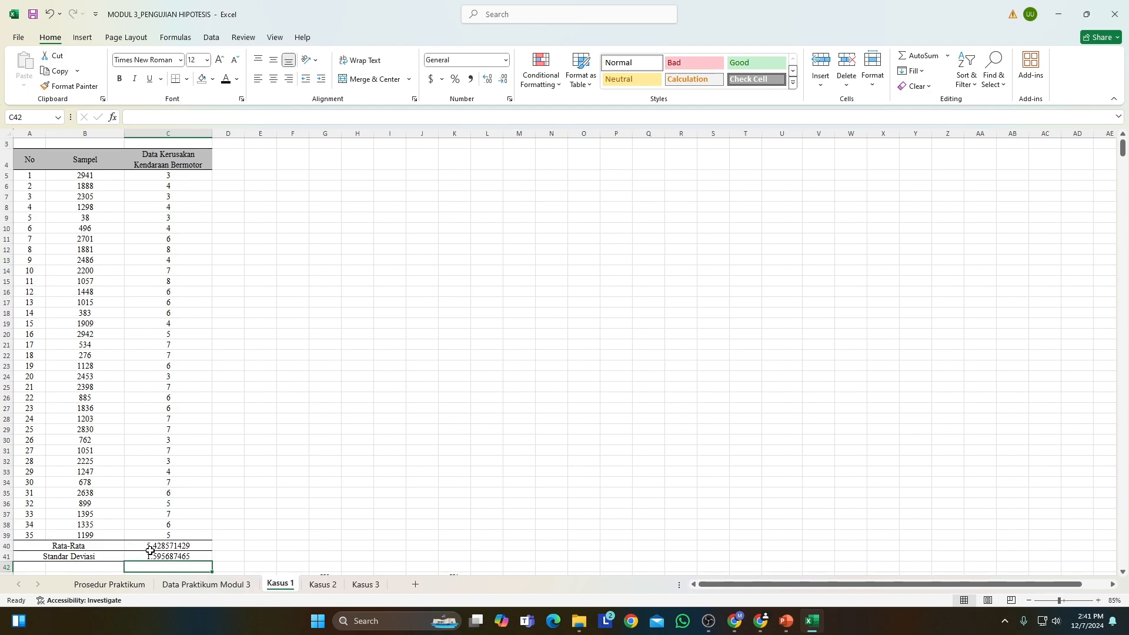
Move the Z-test formula picture slightly down so it uncovers the H0 and H1 headings in row 43.
scroll(159, 555, down, 3)
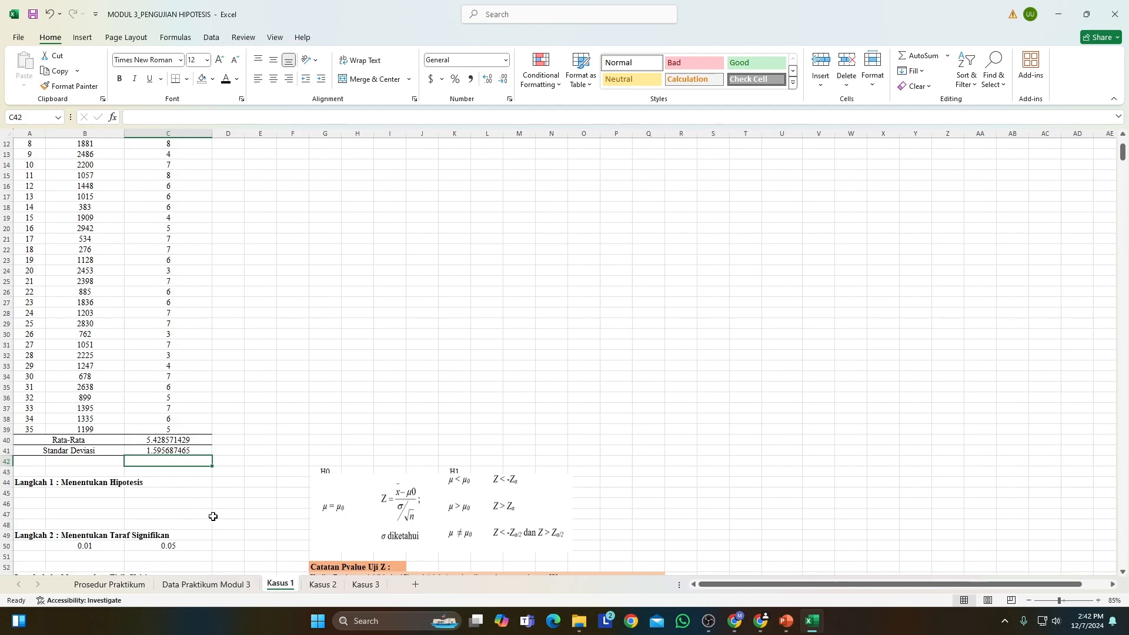
scroll(211, 481, down, 3)
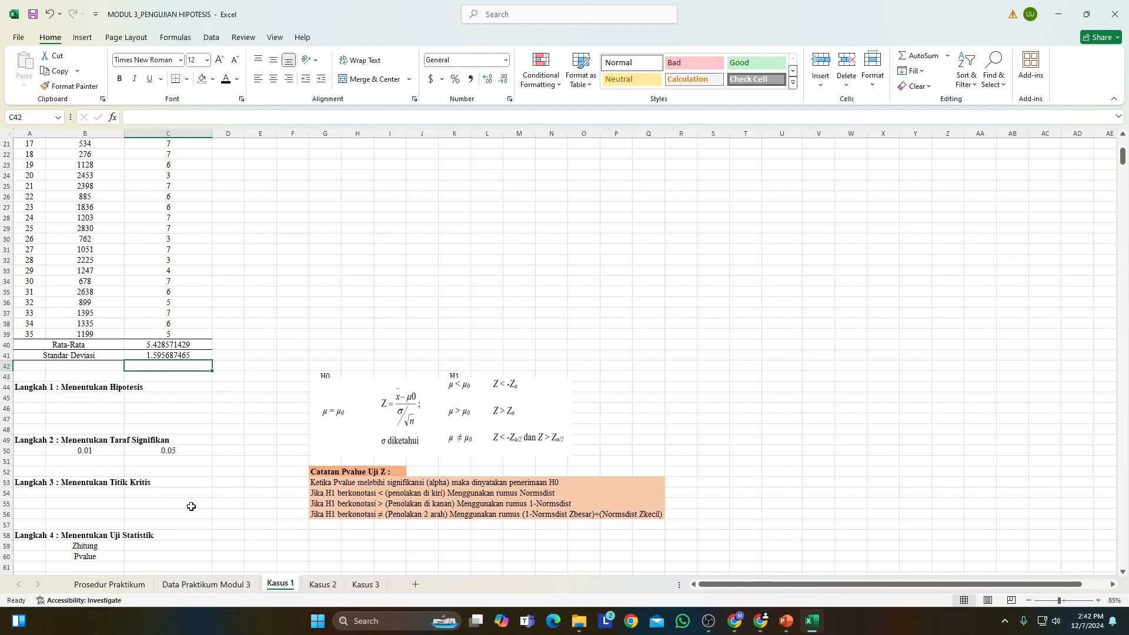
scroll(189, 508, down, 1)
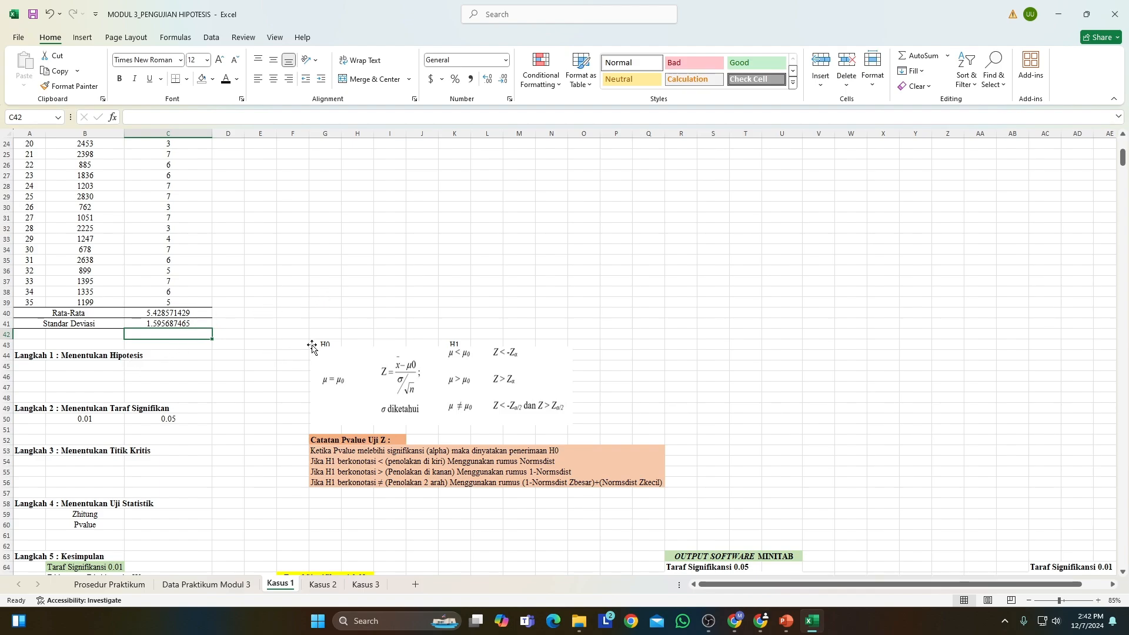
drag(322, 346, 323, 361)
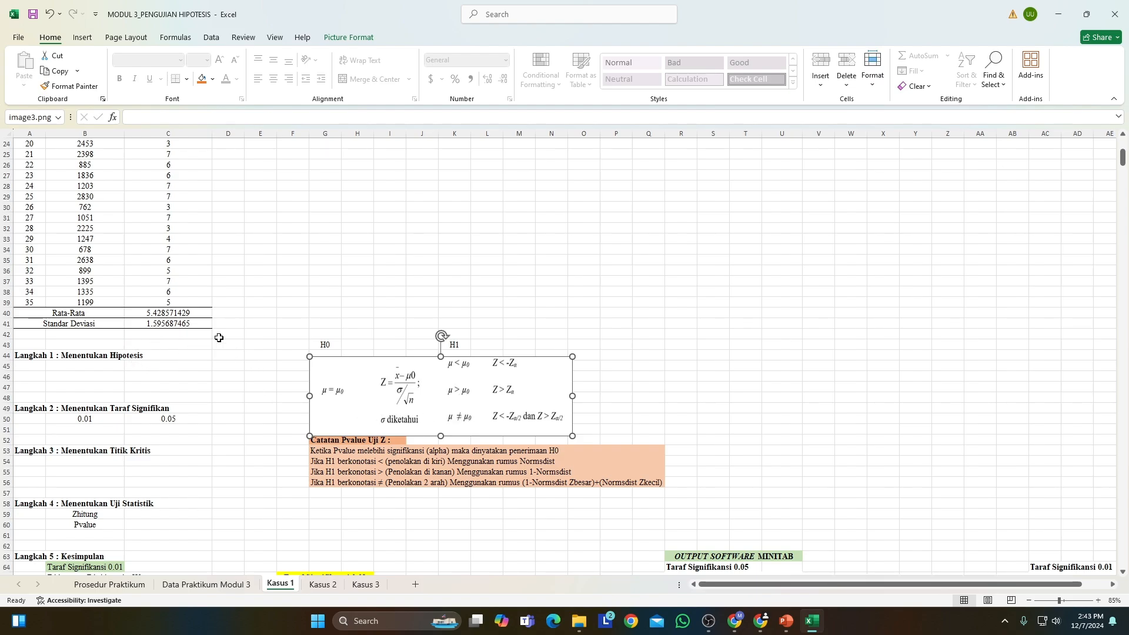
Set the font colour to black for H0 : μ = 5 in B45, H1 : μ > 5 in B46 and Klaim in C46.
scroll(235, 325, up, 5)
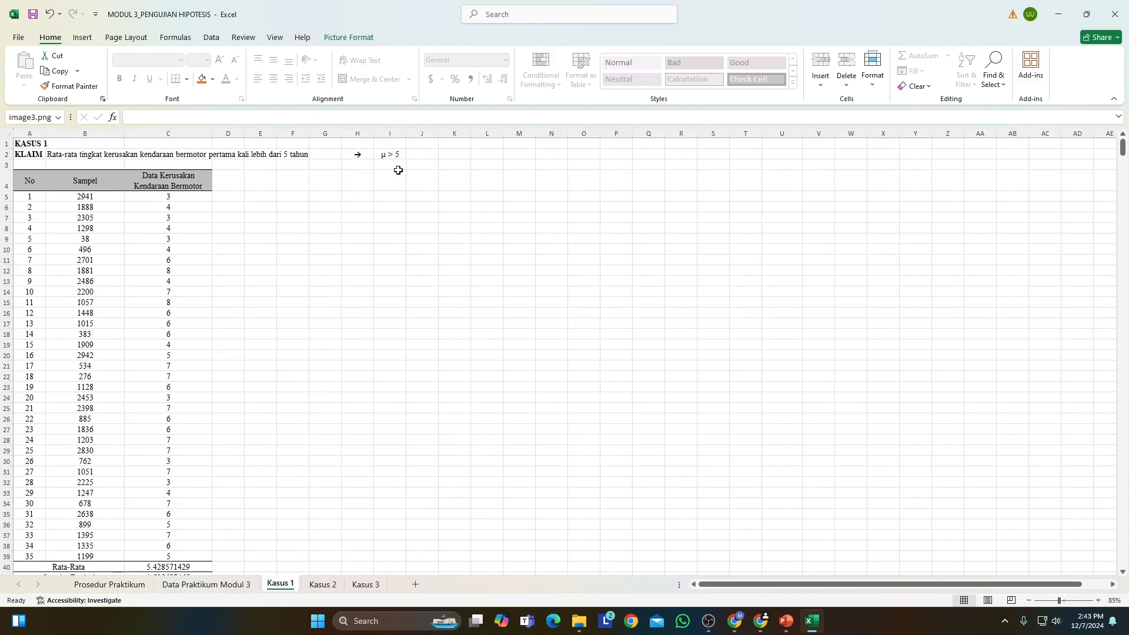
scroll(338, 213, down, 9)
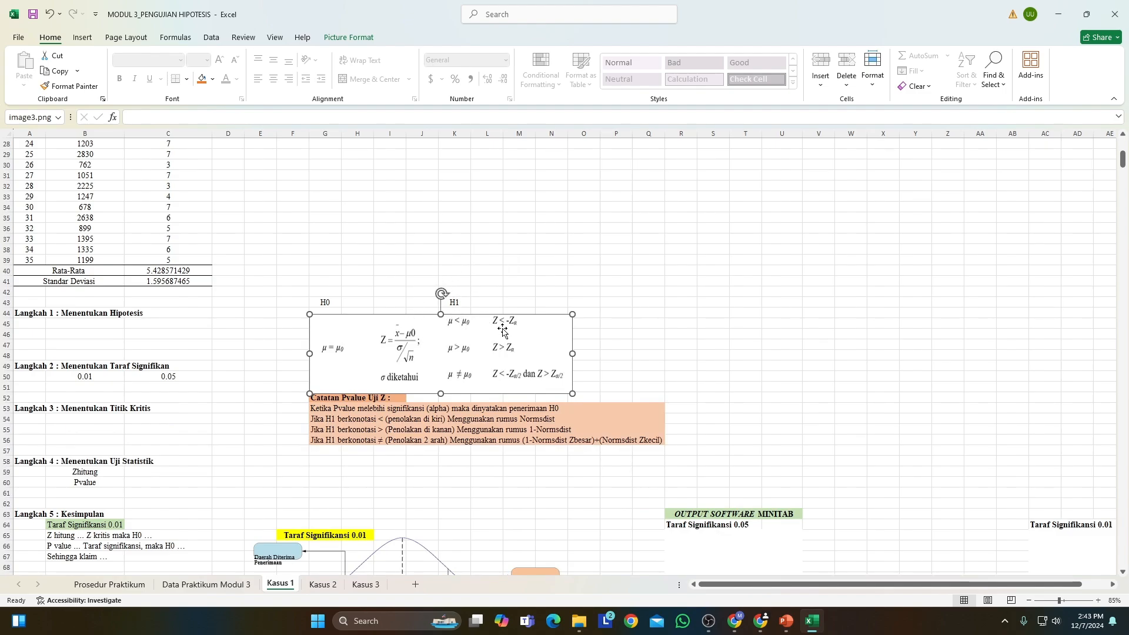
click(97, 323)
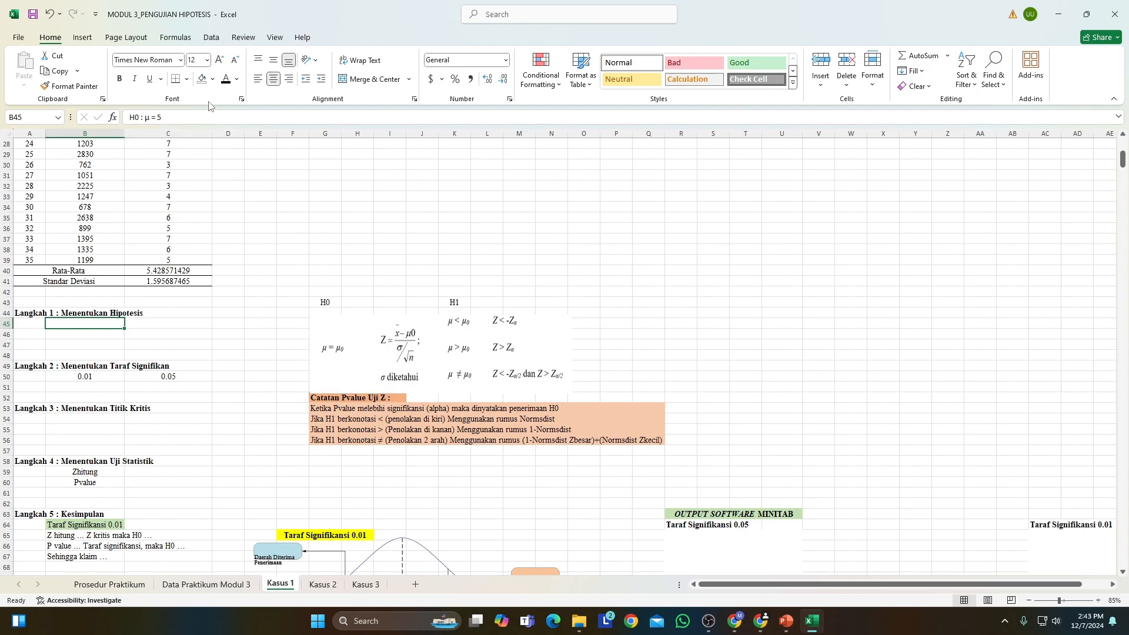
click(97, 335)
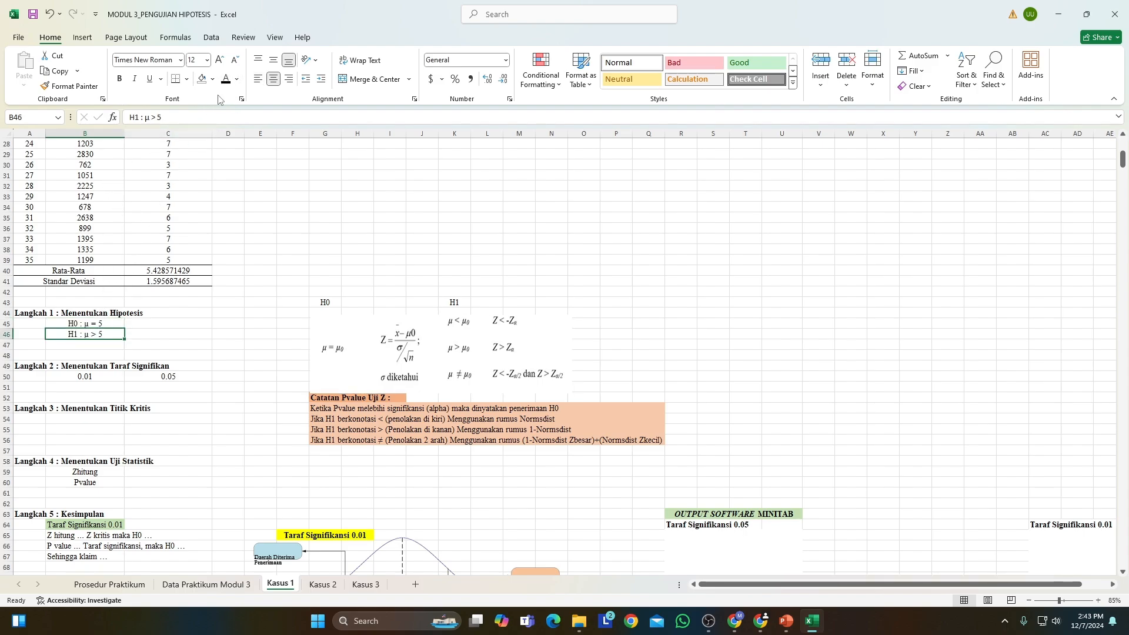
click(133, 334)
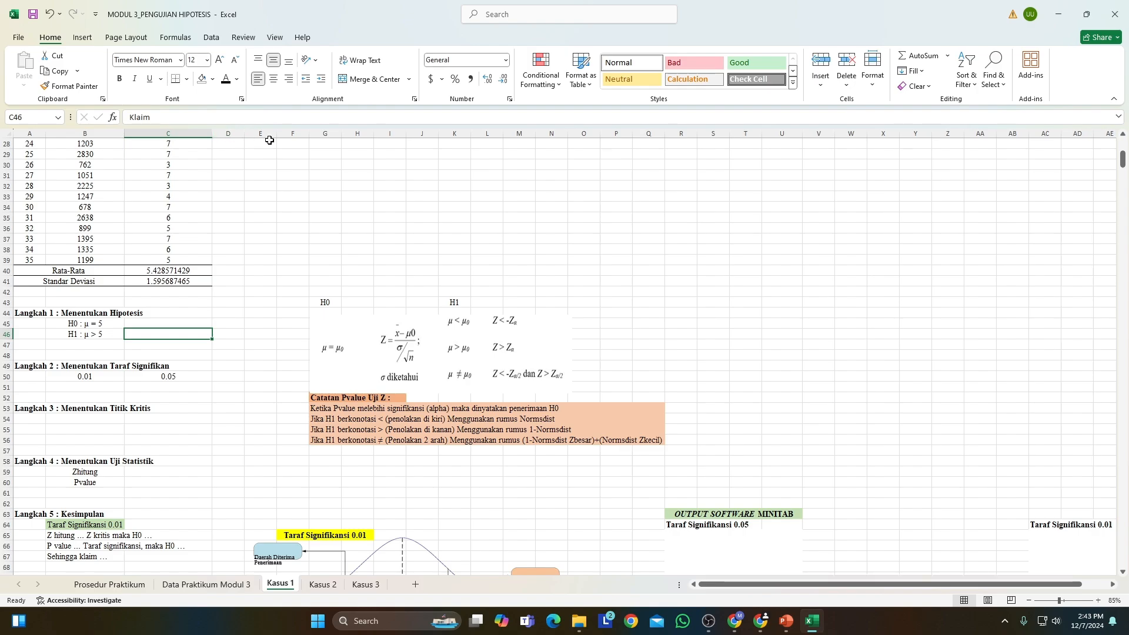
click(225, 80)
click(106, 374)
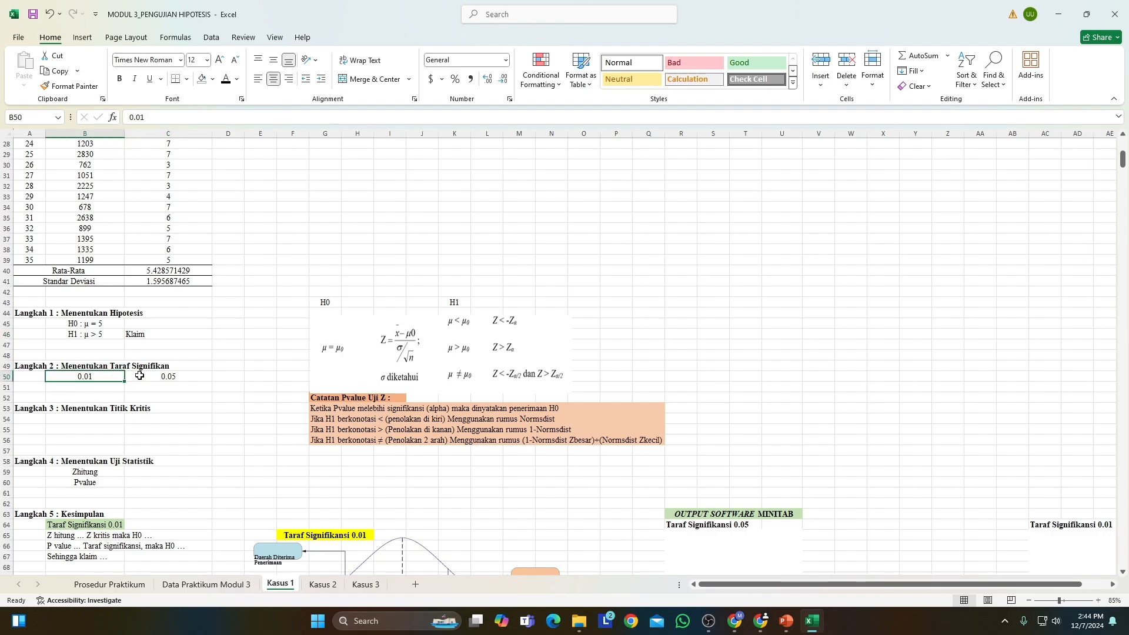
click(141, 375)
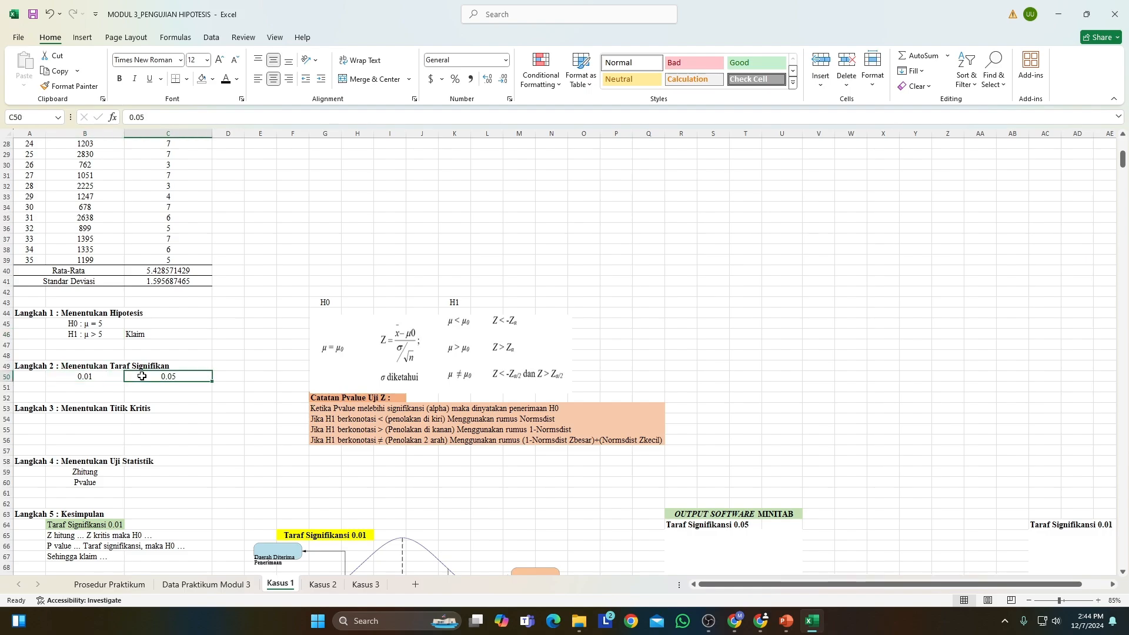
Calculate the critical value in B54 with =ABS(NORM.S.INV(B50)) and copy the formula across to C54.
scroll(142, 376, down, 1)
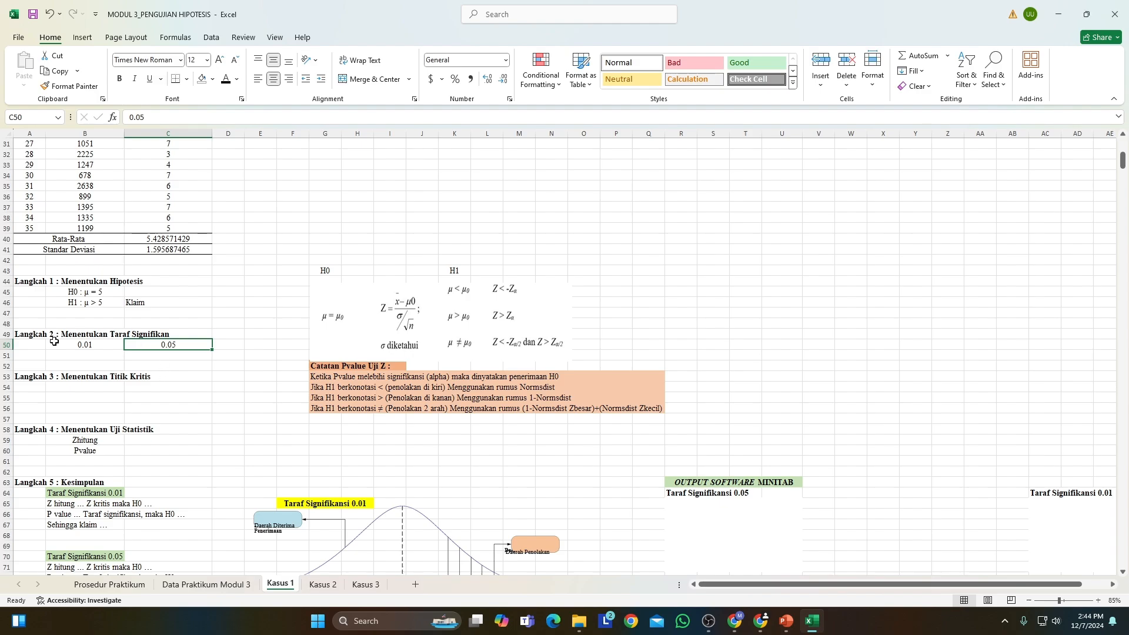
click(80, 387)
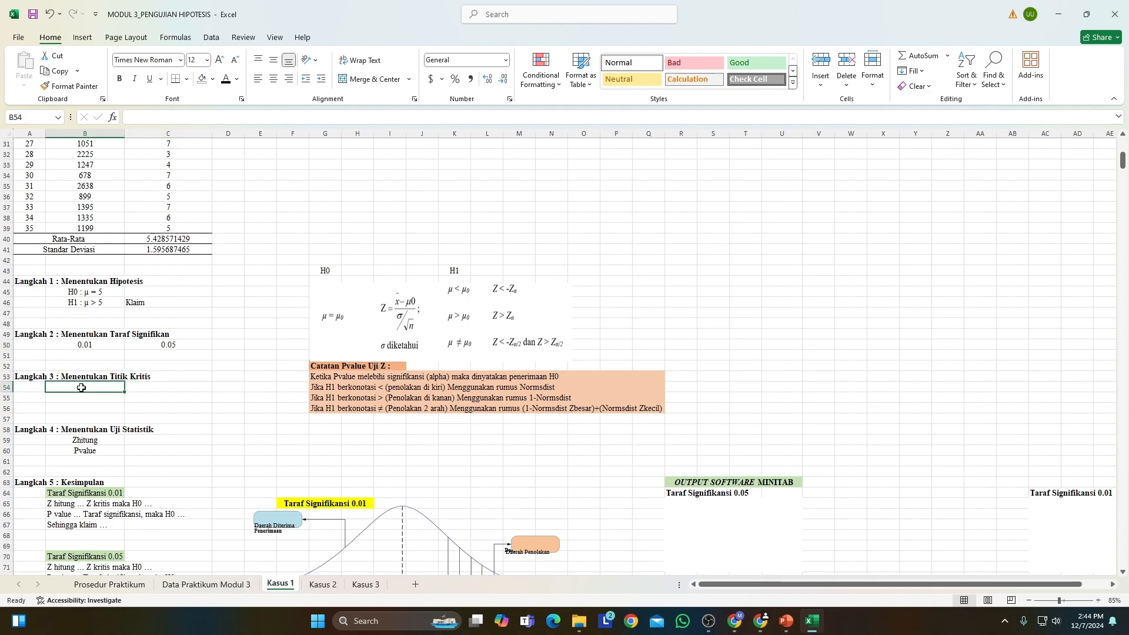
text(=)
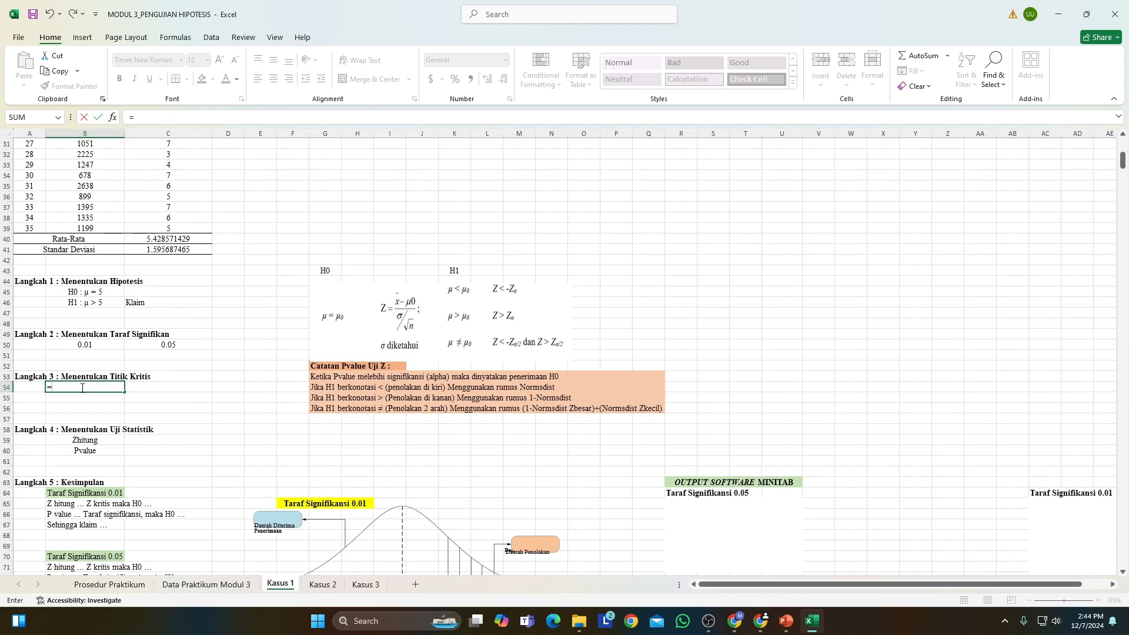
text(Ab)
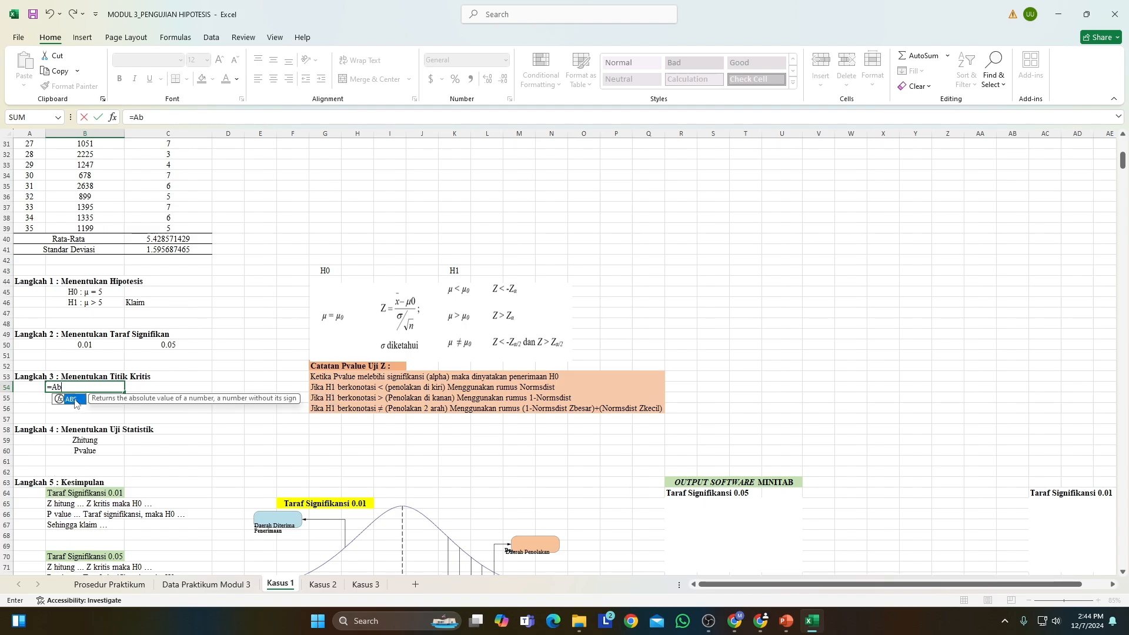
double_click(71, 399)
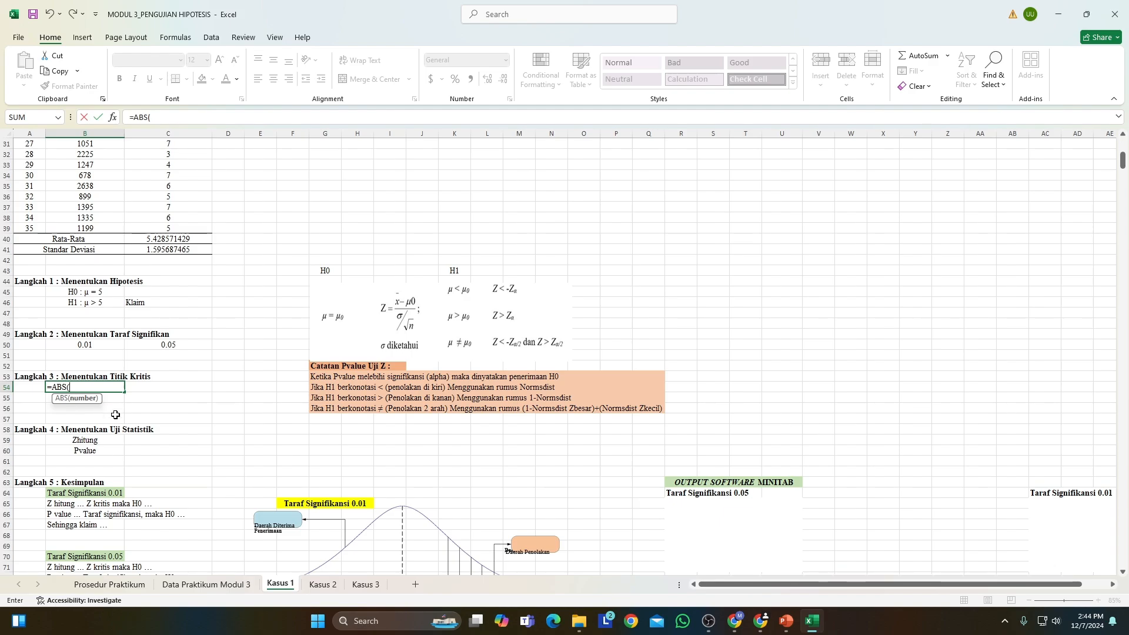
text(norm)
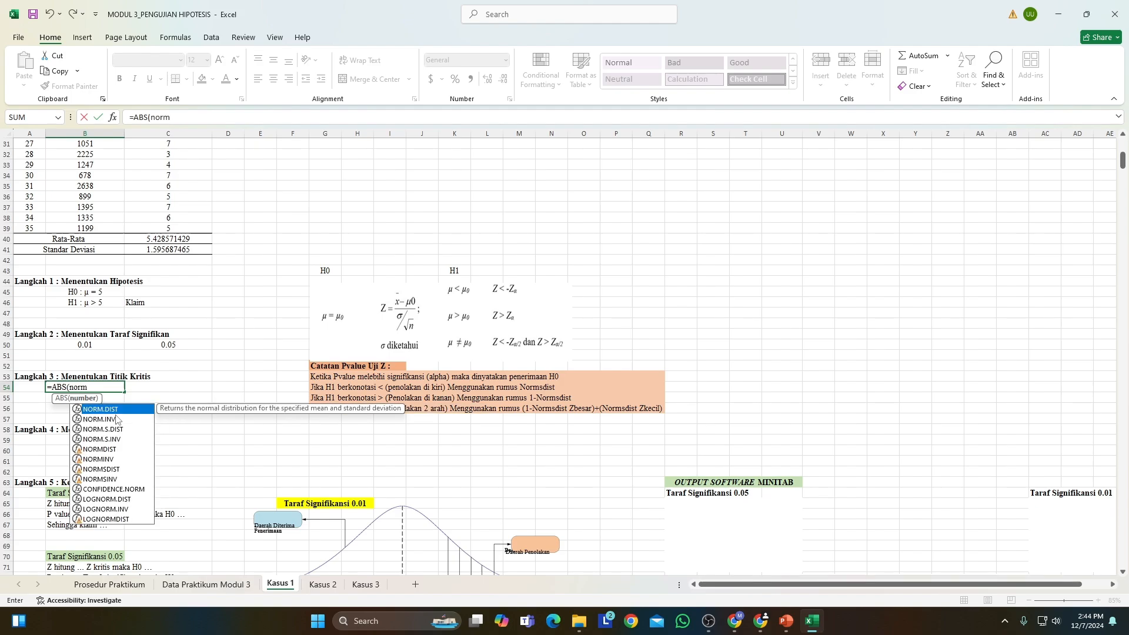
text(.)
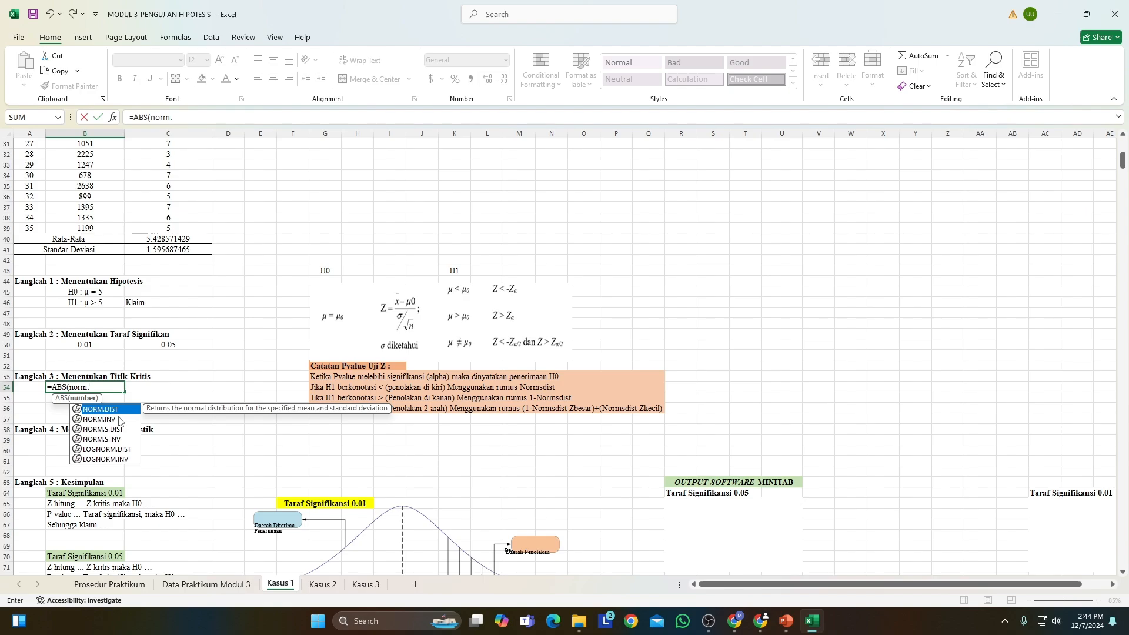
double_click(102, 439)
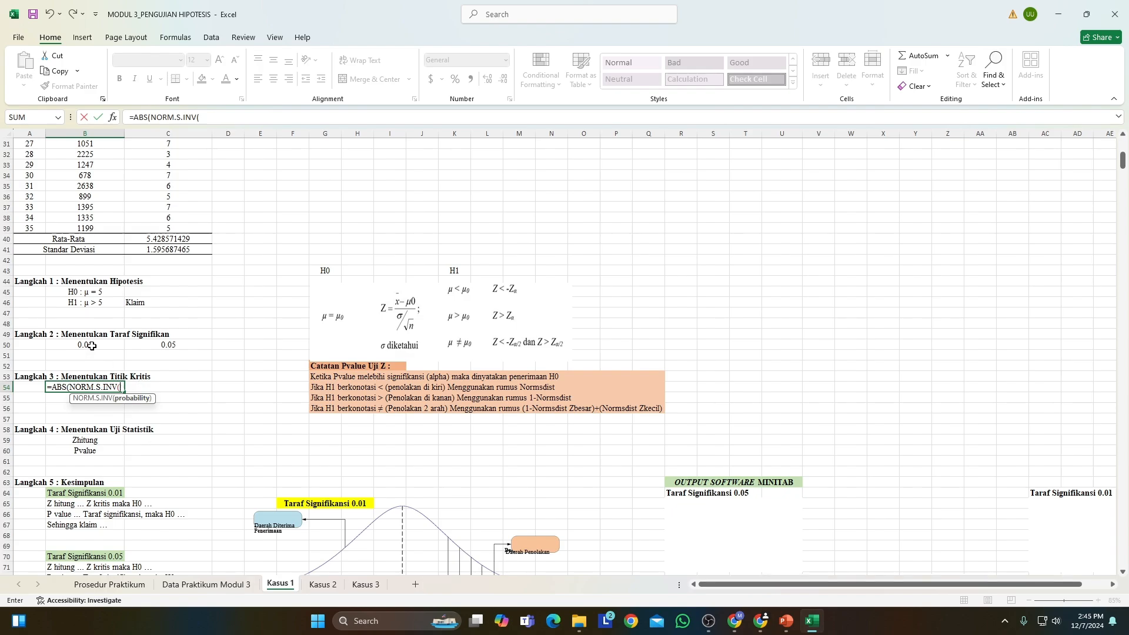
click(90, 348)
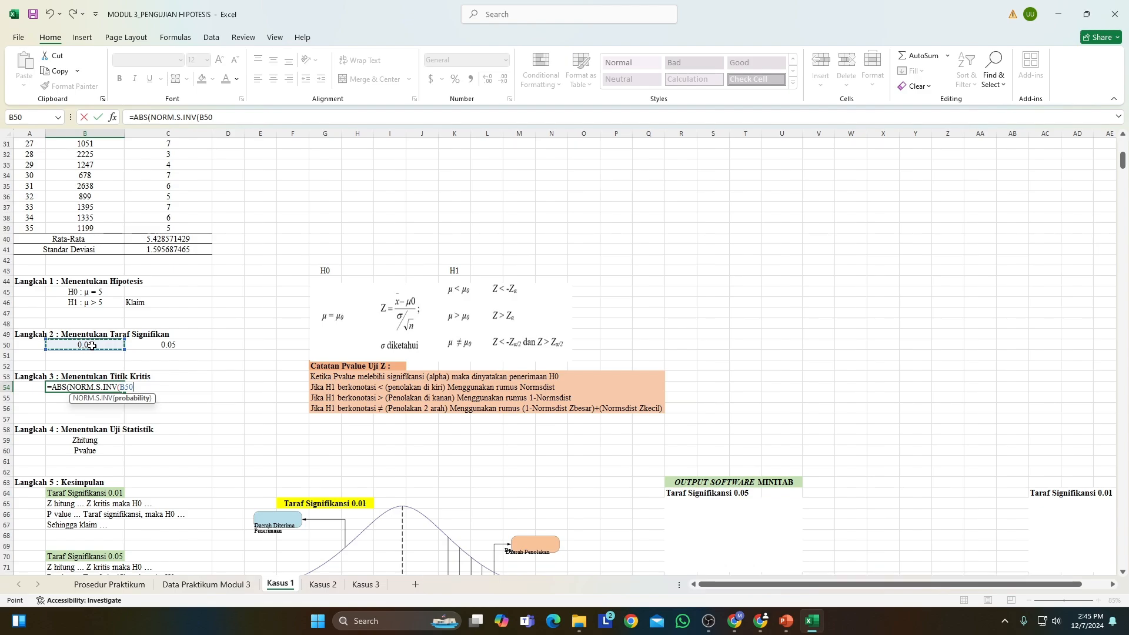
text())
key(Return)
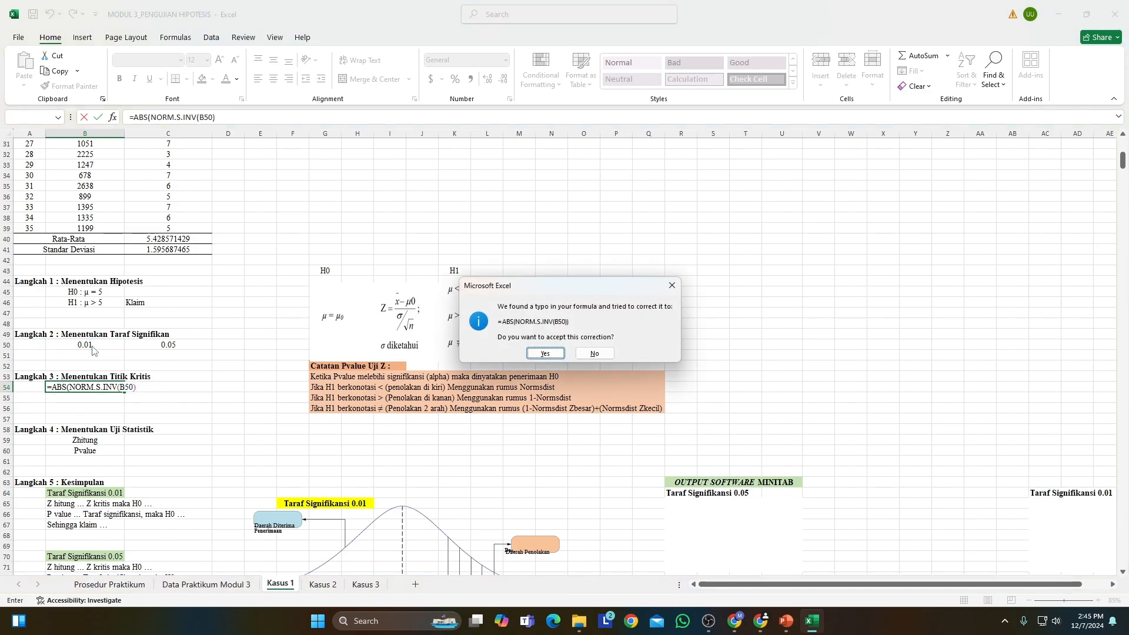
key(Return)
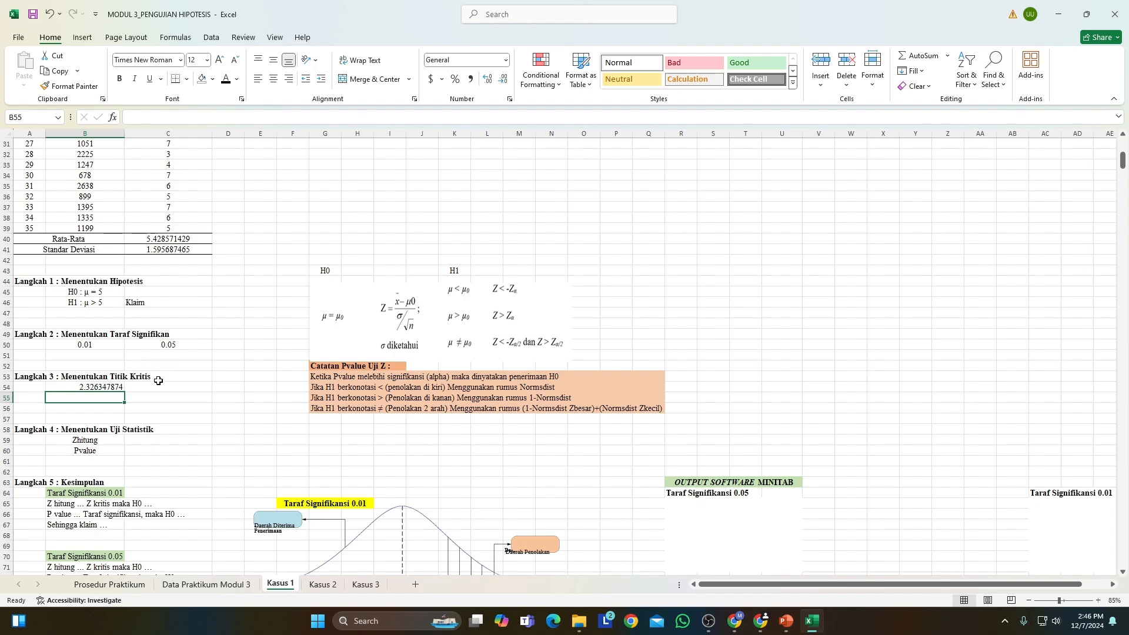
click(121, 388)
drag(125, 394, 174, 393)
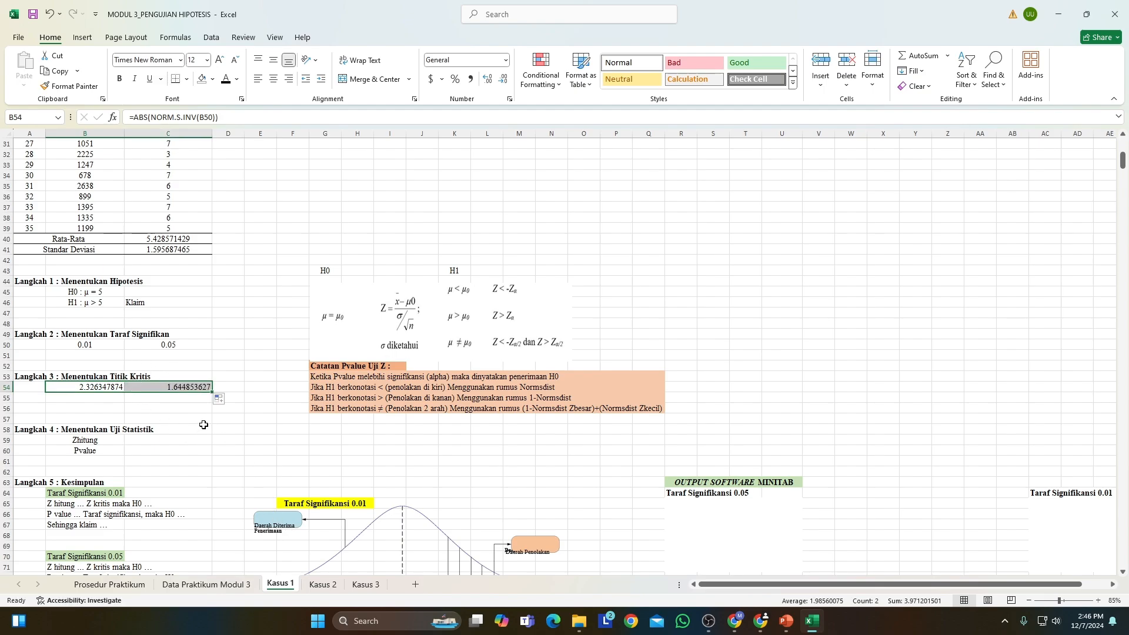
Calculate Zhitung in C59 with the formula =(C40-5)/((C41/(SQRT(A39)))).
scroll(202, 423, down, 1)
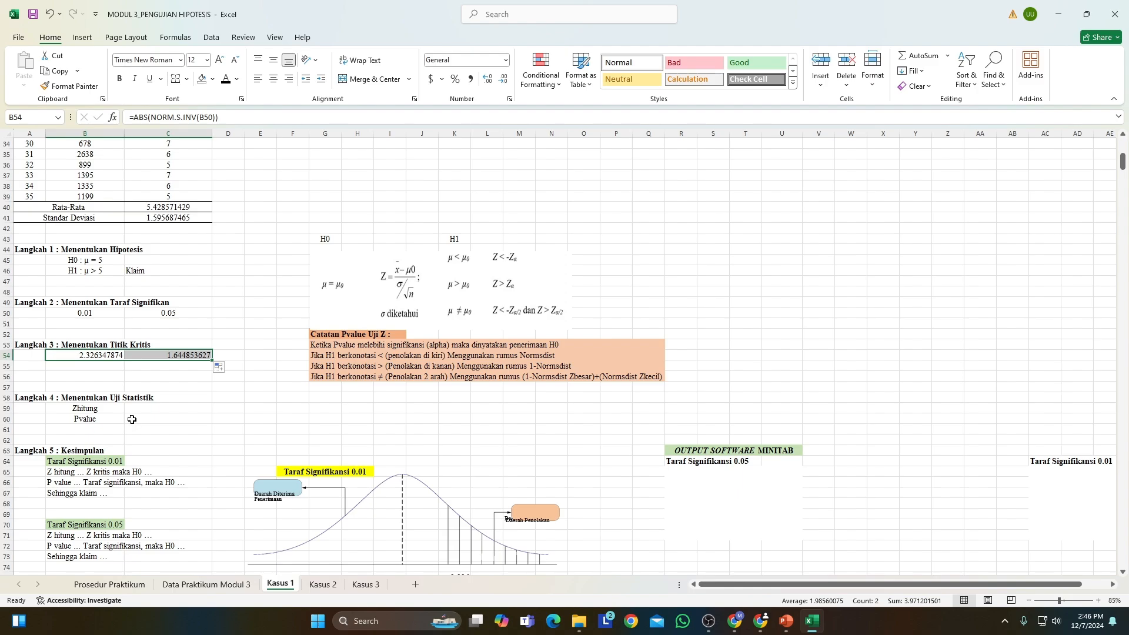
click(145, 409)
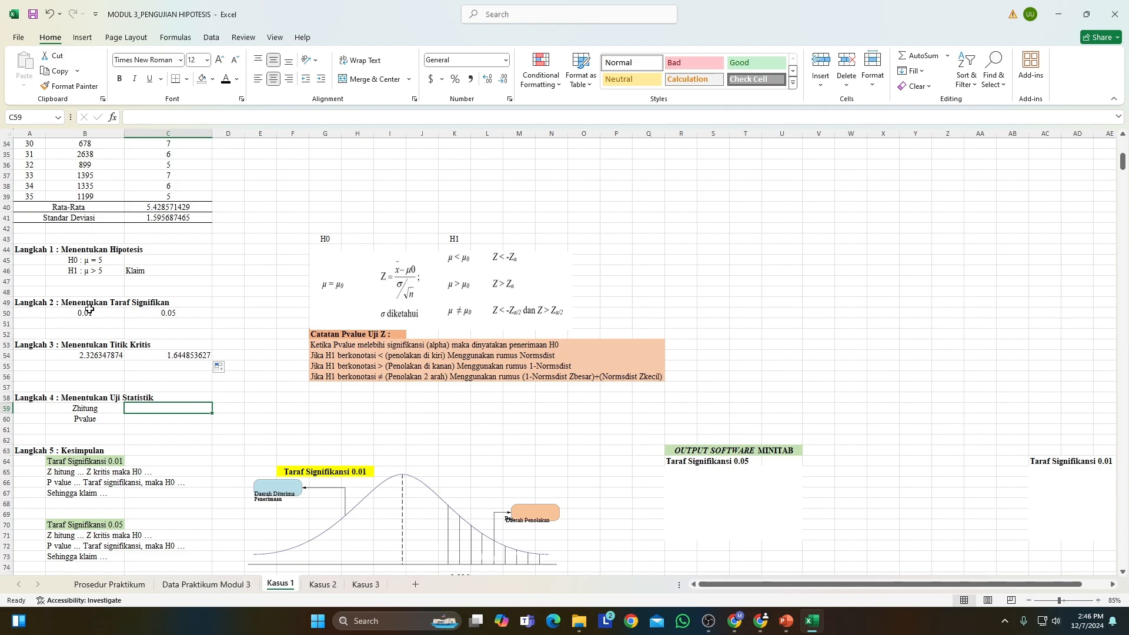
text(=)
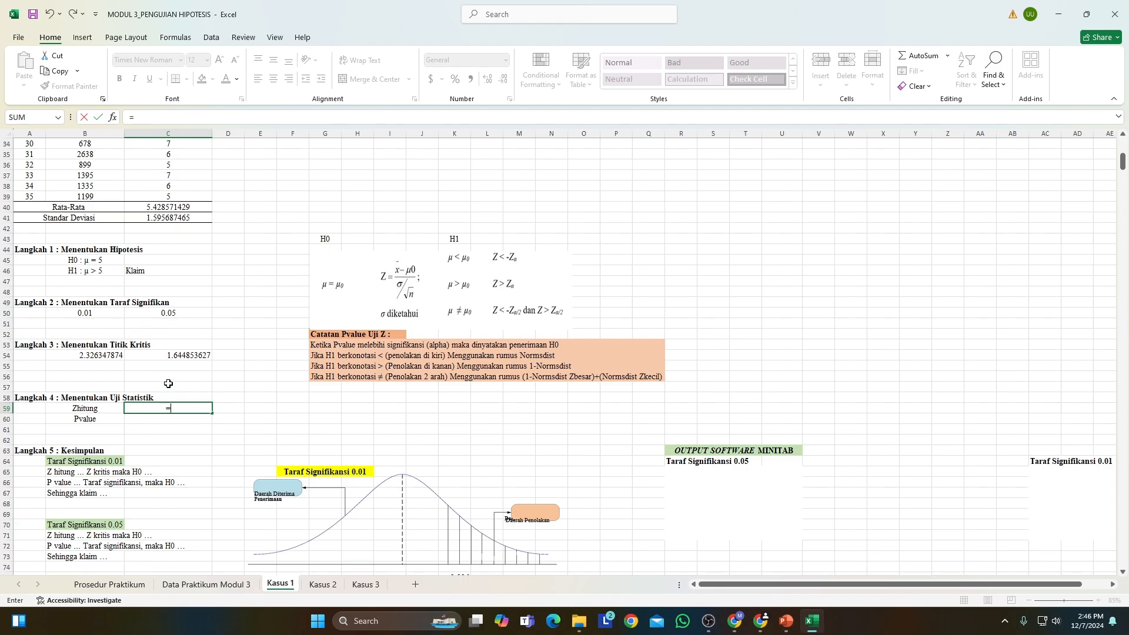
text(()
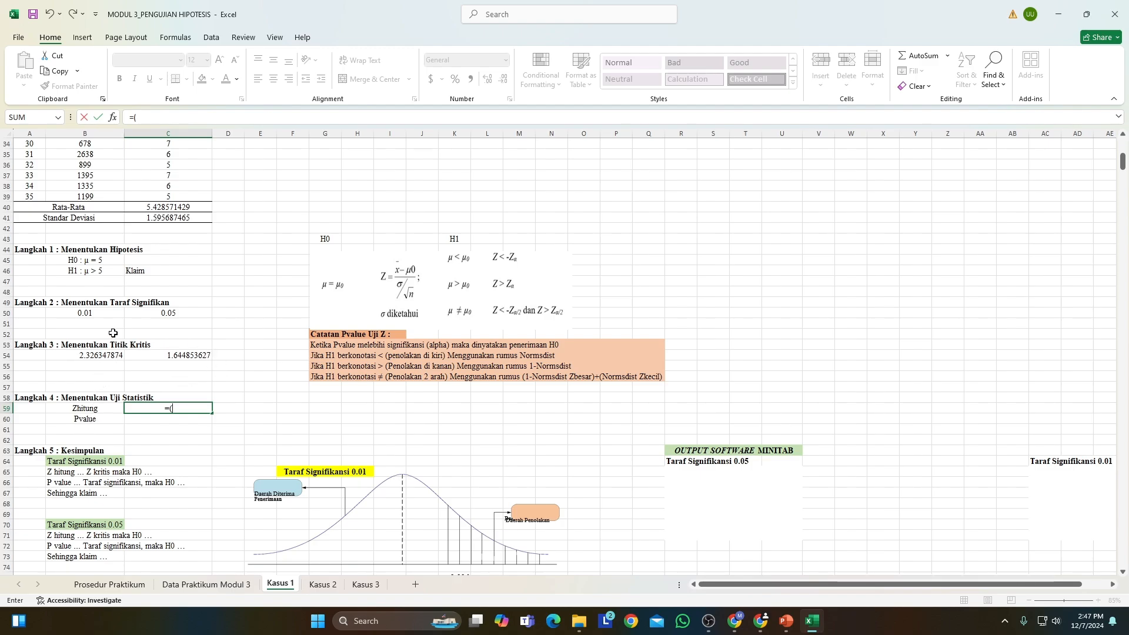
click(153, 207)
text(-)
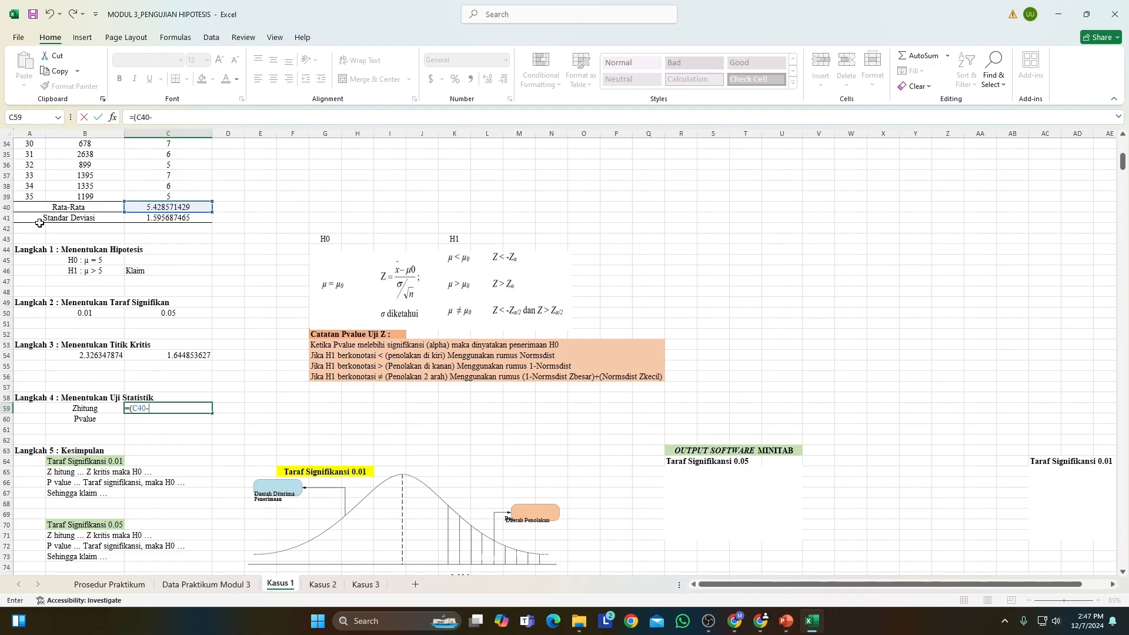
scroll(968, 252, up, 5)
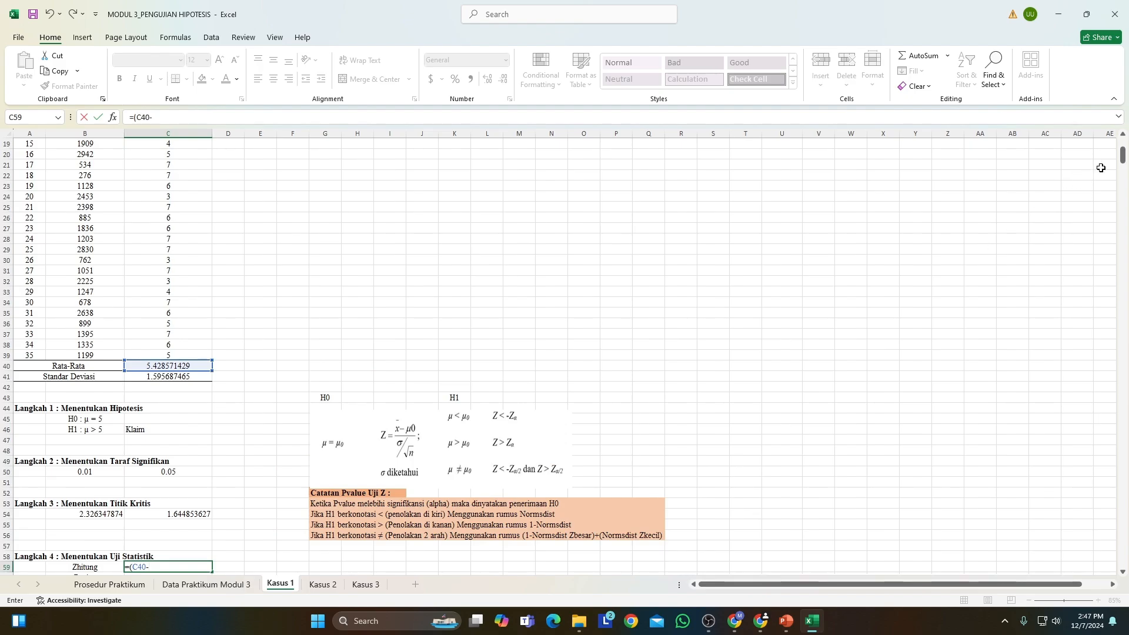
drag(1123, 159, 1122, 140)
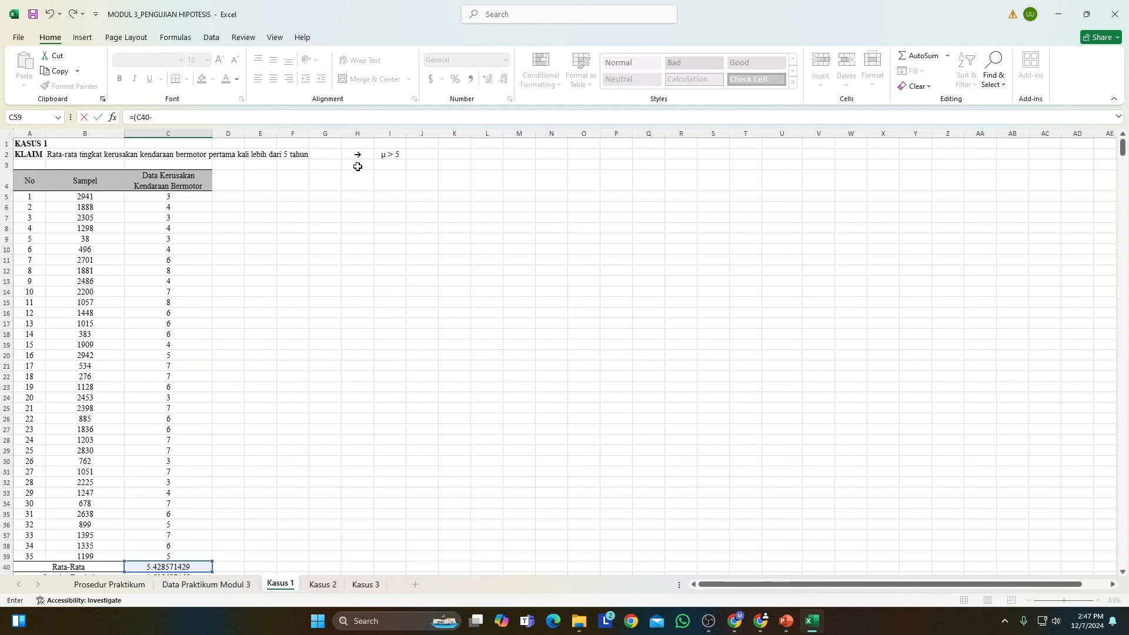
scroll(315, 244, down, 9)
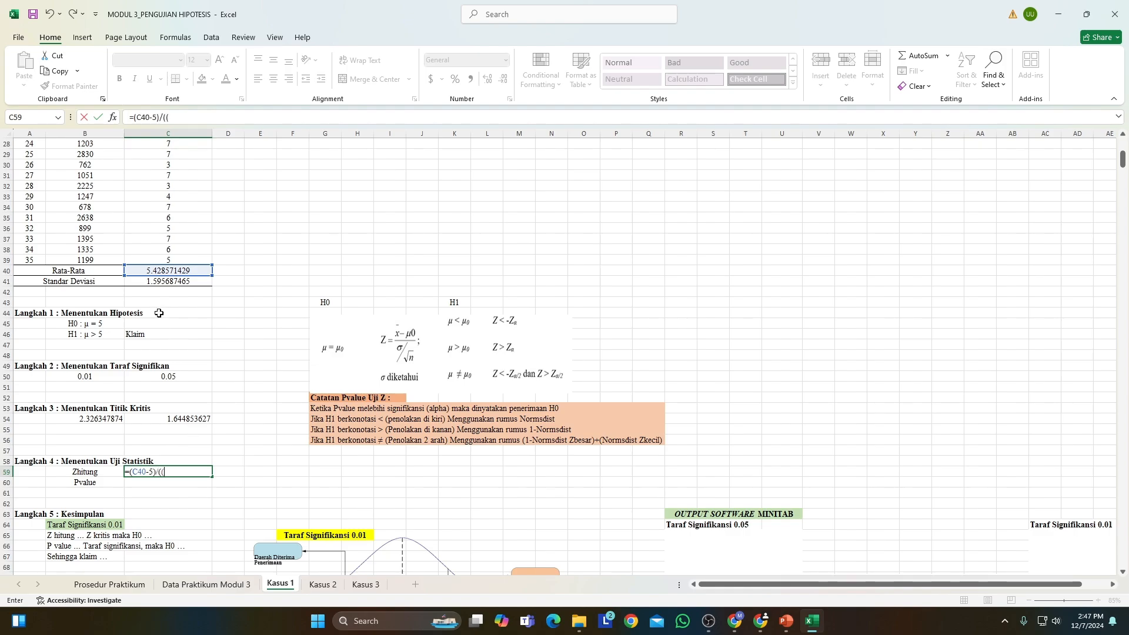
click(155, 284)
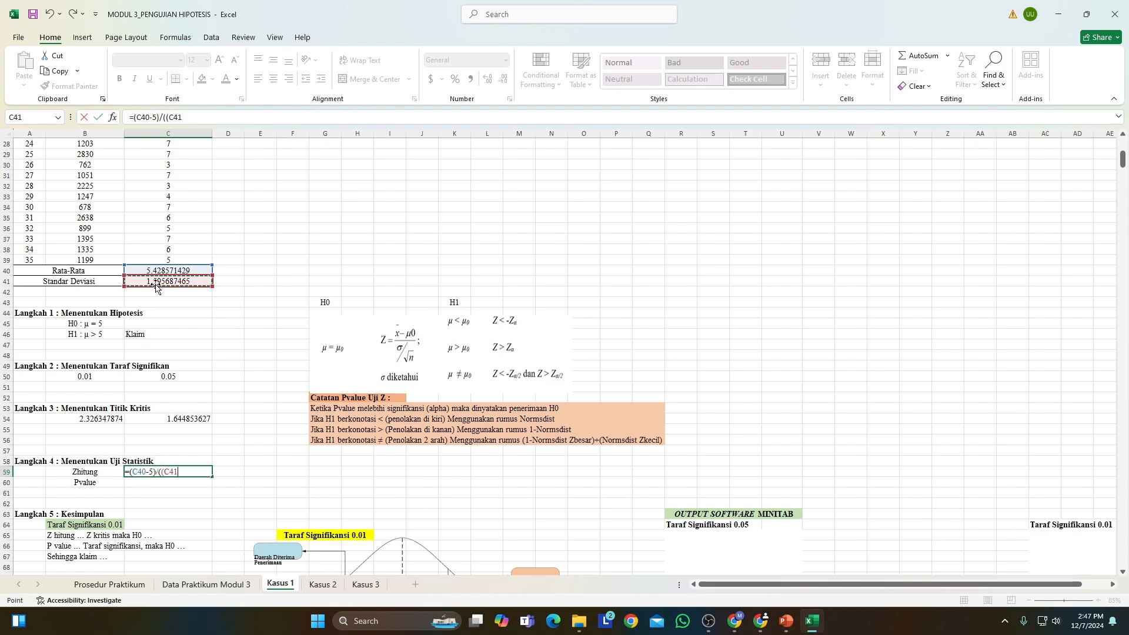
text(/()
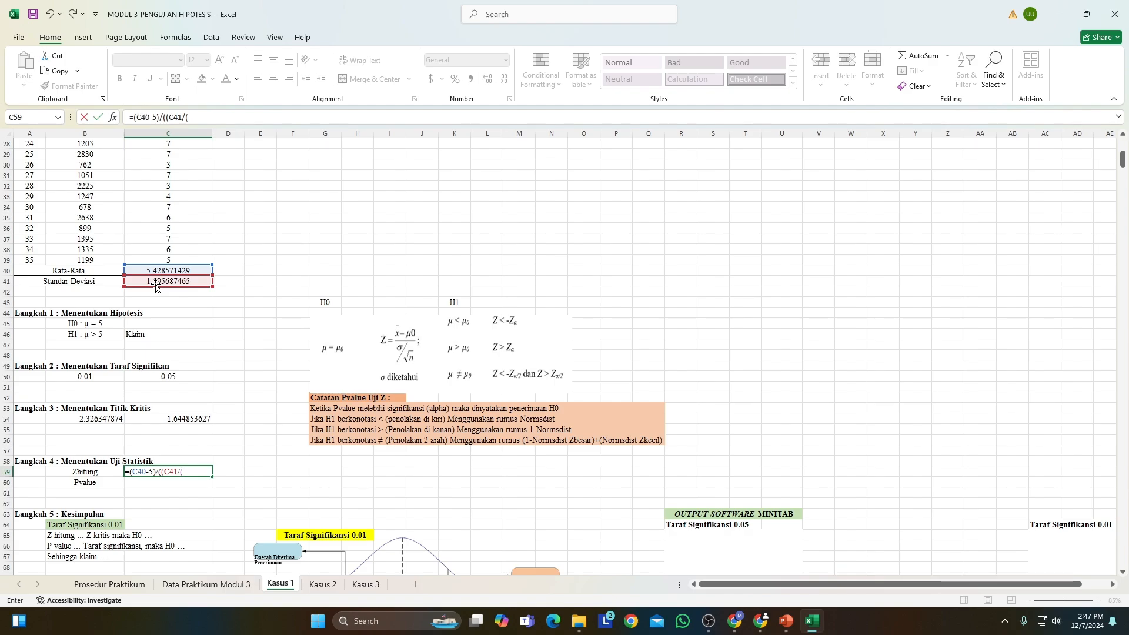
text(sq)
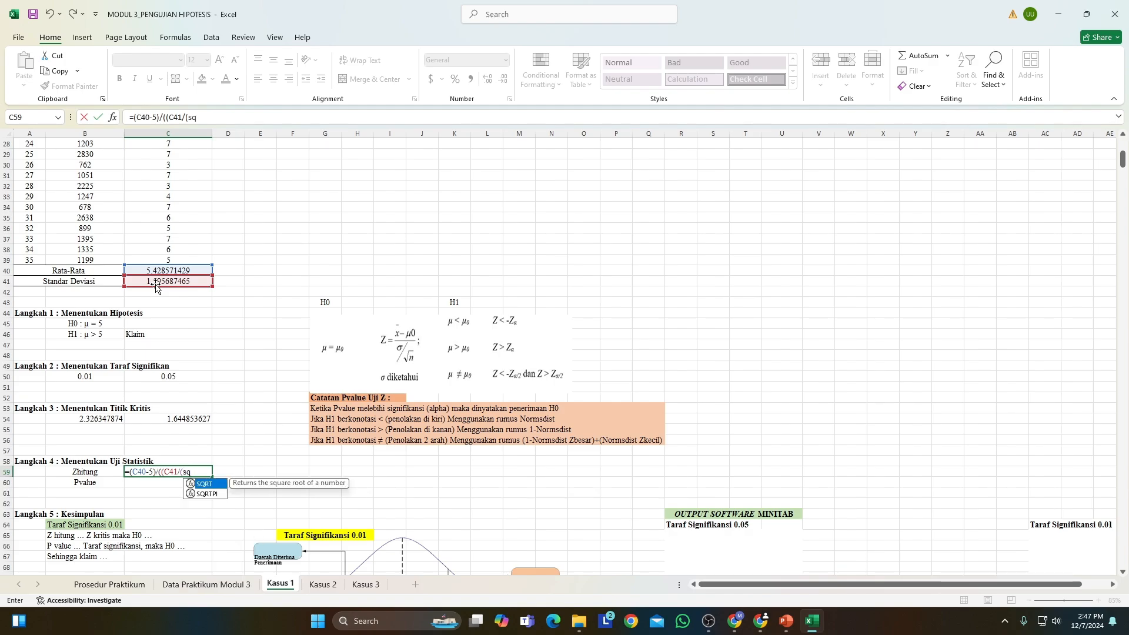
click(204, 485)
double_click(204, 485)
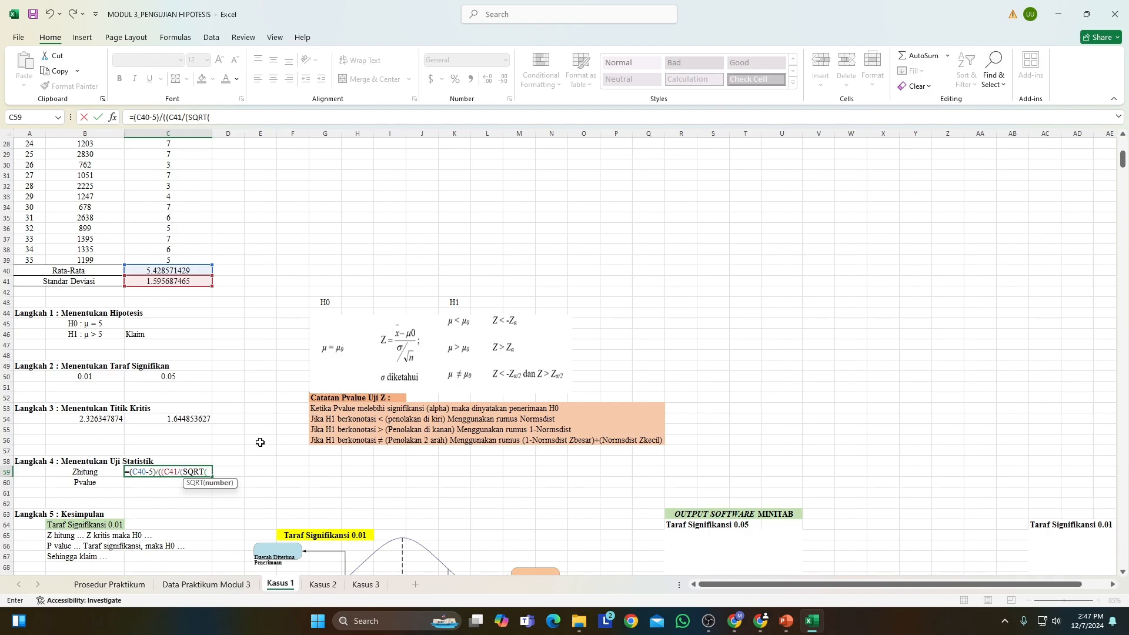
click(25, 259)
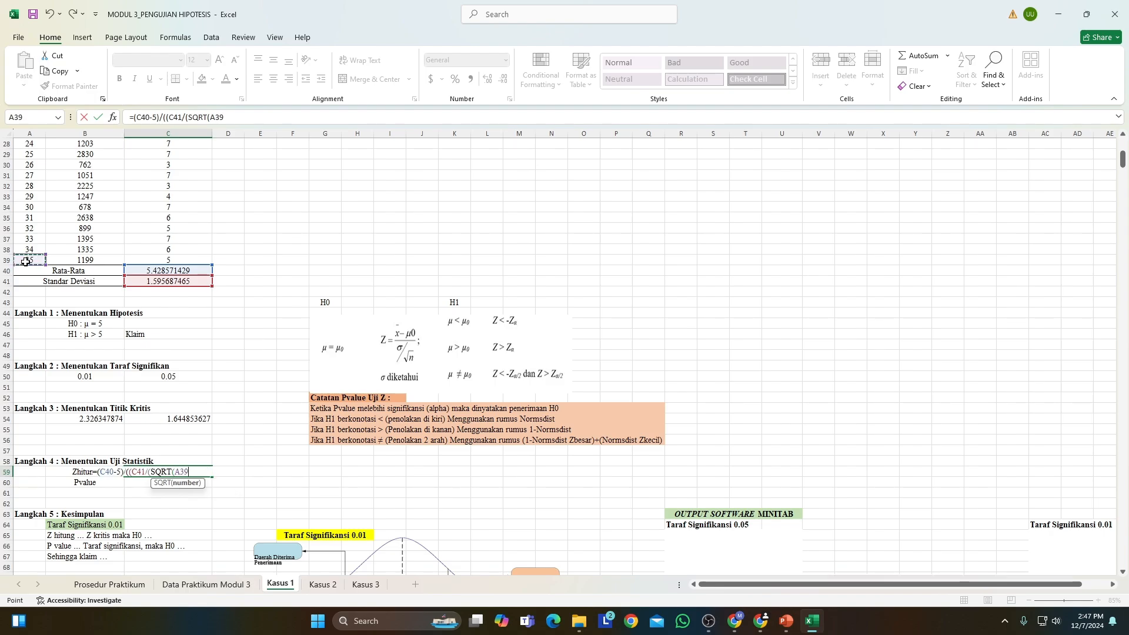
text())
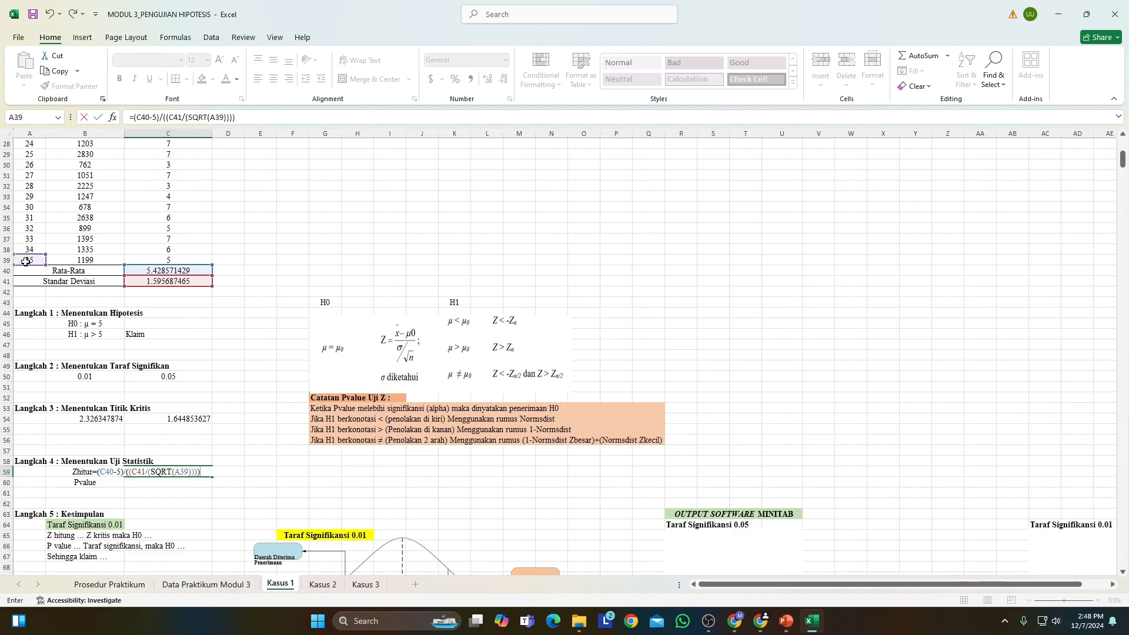
key(Return)
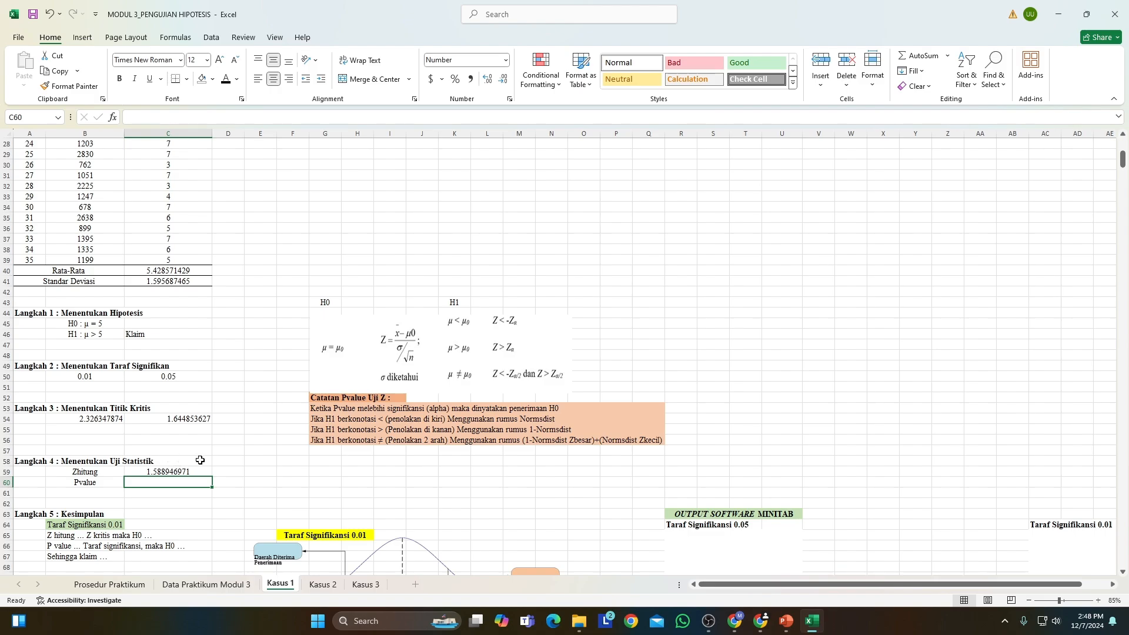
Calculate Pvalue in C60 with the right-tailed formula =1-NORMSDIST(C59).
scroll(244, 470, down, 2)
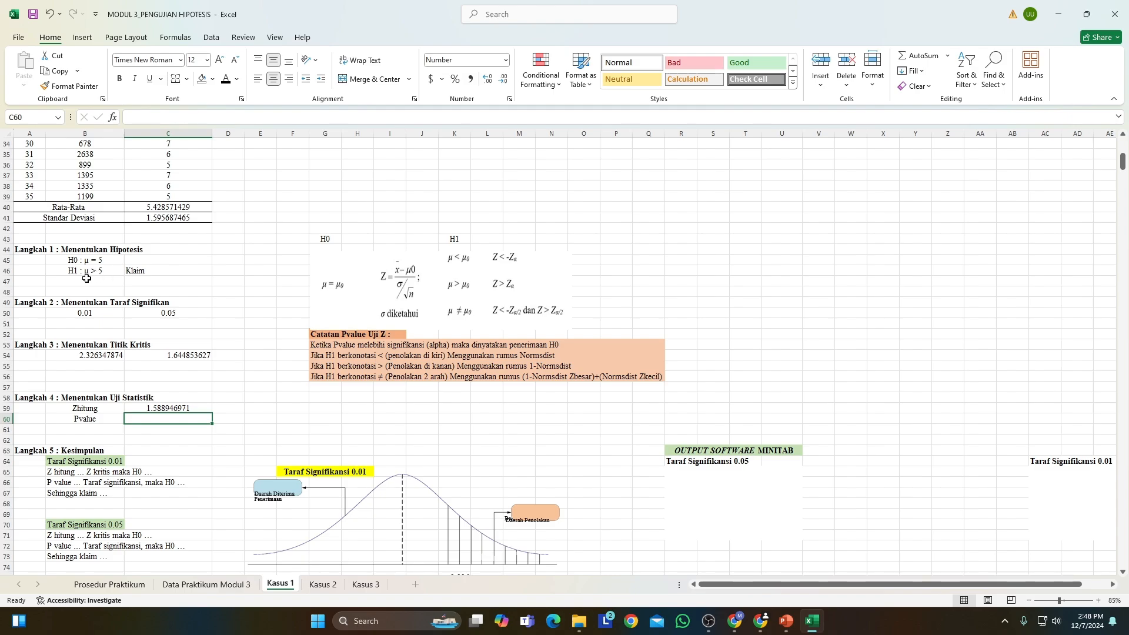
click(317, 366)
drag(316, 367, 598, 365)
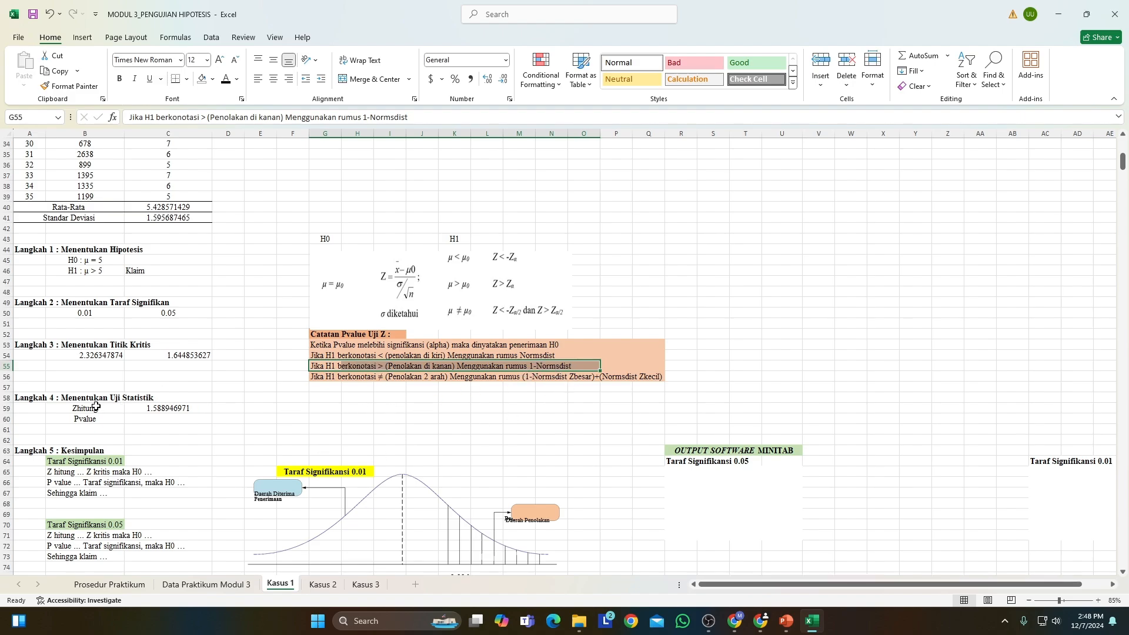
click(165, 421)
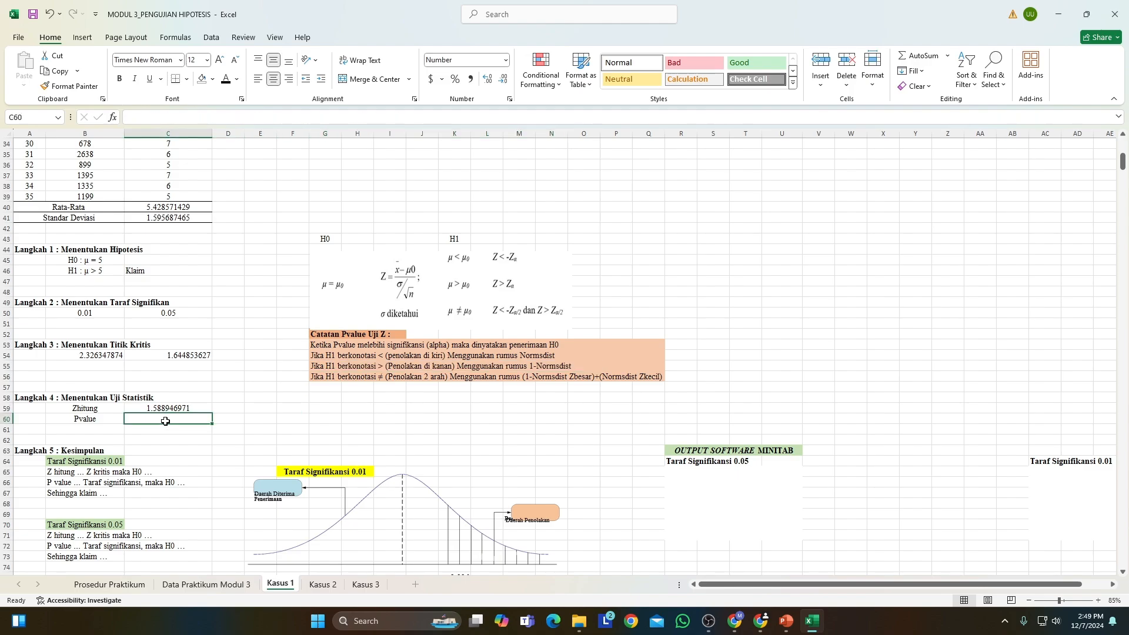
text(=1-)
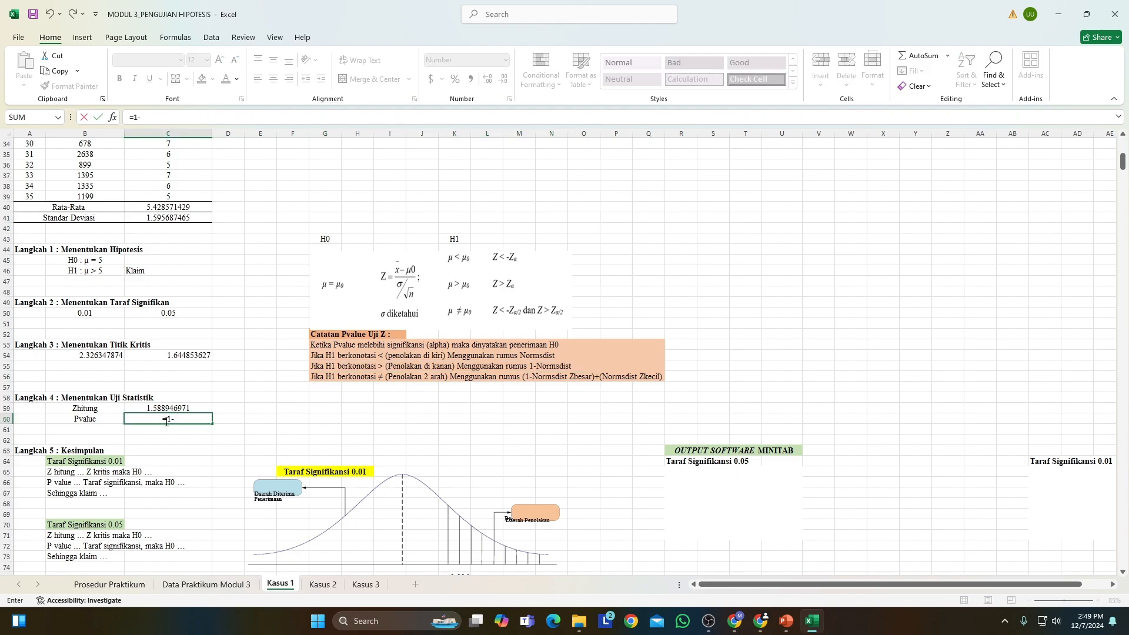
text(norms)
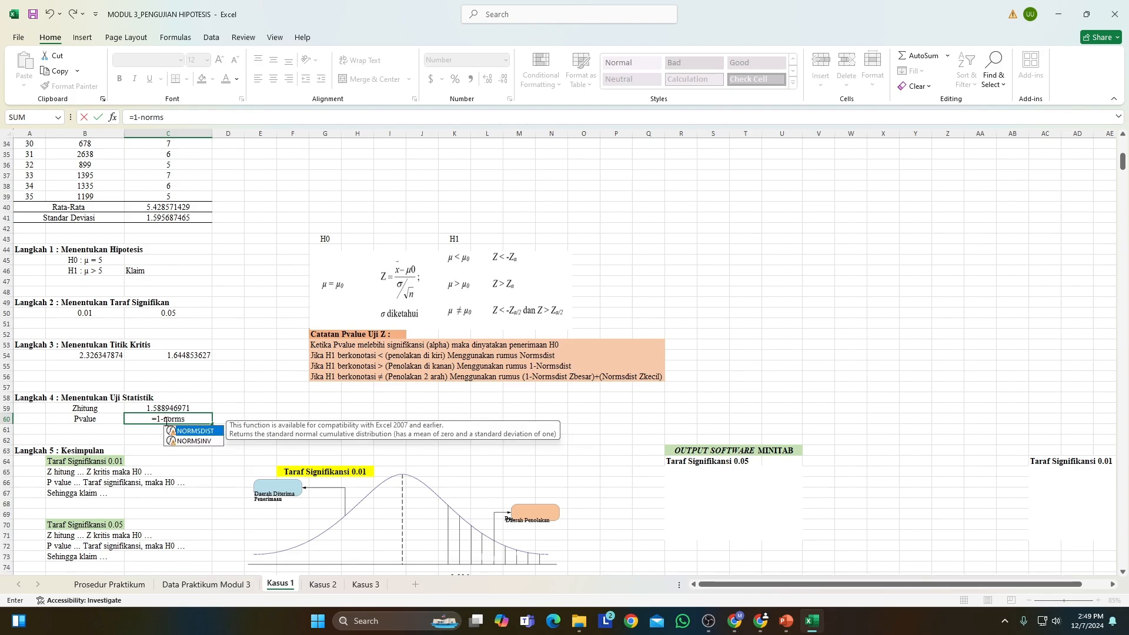
double_click(198, 435)
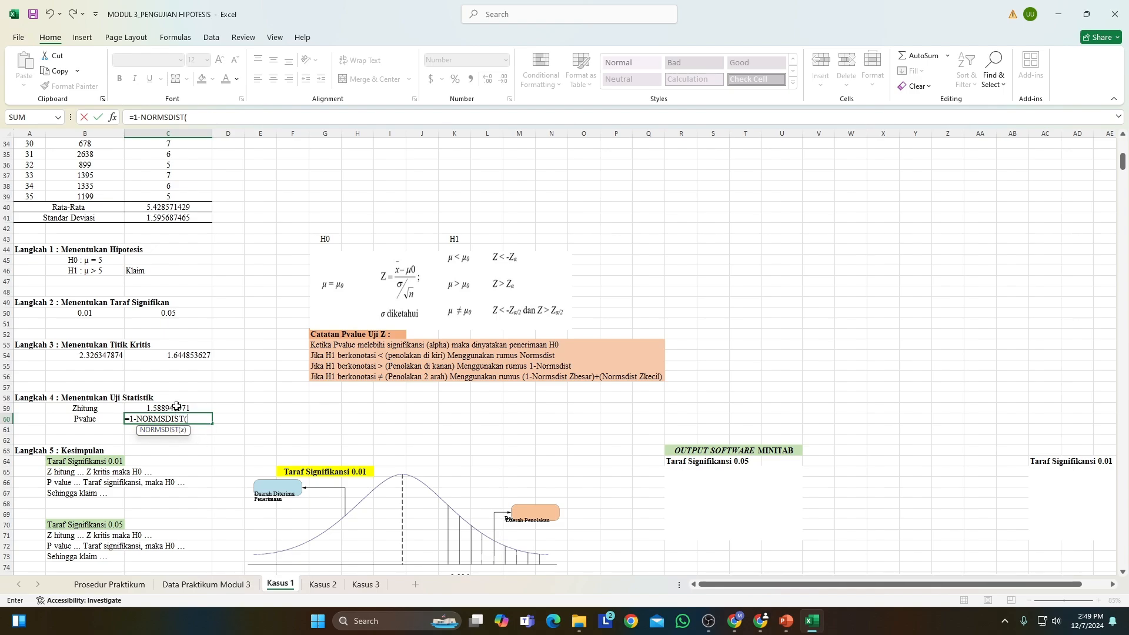
click(176, 408)
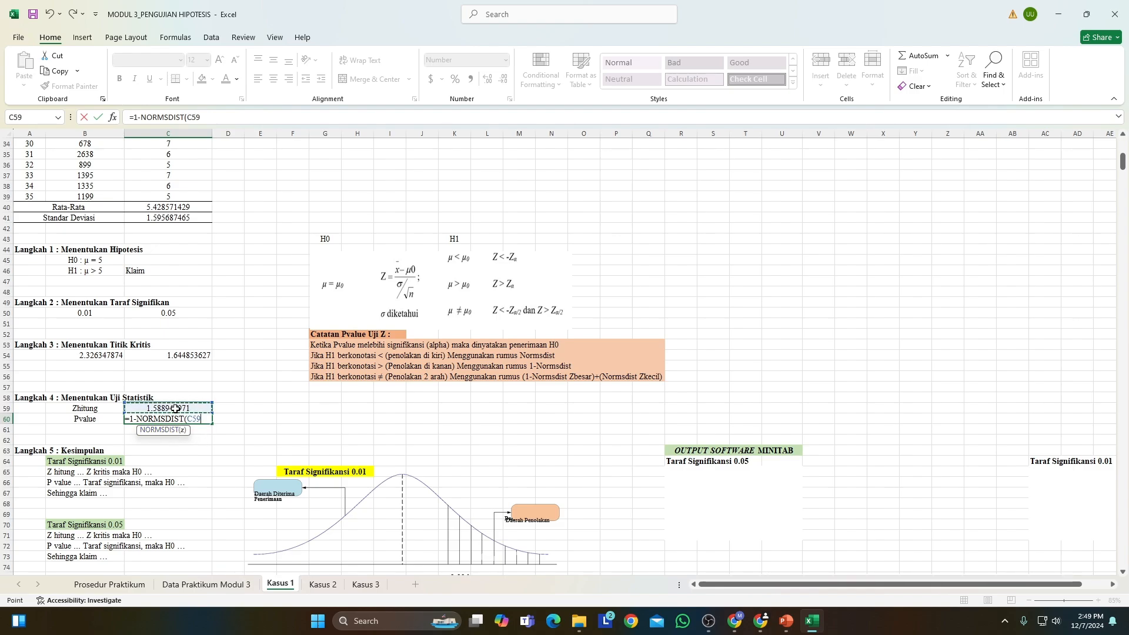
text())
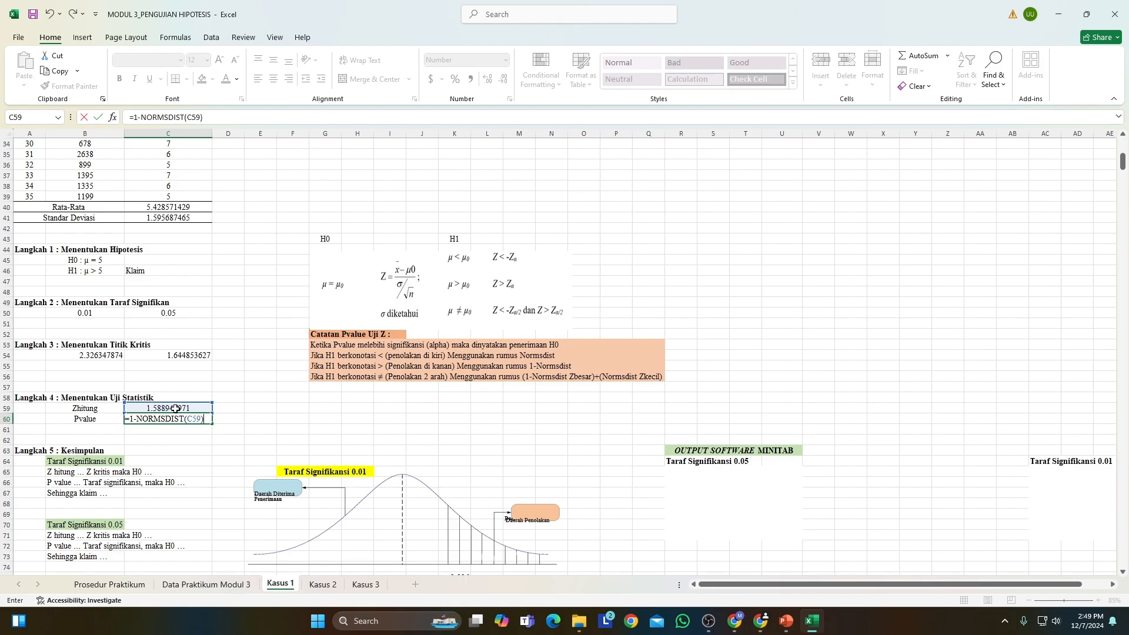
key(Return)
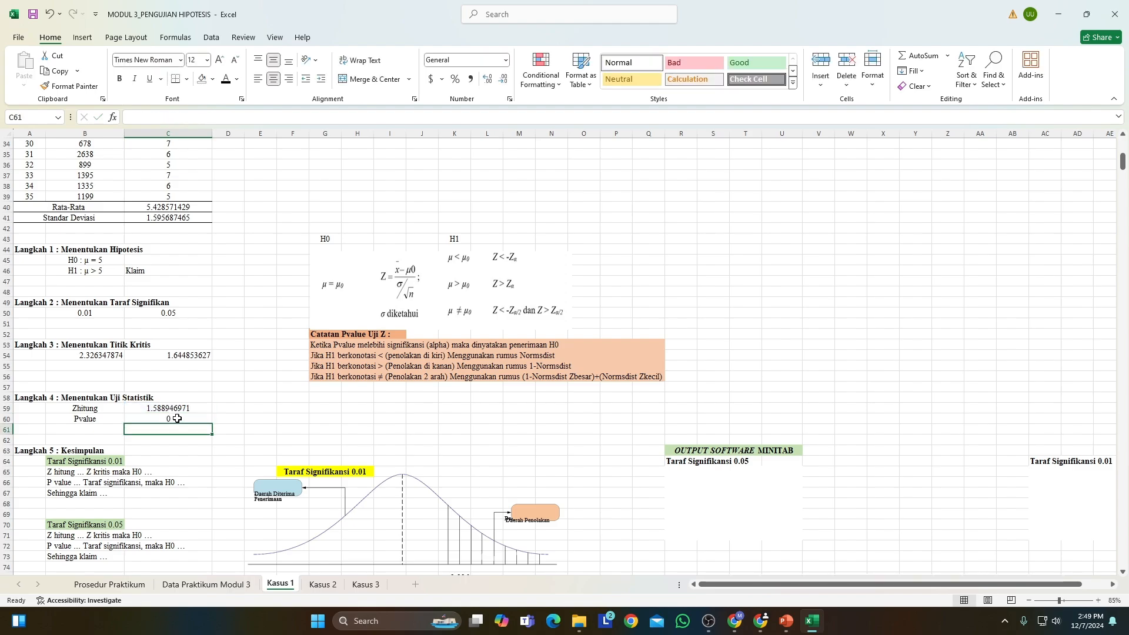
Format the Pvalue in C60 to show three decimal places.
click(177, 418)
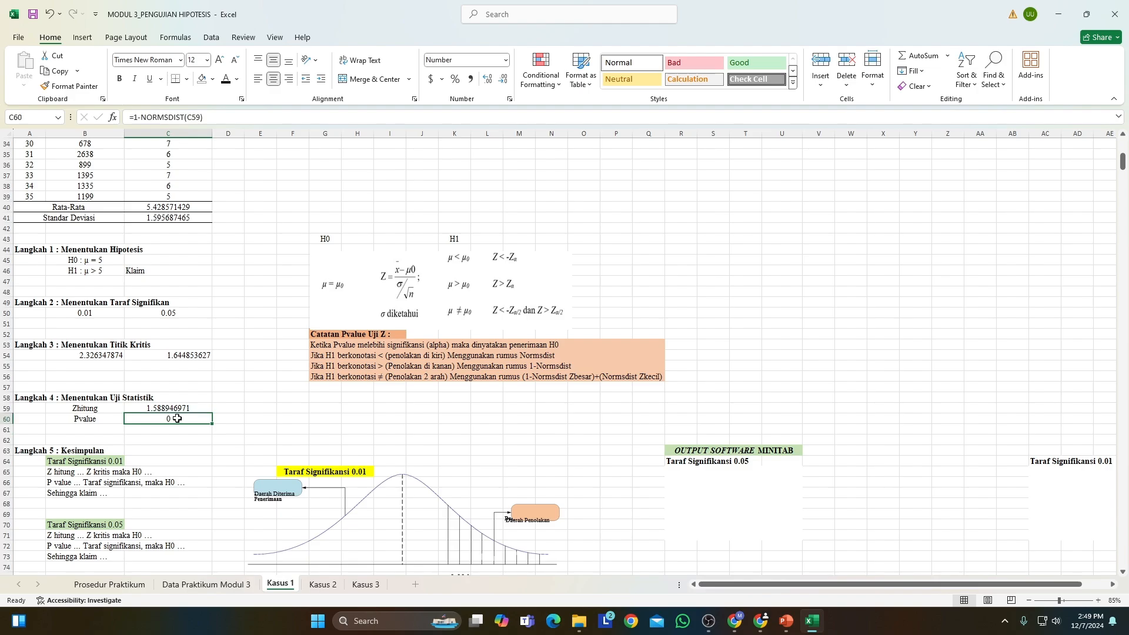
click(486, 80)
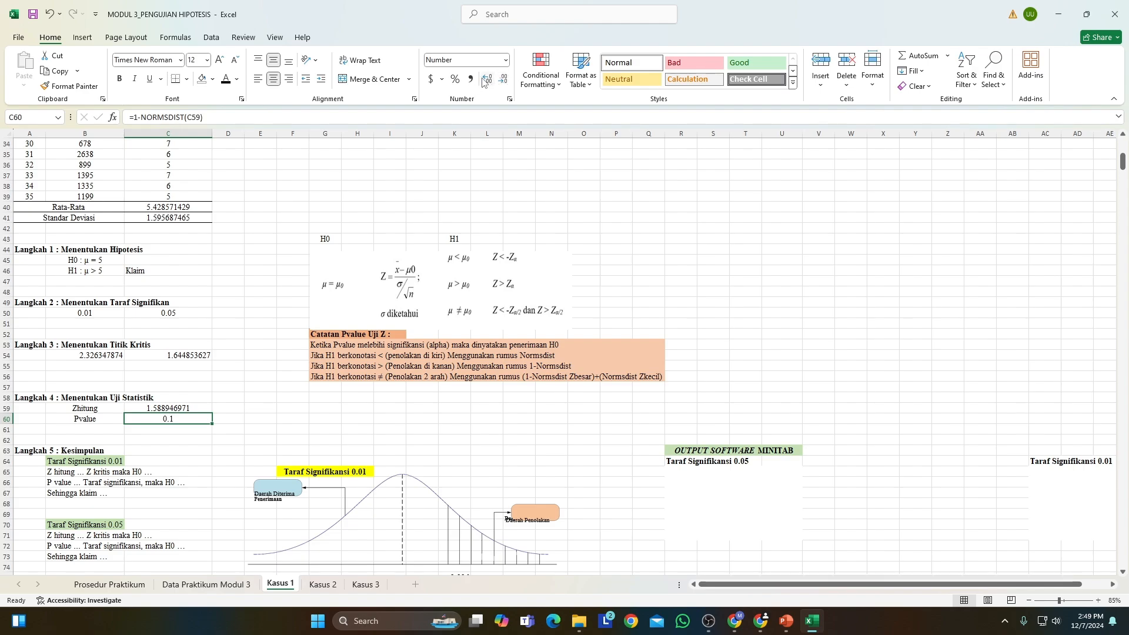
click(485, 80)
click(485, 80)
click(484, 80)
click(484, 80)
click(484, 80)
click(504, 80)
click(505, 81)
click(504, 81)
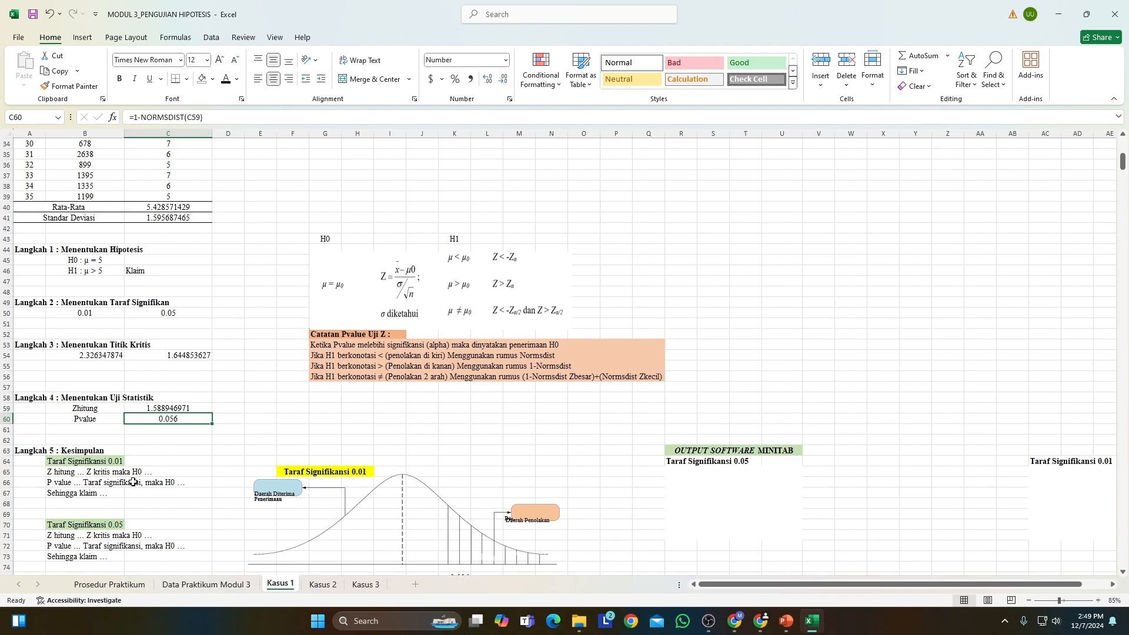
Enter the Zhitung value as 1.589 in J75, beneath the Taraf Signifikansi 0.01 curve and beside its critical value.
scroll(158, 464, down, 1)
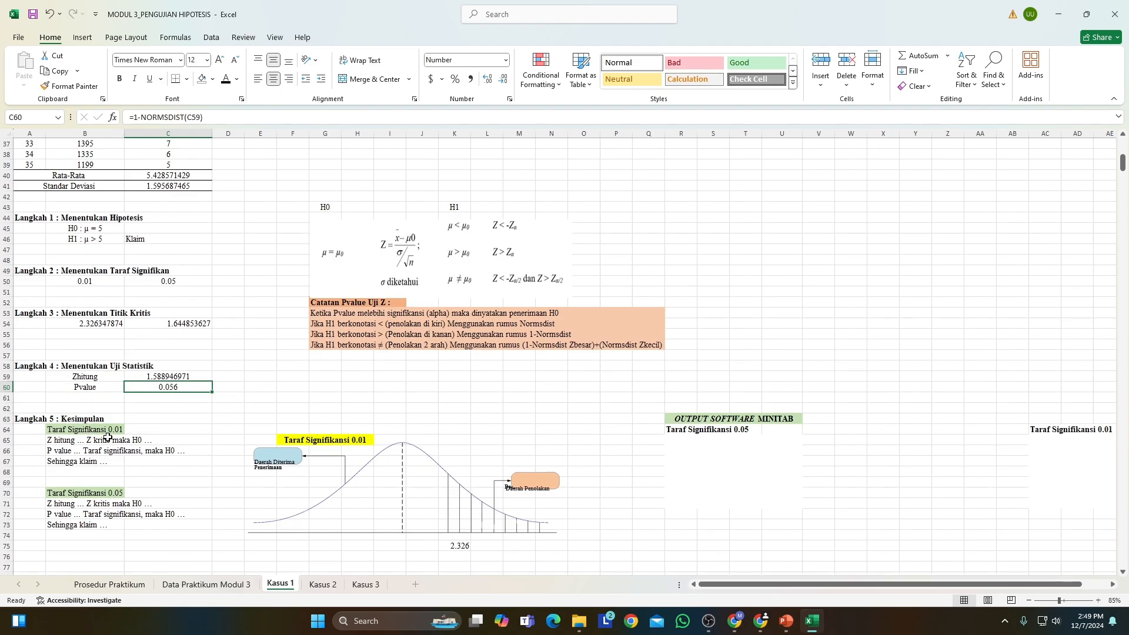
scroll(106, 435, down, 2)
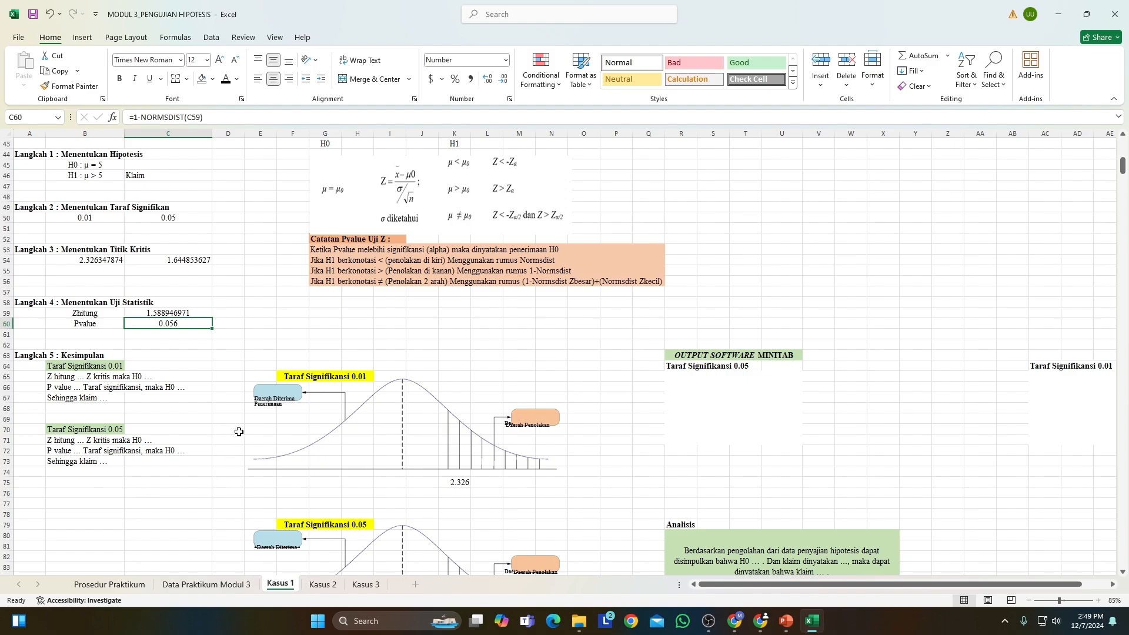
scroll(193, 350, down, 1)
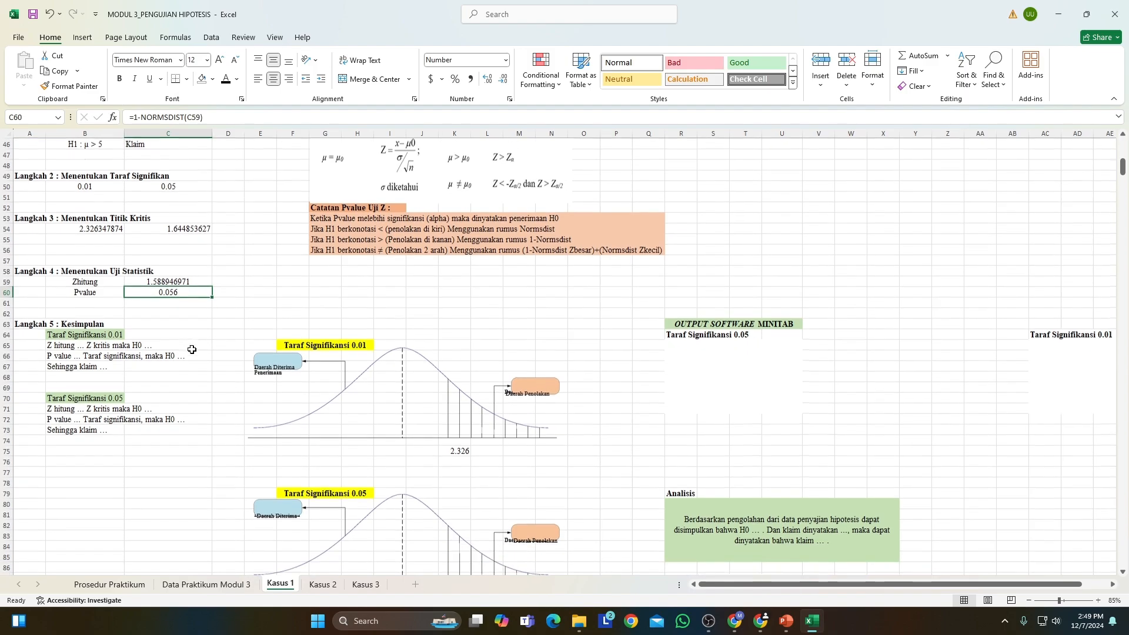
scroll(361, 402, down, 2)
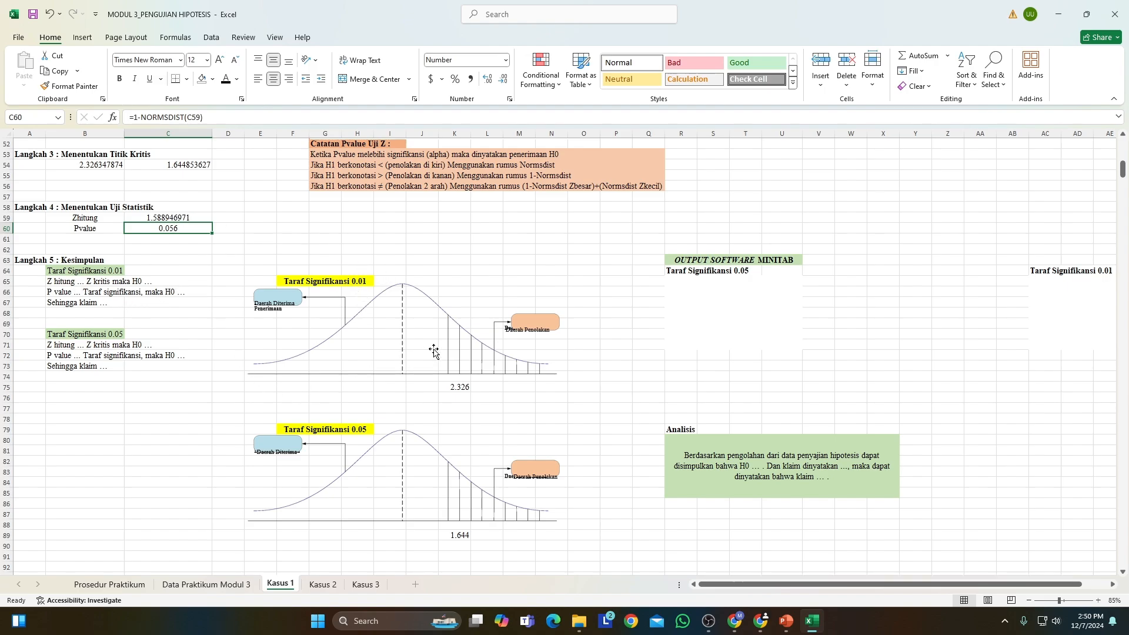
scroll(194, 180, up, 1)
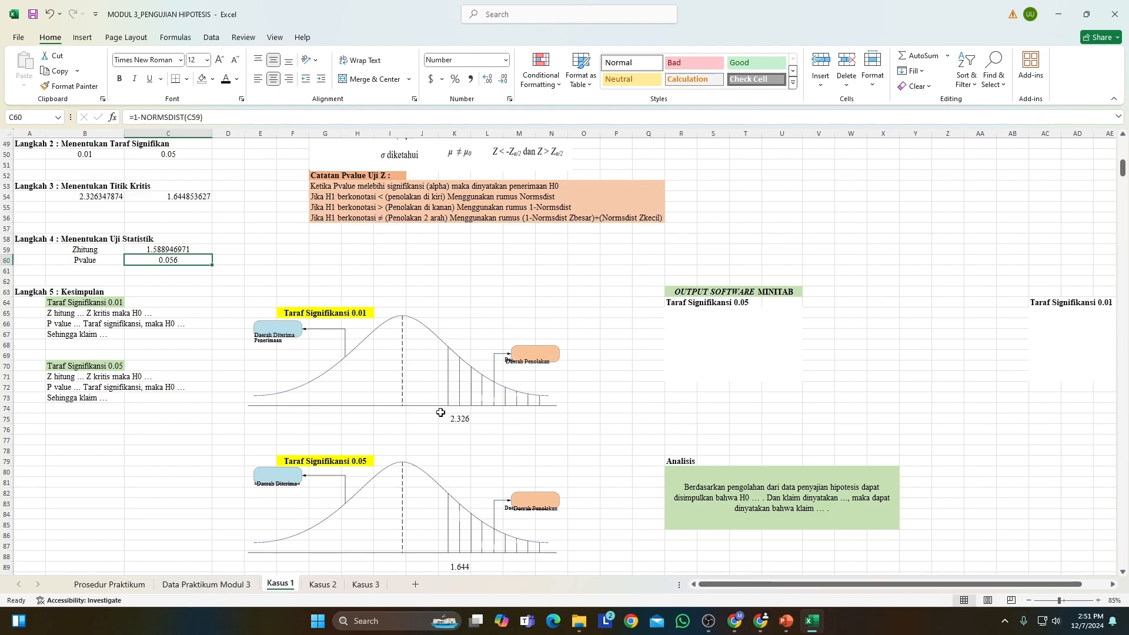
click(163, 250)
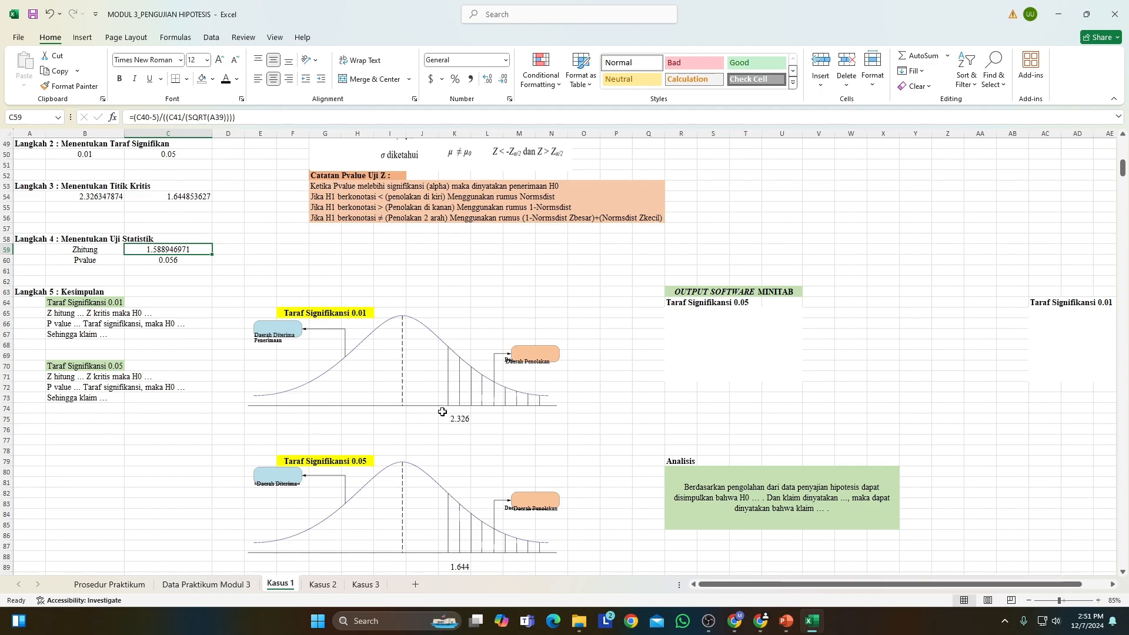
click(415, 418)
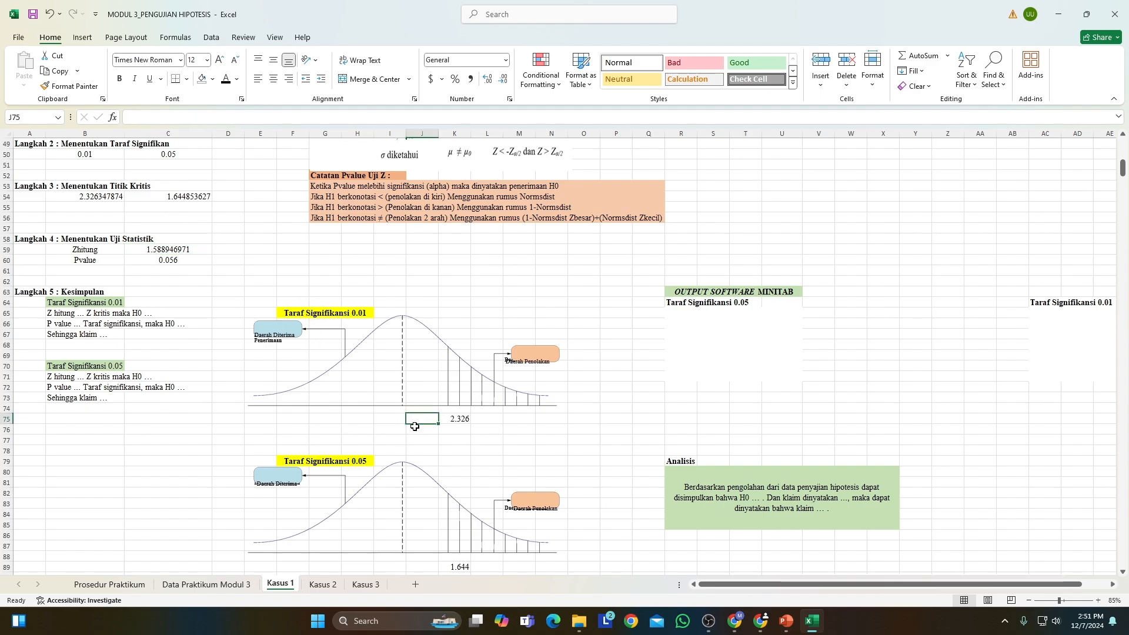
text(1)
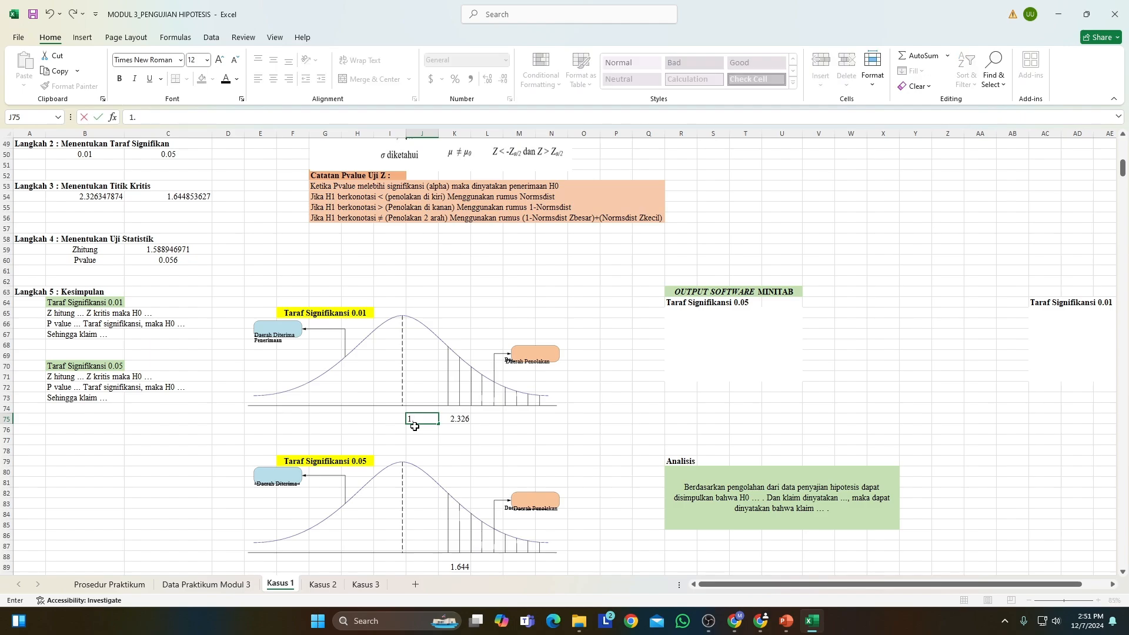
text(.588)
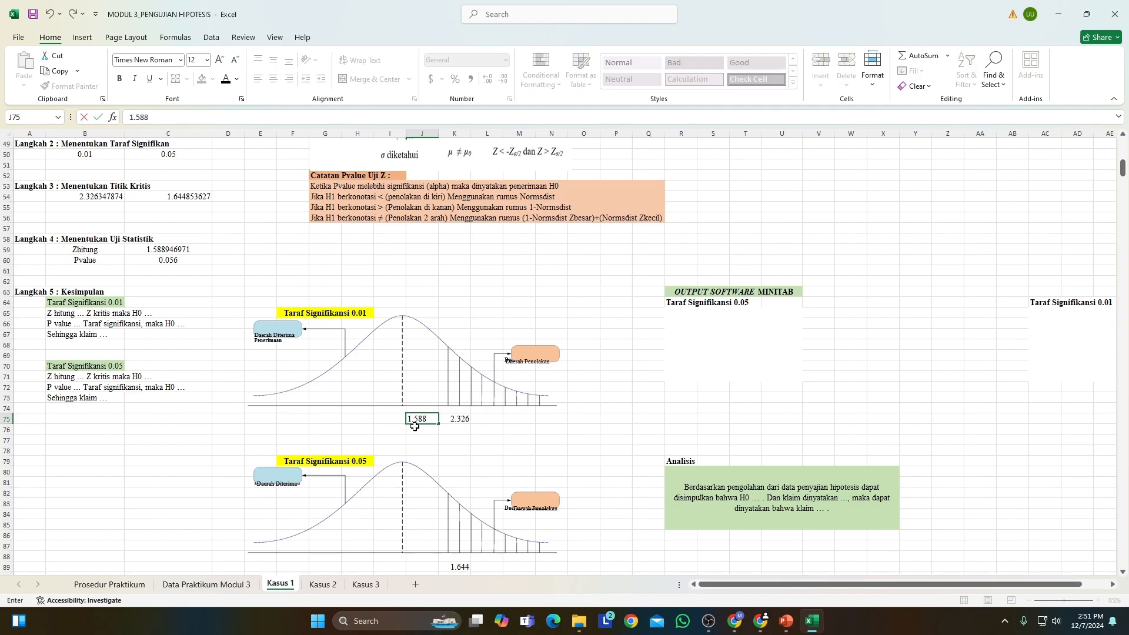
text(9)
click(360, 420)
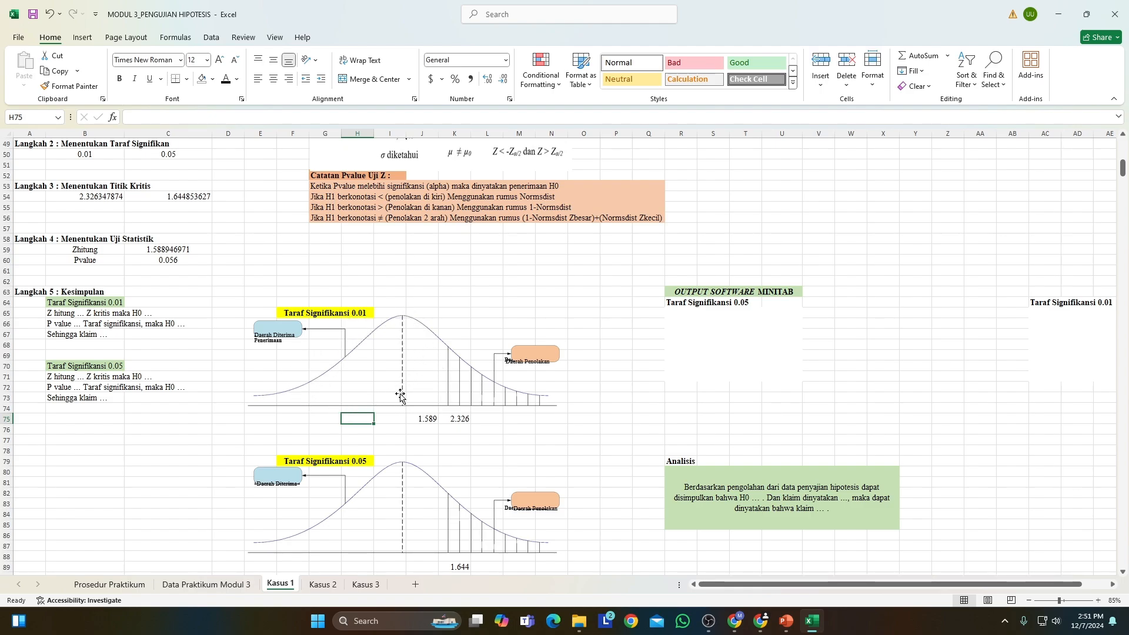
Complete the 0.01 conclusion in B65 as "Z hitung < Z kritis maka H0 Diterima".
click(76, 312)
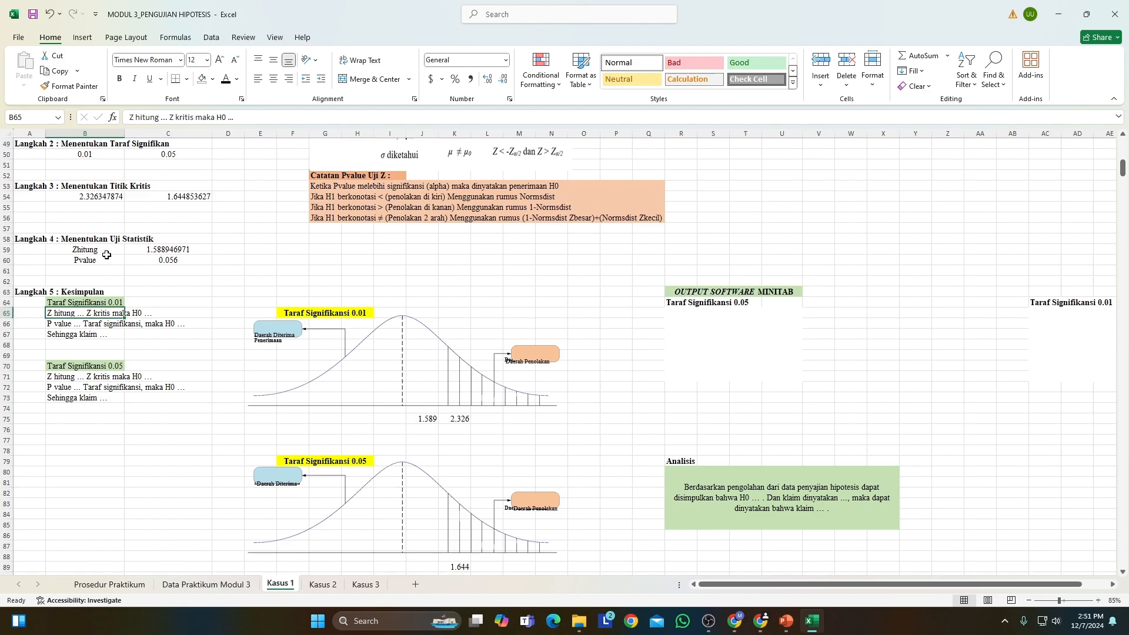
click(165, 116)
double_click(164, 117)
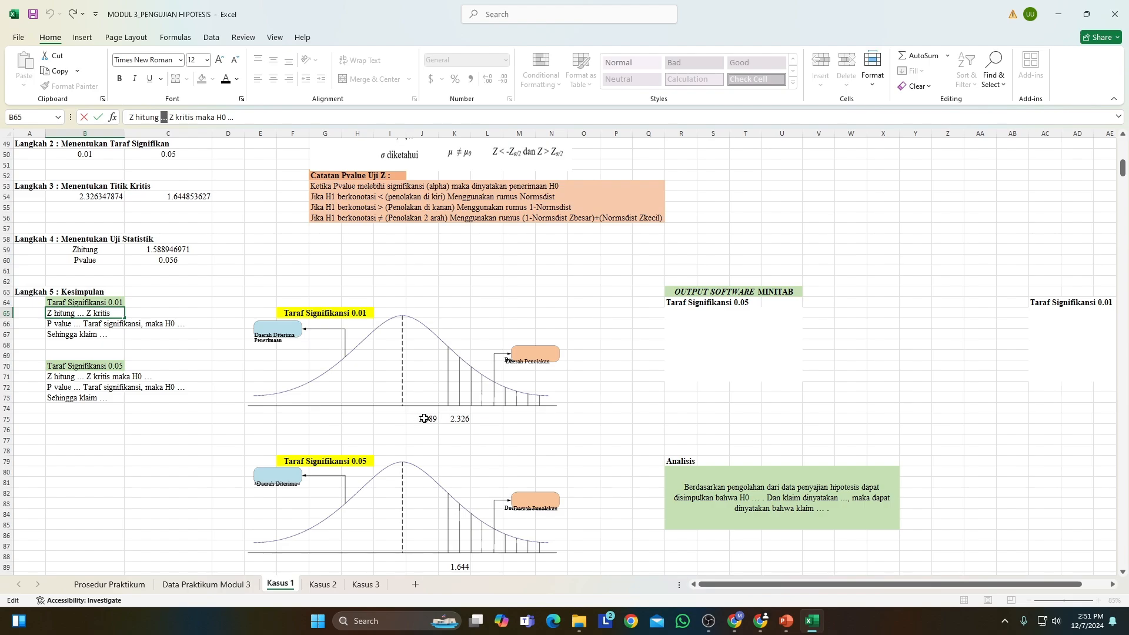
text(<)
double_click(228, 117)
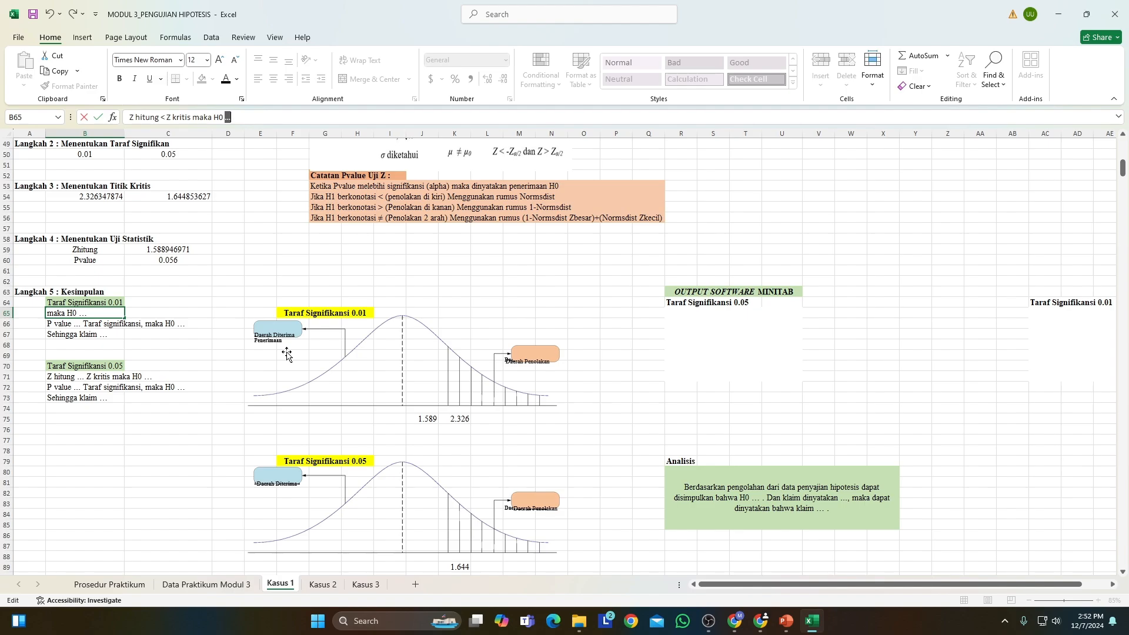
text(Diterima)
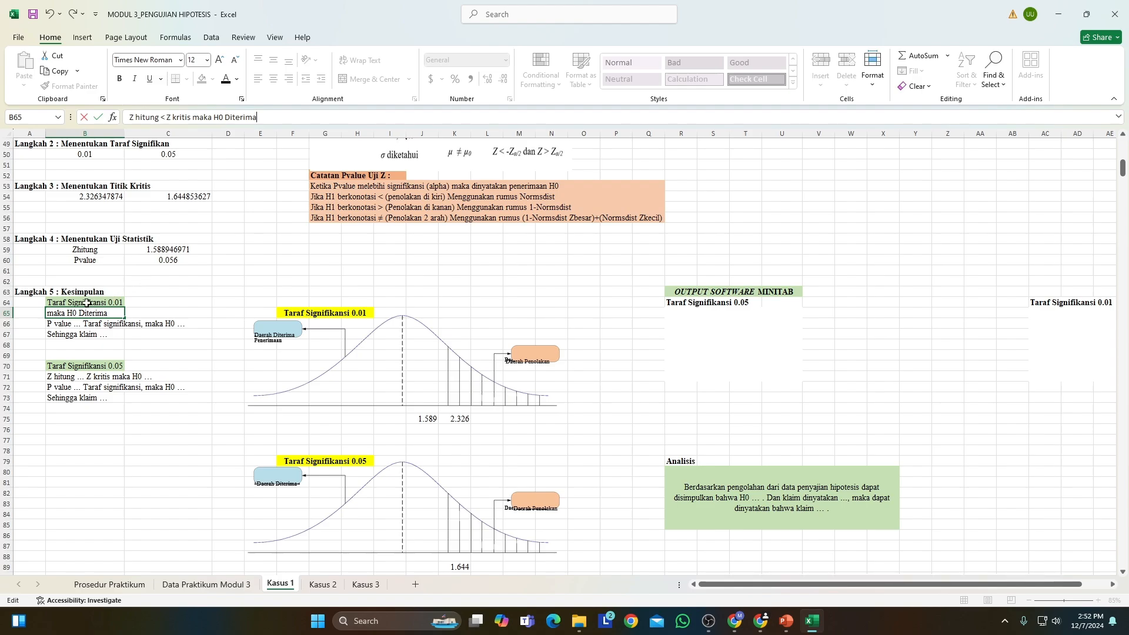
Complete the 0.01 conclusion in B66 as "P value > Taraf signifikansi, maka H0 Diterima".
click(70, 321)
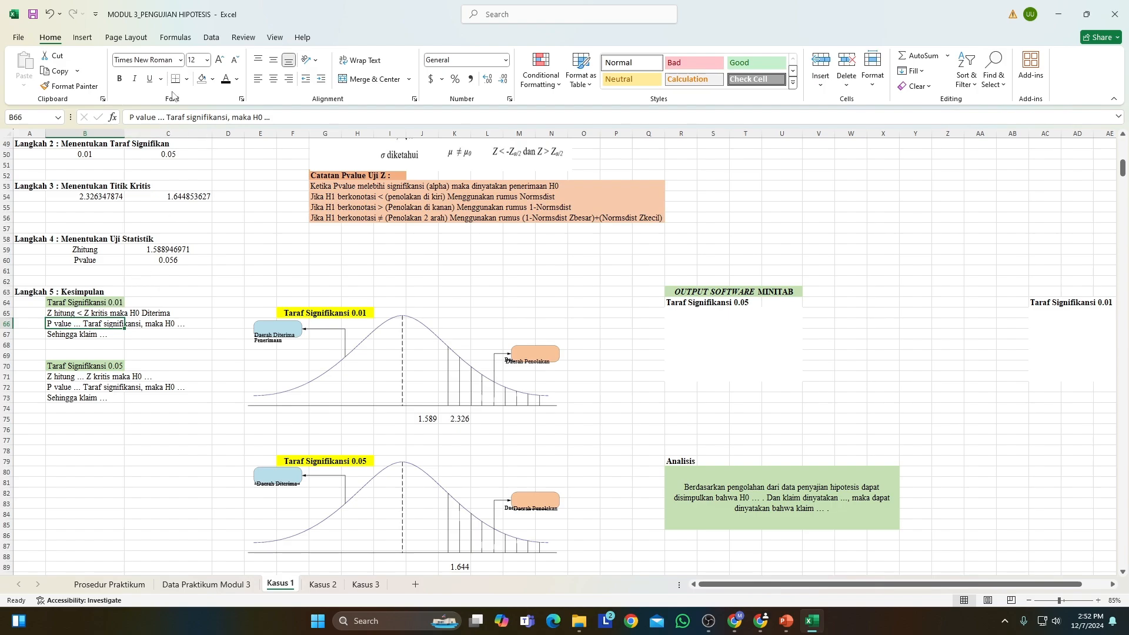
double_click(160, 117)
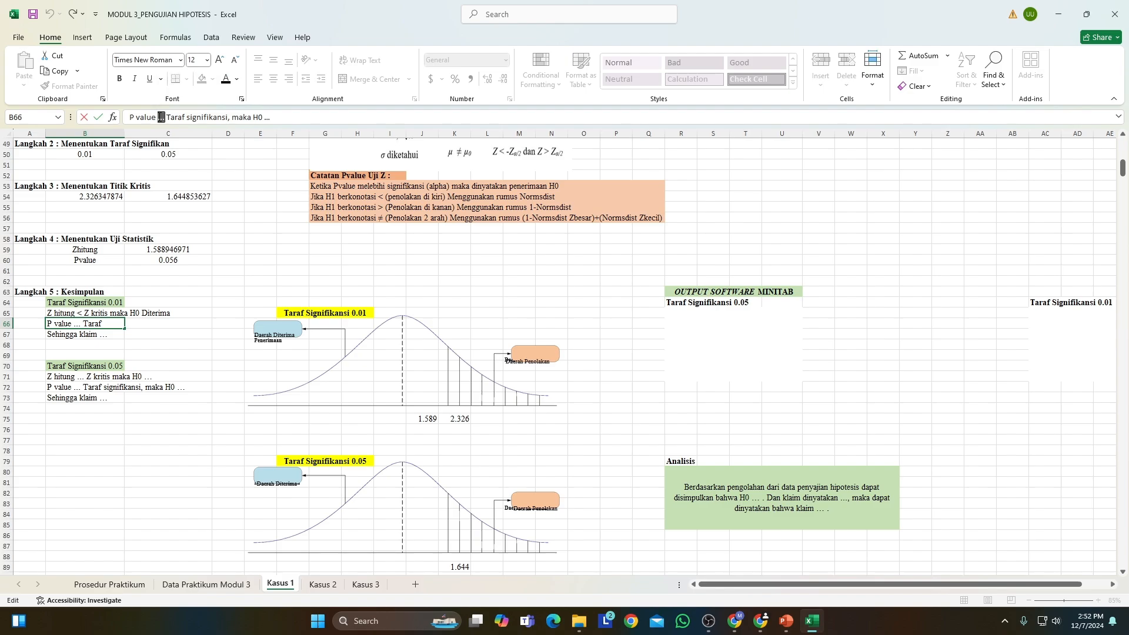
text(>)
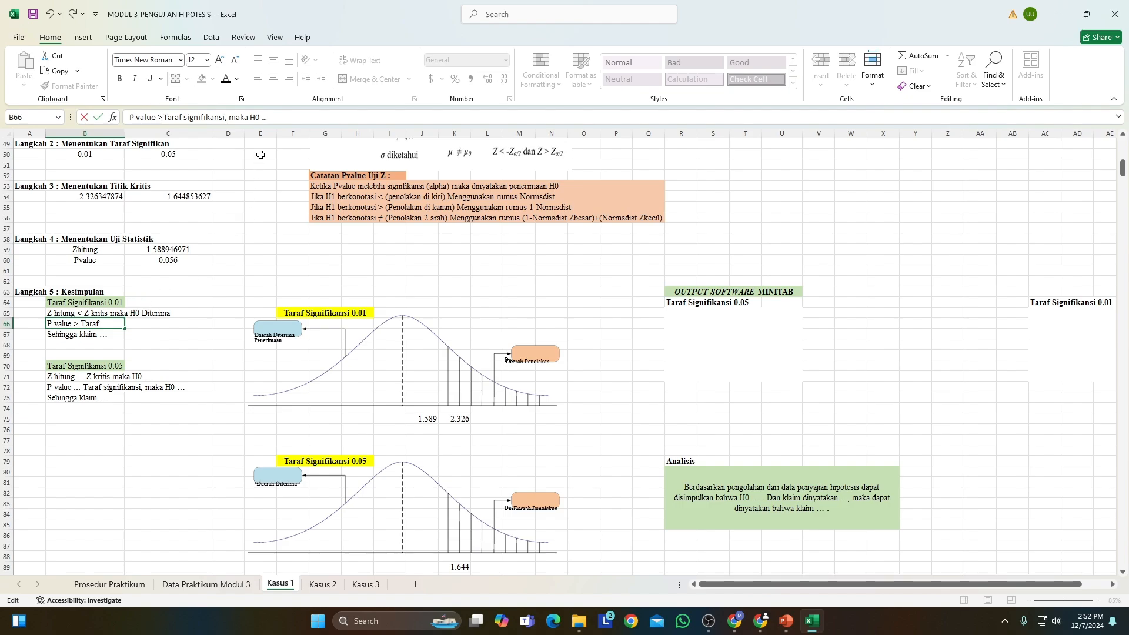
click(266, 117)
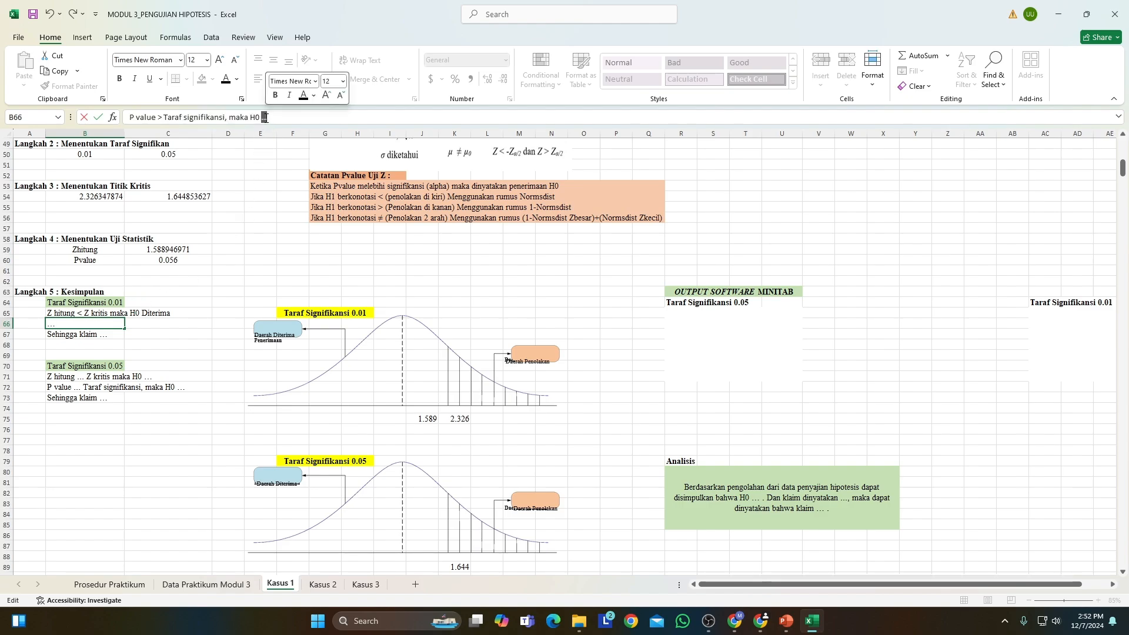
text(D)
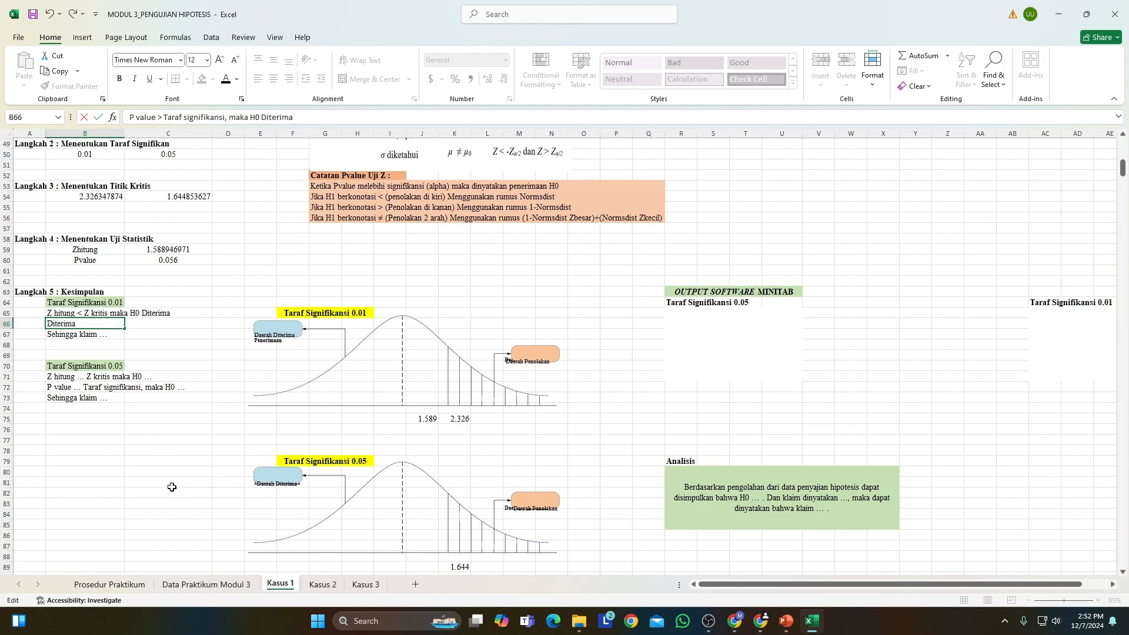
text(iterima)
click(169, 458)
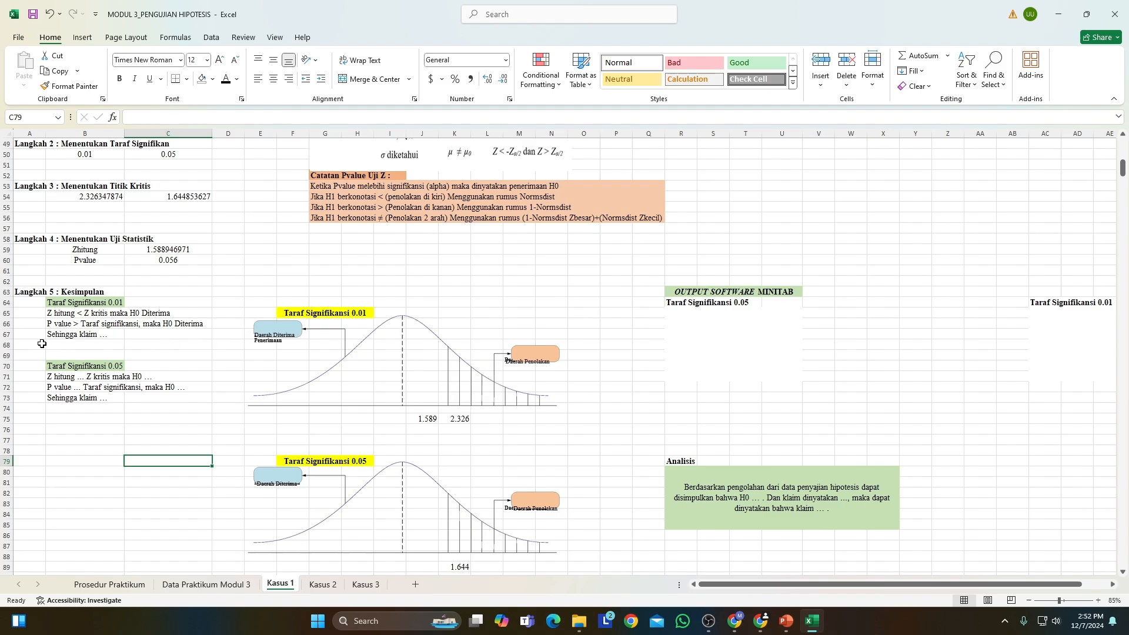
Complete the 0.01 claim conclusion in B67 as "Sehingga klaim Ditolak".
click(102, 335)
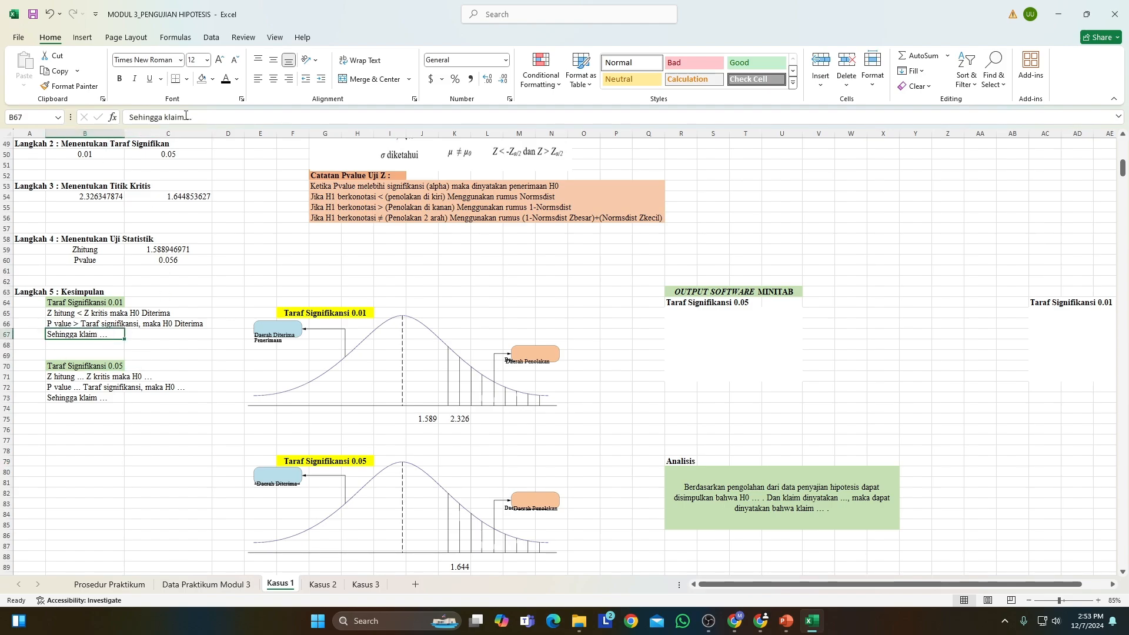
scroll(194, 253, up, 1)
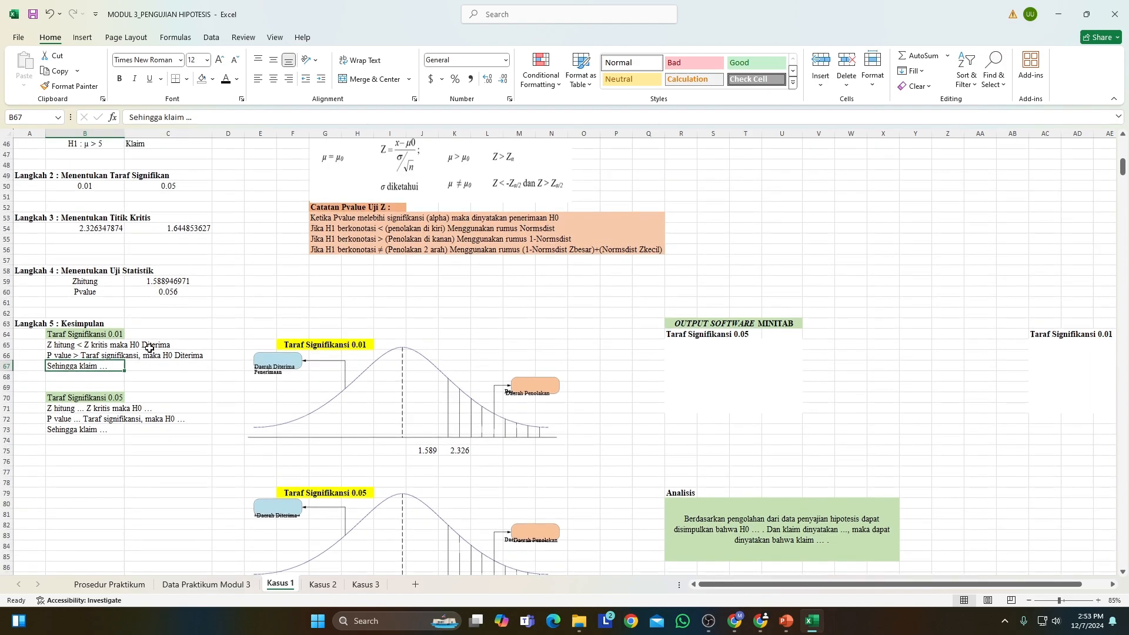
scroll(161, 338, up, 5)
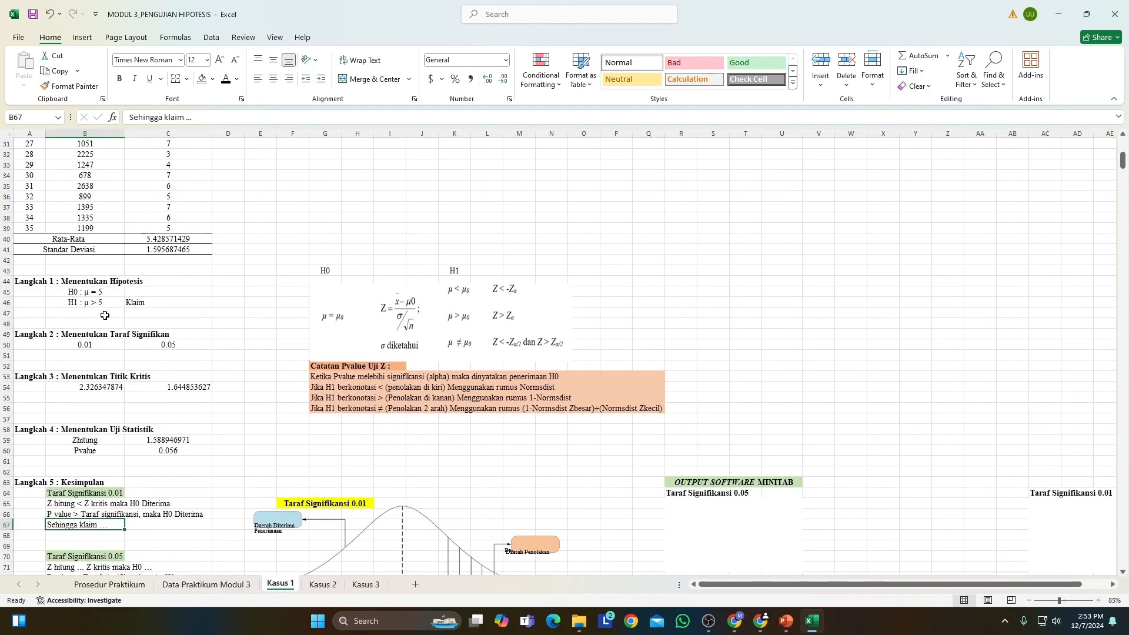
scroll(142, 327, down, 8)
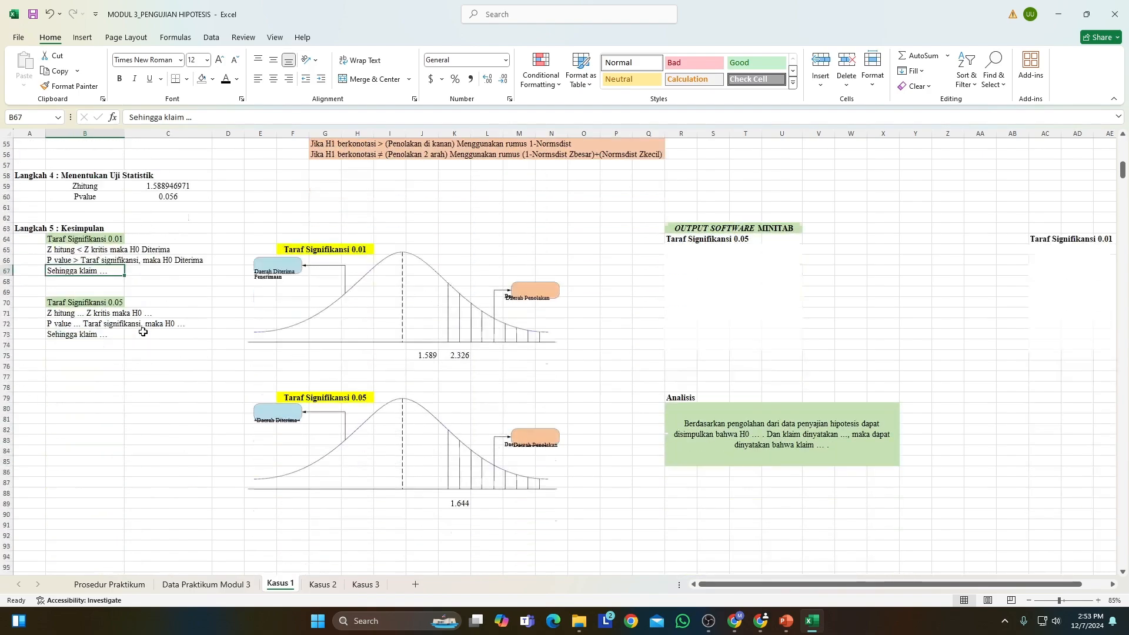
click(190, 117)
double_click(189, 118)
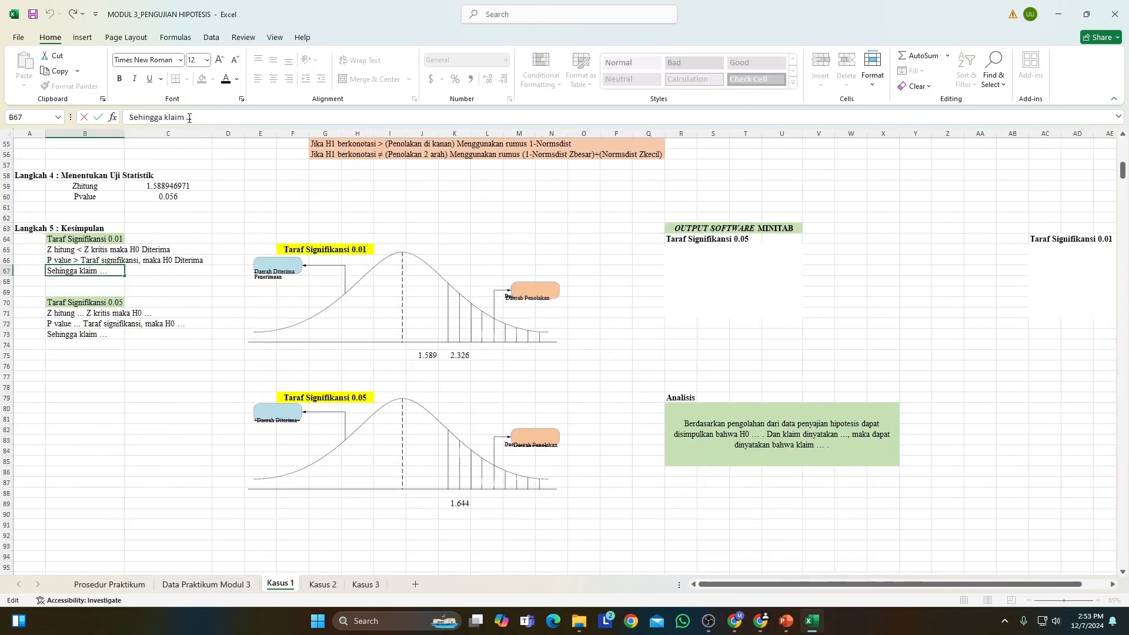
text(Ditolak)
click(158, 293)
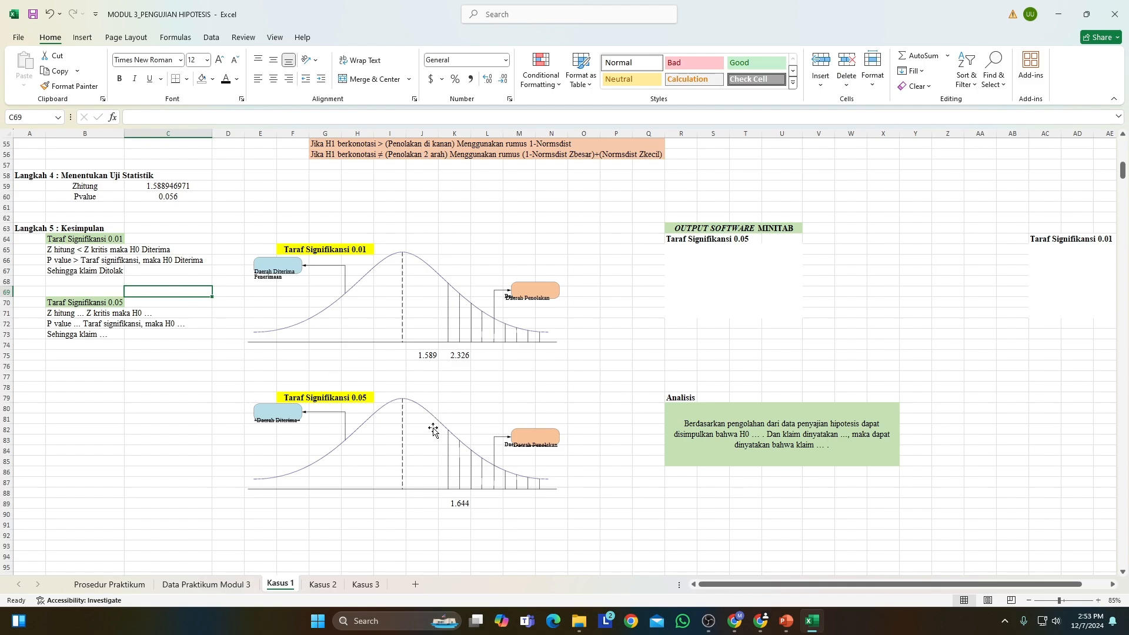
Enter the Zhitung value as 1.589 in J89, beneath the Taraf Signifikansi 0.05 curve and beside its critical value.
click(491, 506)
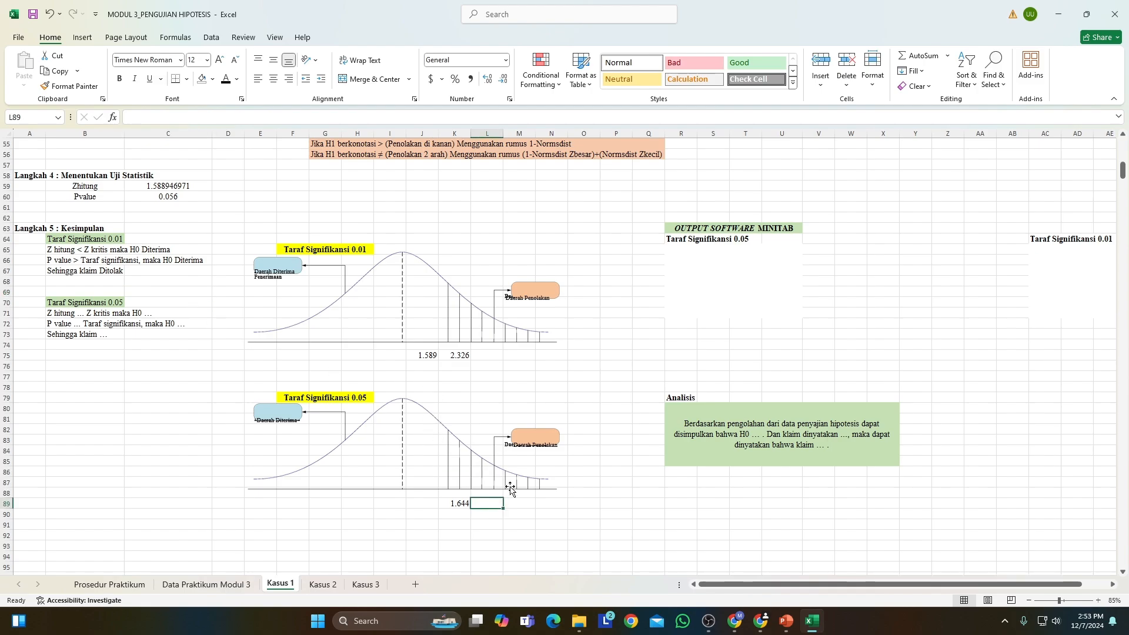
click(424, 502)
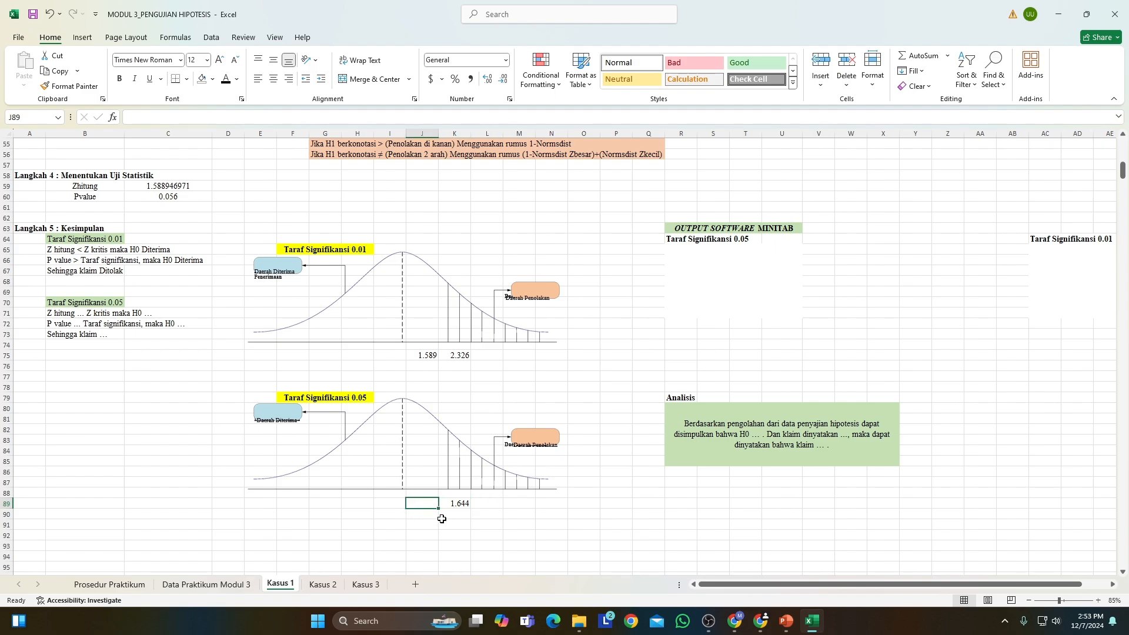
text(1)
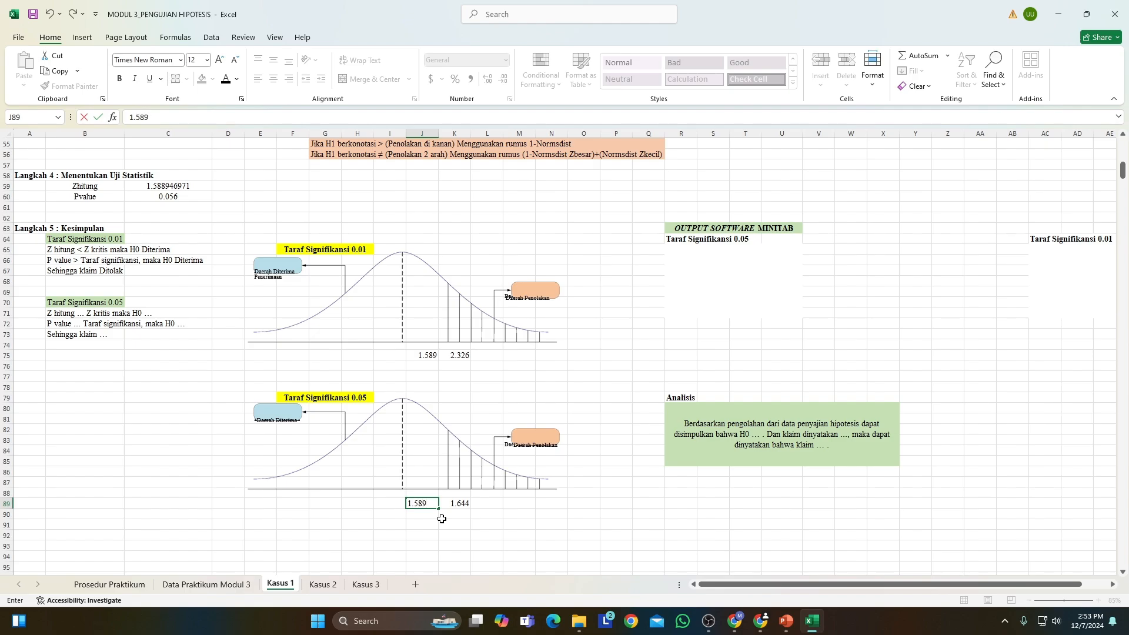
text(.589)
click(457, 546)
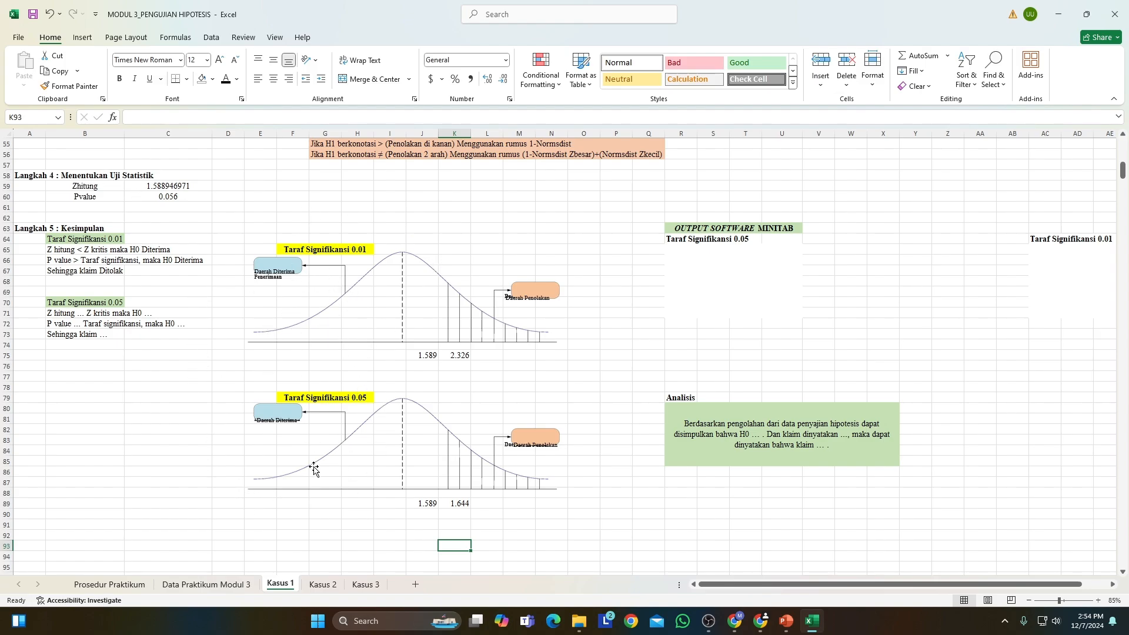
Complete the 0.05 conclusion in B71 as "Z hitung < Z kritis maka H0 Diterima".
click(83, 313)
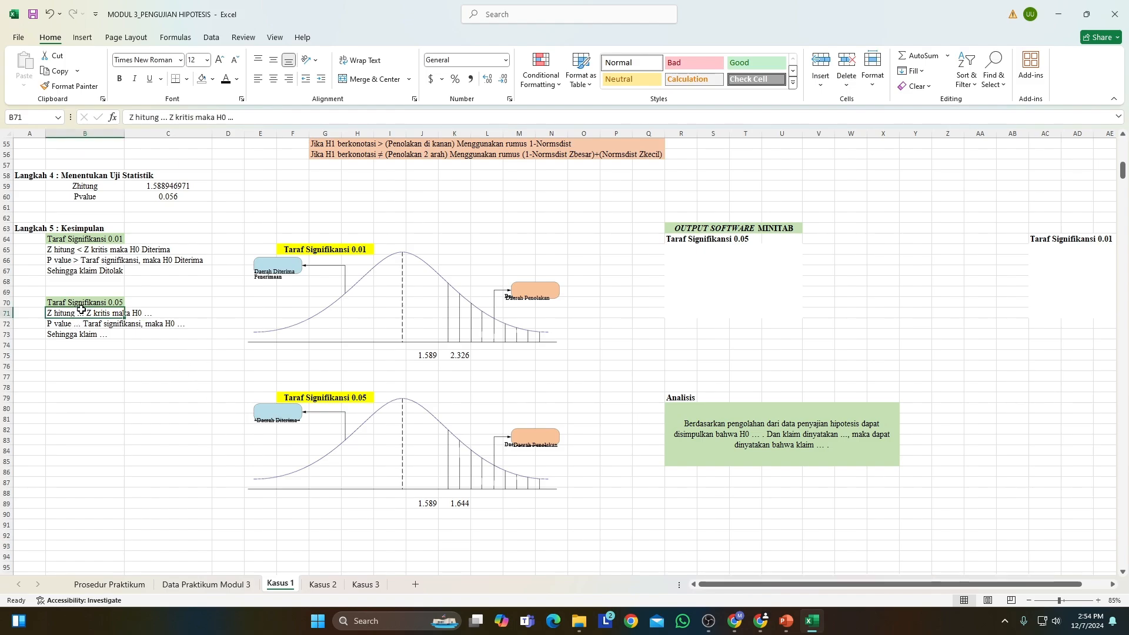
double_click(164, 117)
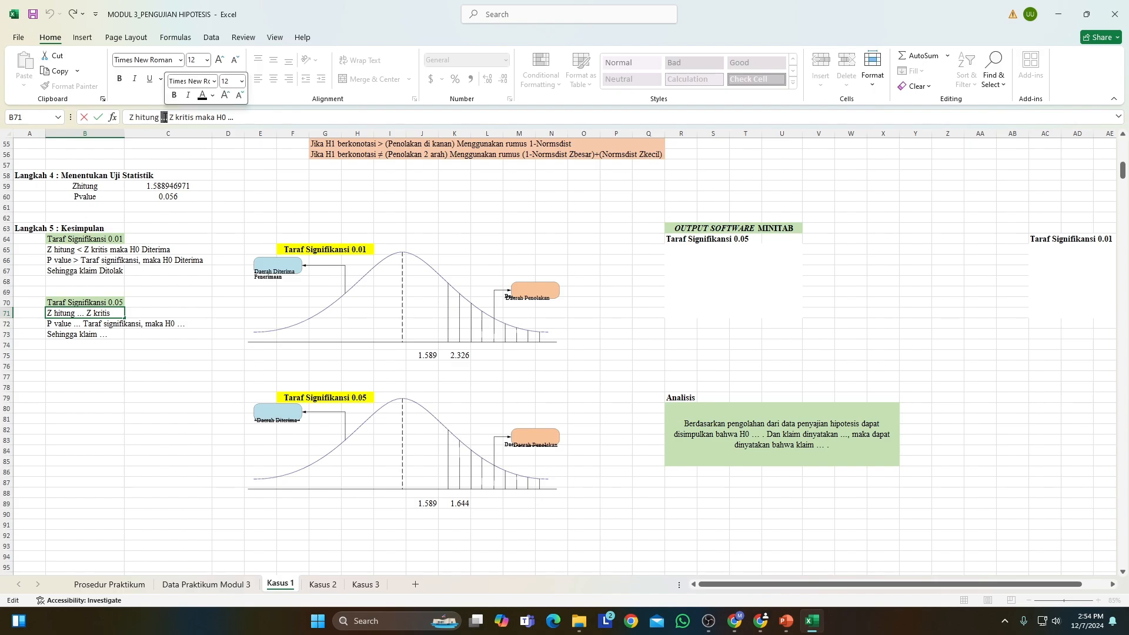
text(<)
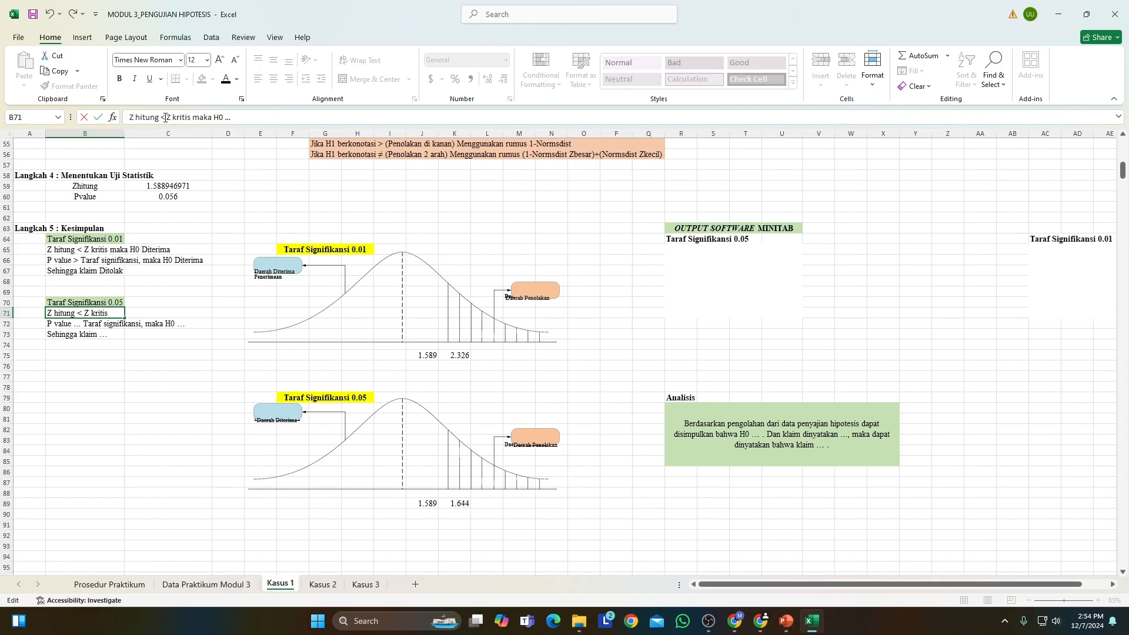
double_click(228, 117)
text(Diterima)
key(Return)
Complete the 0.05 conclusion in B72 as "P value > Taraf signifikansi, maka H0 Diterima".
double_click(160, 117)
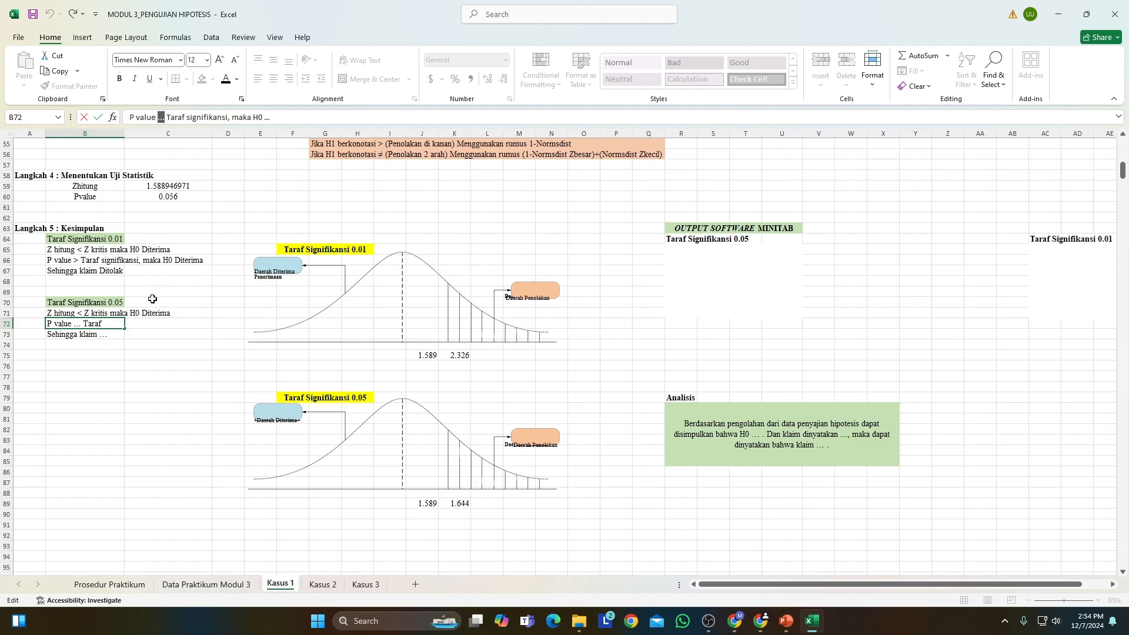
text(>)
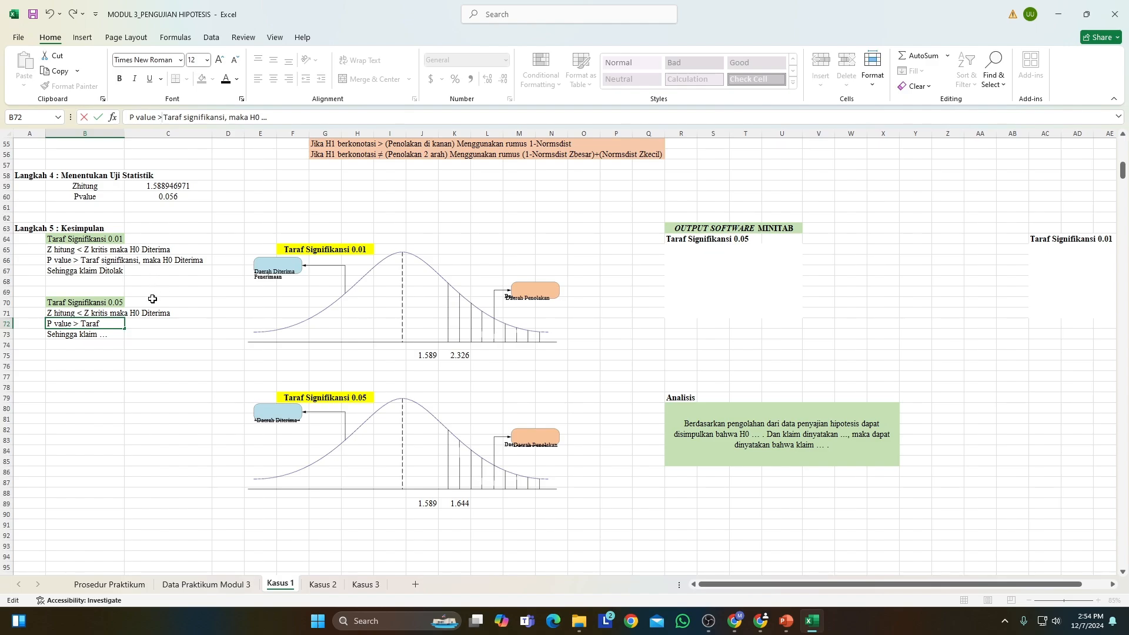
double_click(264, 117)
Complete the 0.05 claim conclusion in B73 as "Sehingga klaim Ditolak".
click(82, 332)
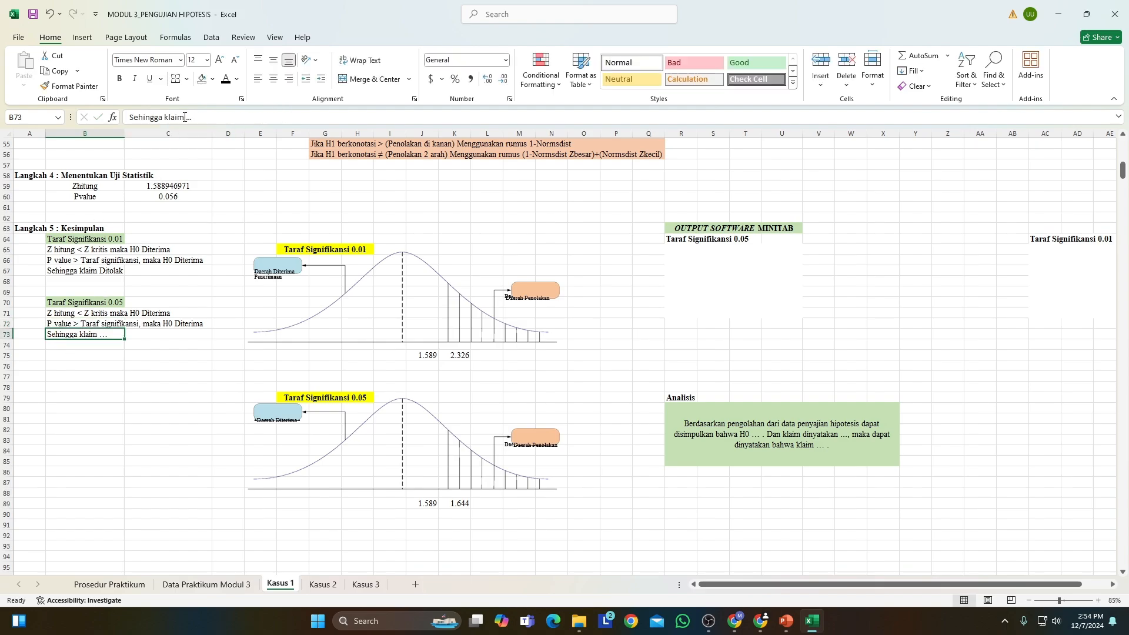
click(191, 117)
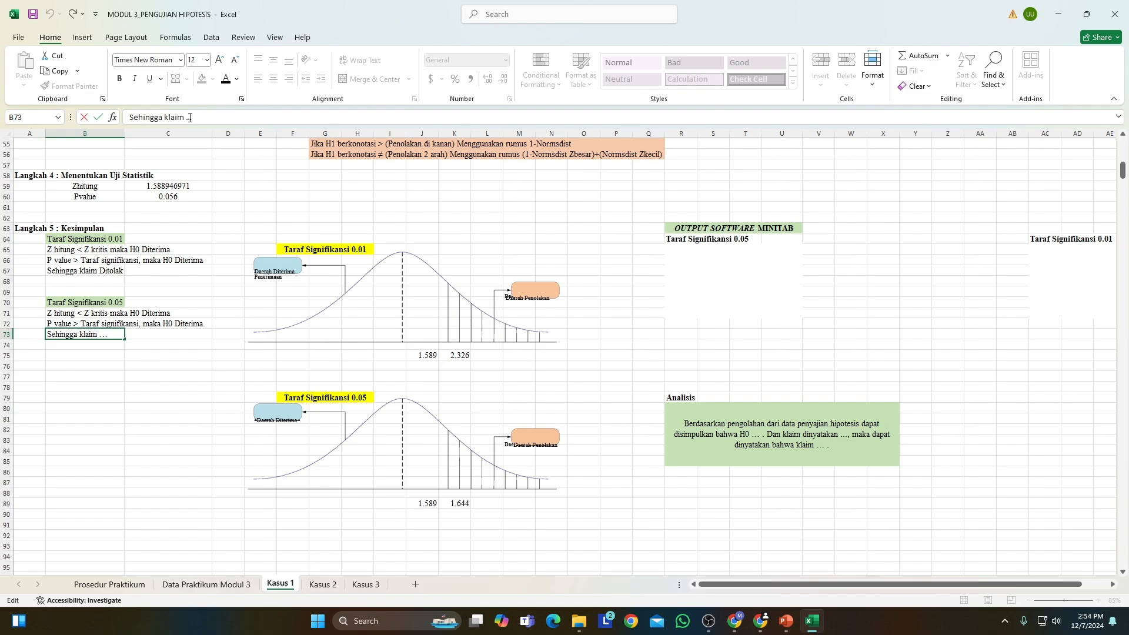
double_click(189, 117)
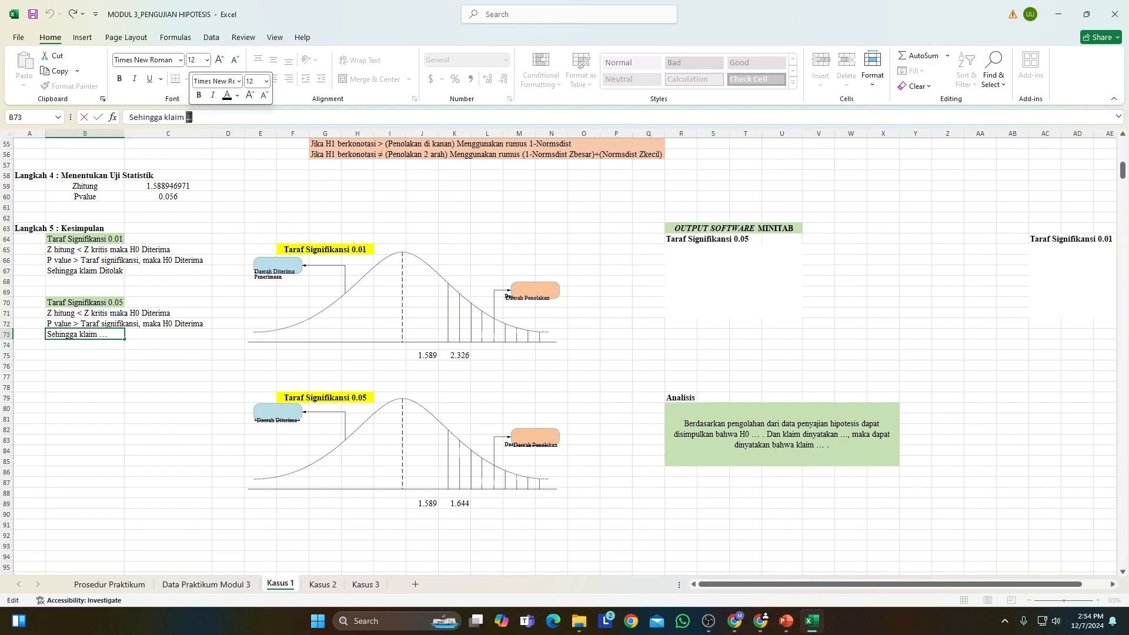
text(Ditolak)
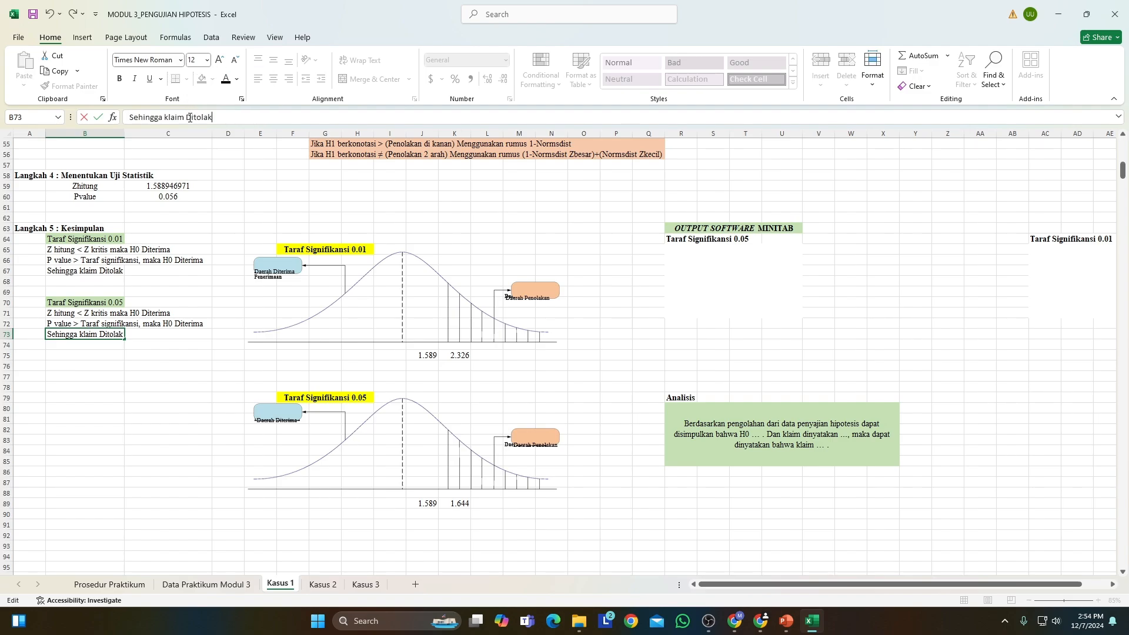
click(112, 353)
Review the hypotheses, test statistics and conclusions of Kasus 1, along with the curves and the Minitab output and Analisis areas.
scroll(119, 348, up, 1)
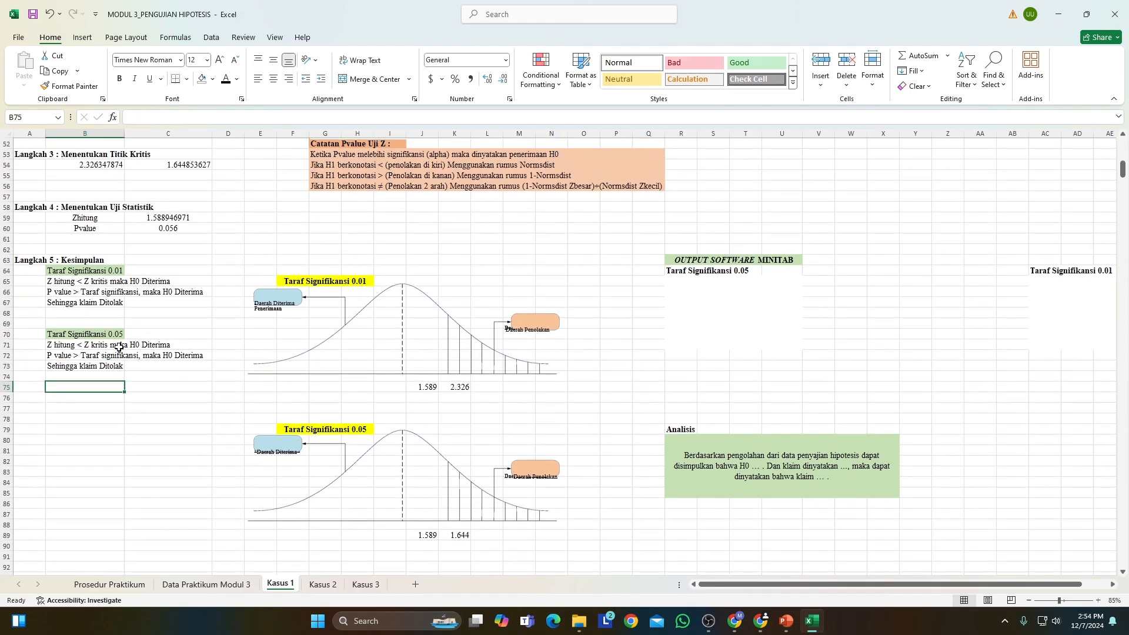
scroll(119, 347, up, 3)
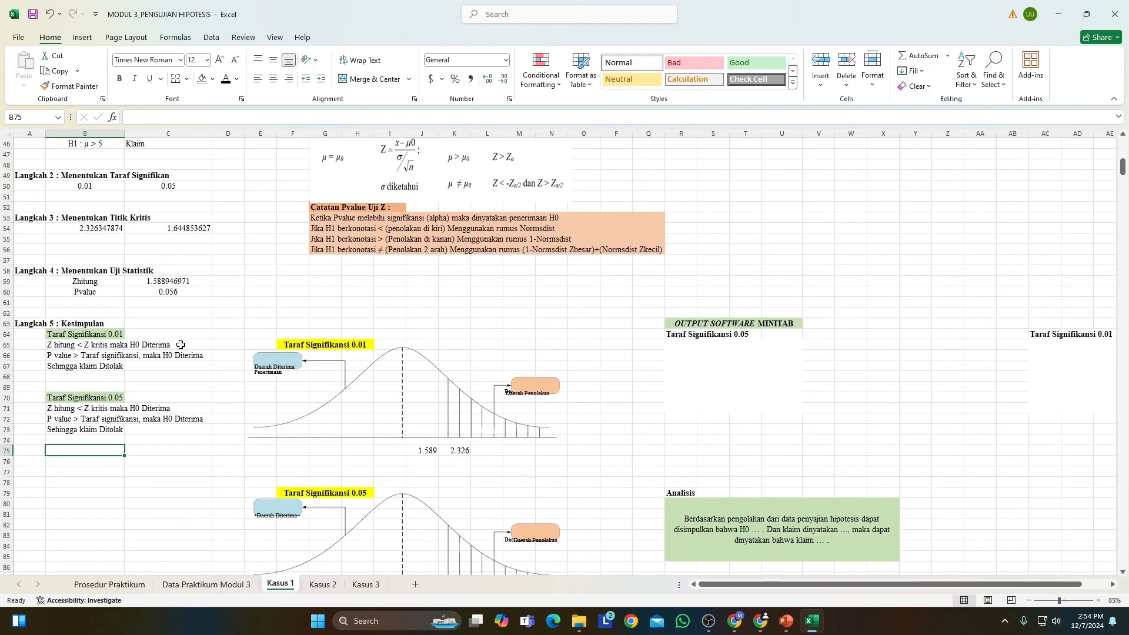
scroll(168, 343, up, 5)
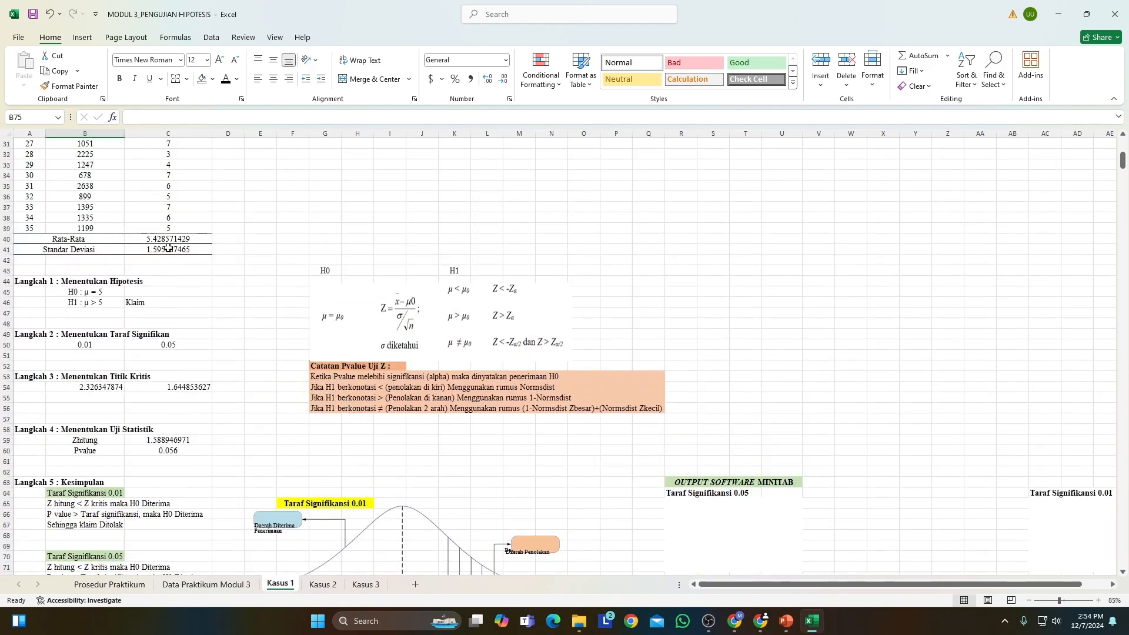
scroll(190, 384, down, 5)
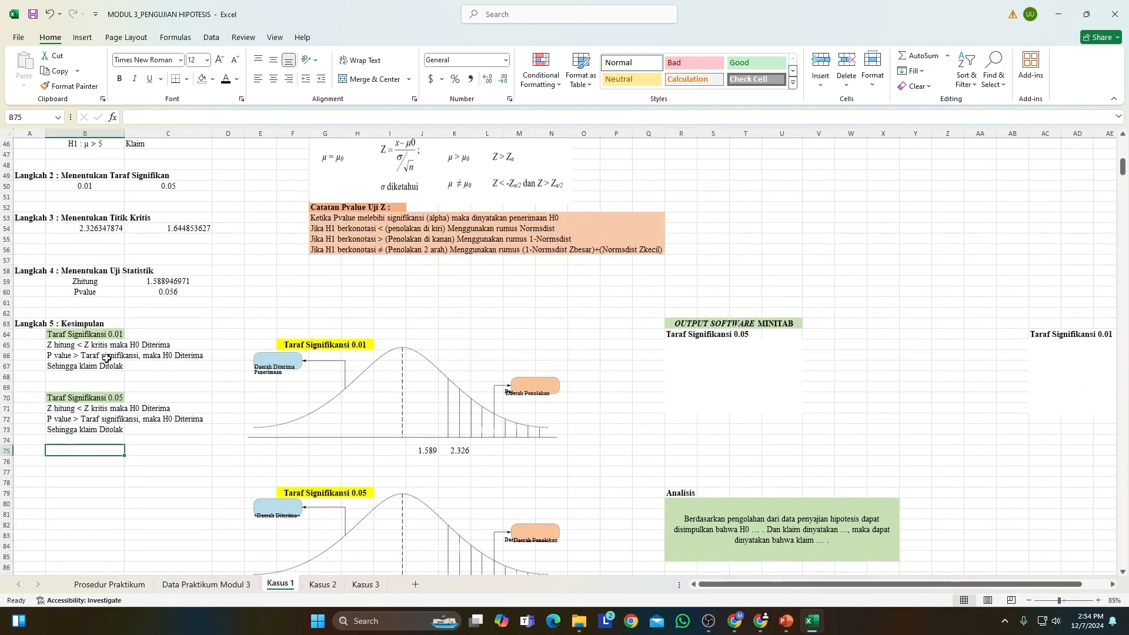
scroll(157, 407, down, 1)
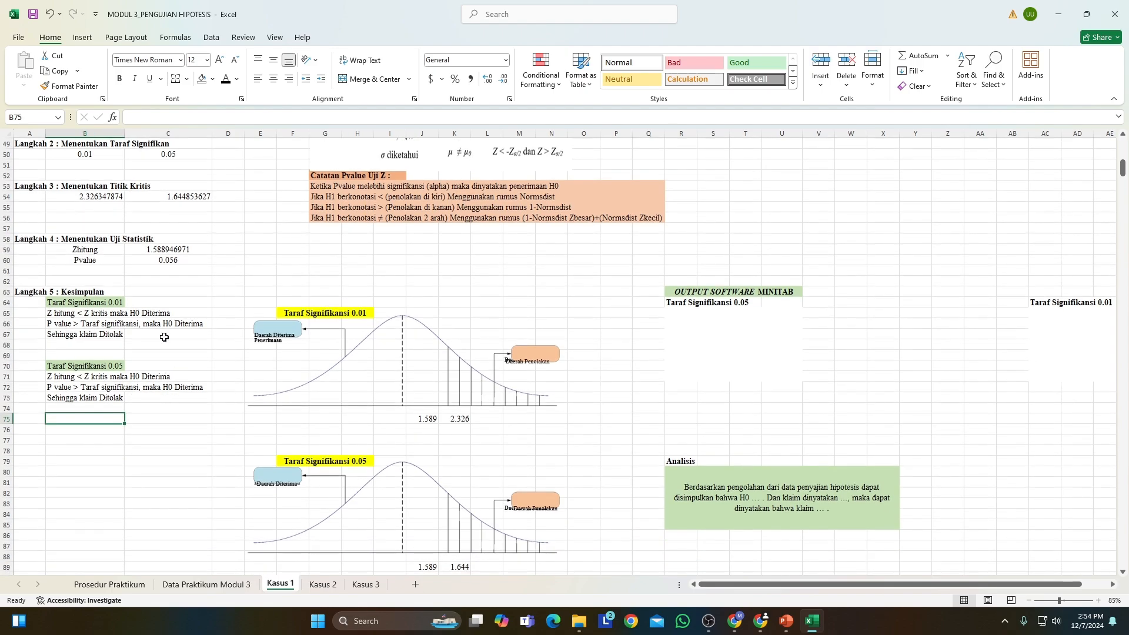
scroll(171, 431, down, 2)
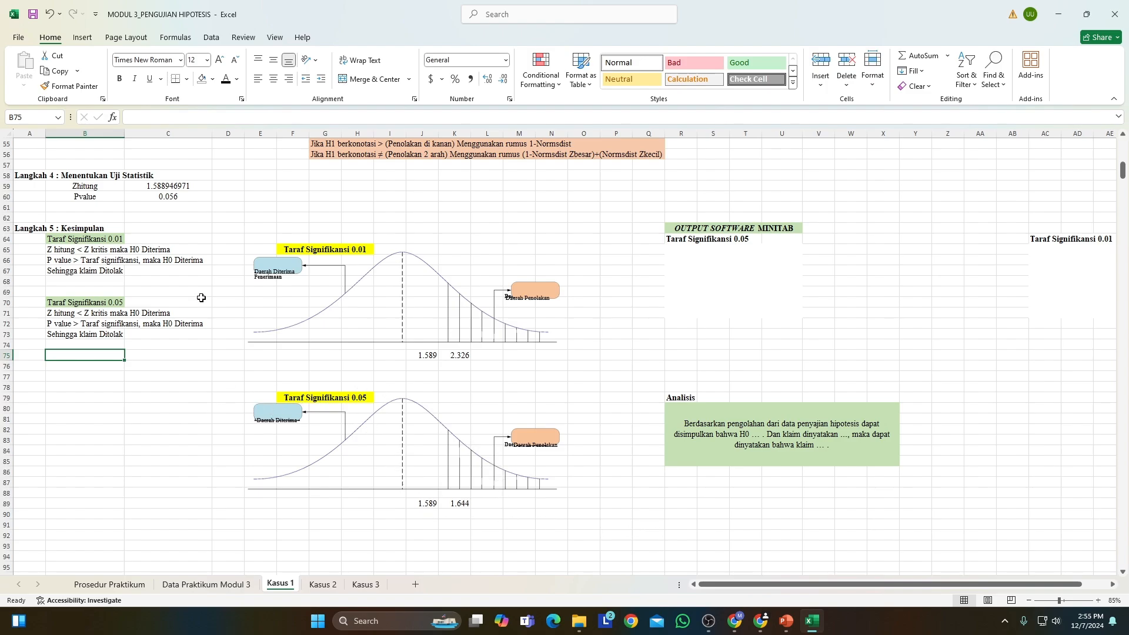
drag(770, 583, 803, 585)
scroll(801, 541, up, 1)
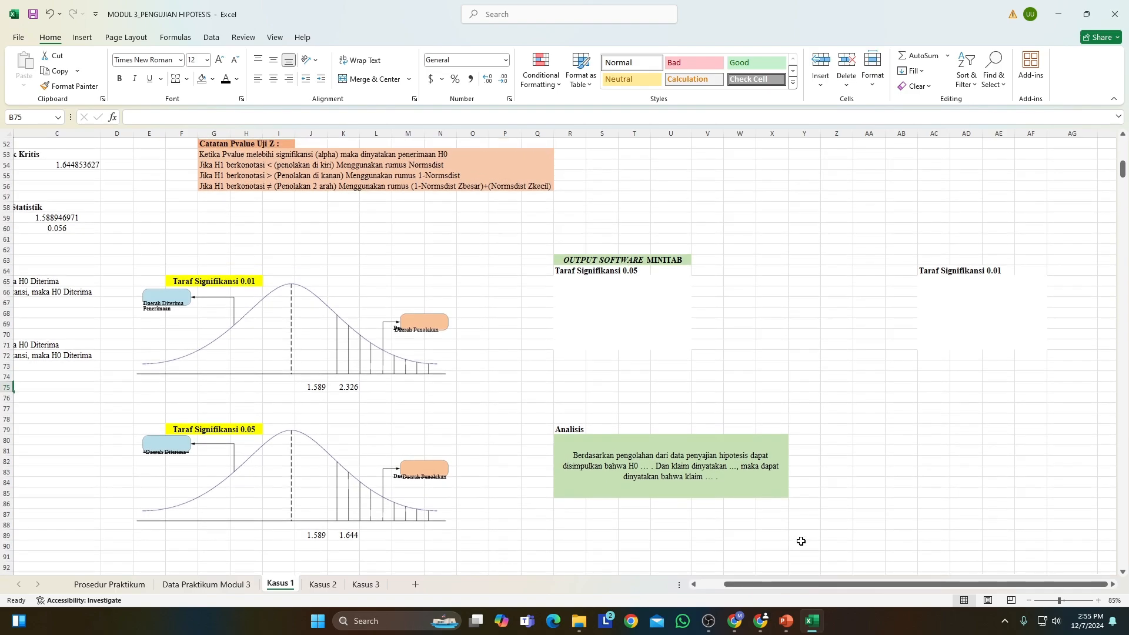
scroll(424, 391, up, 3)
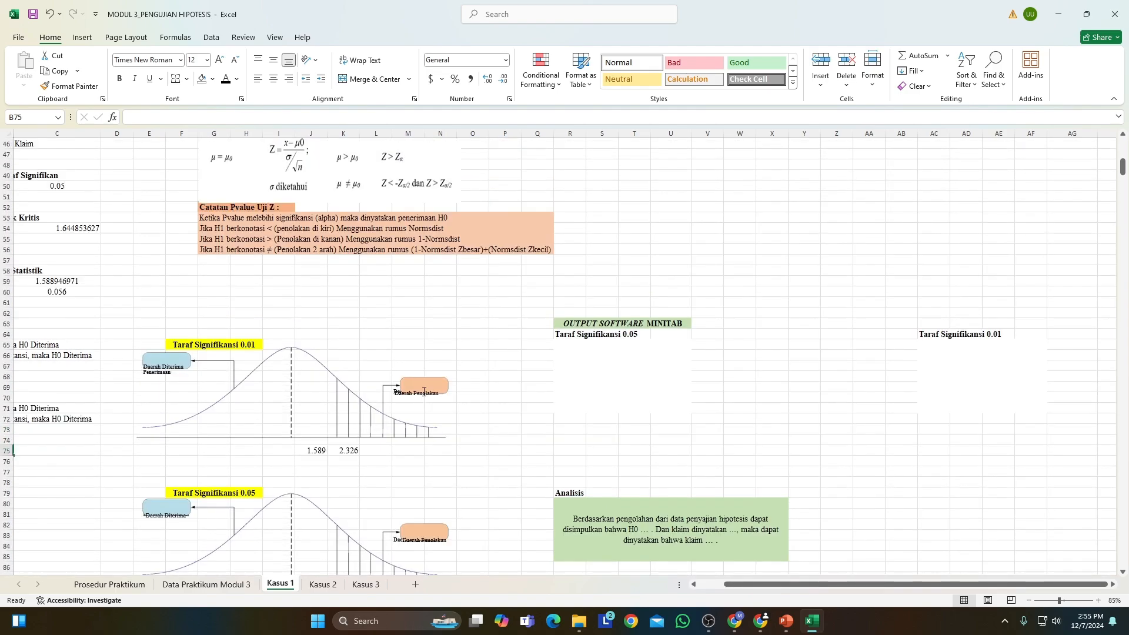
scroll(423, 391, down, 3)
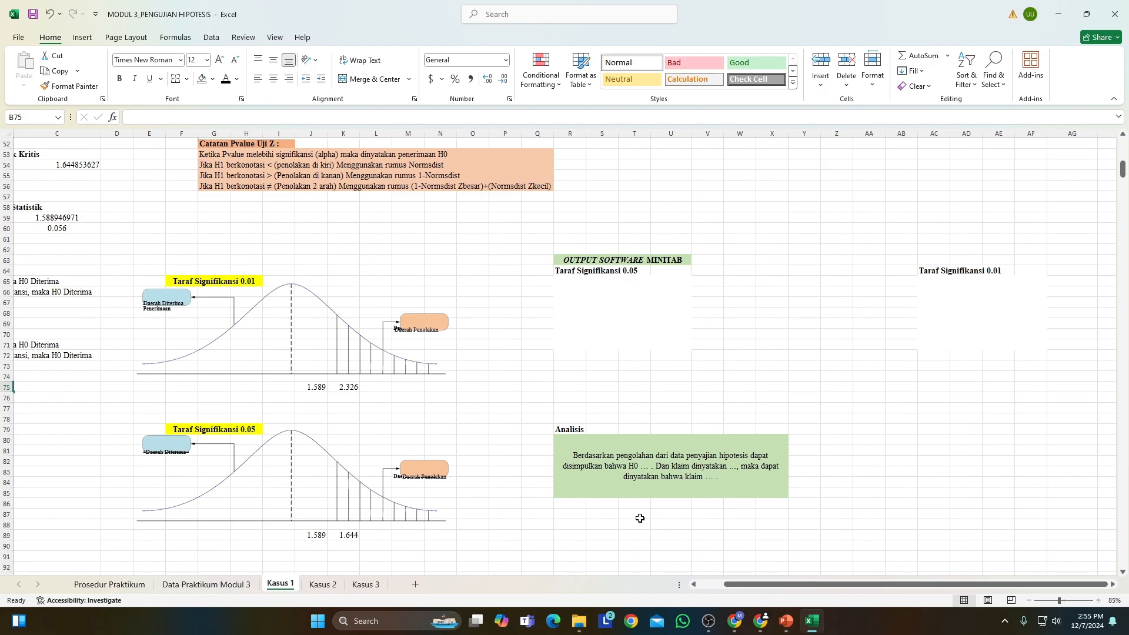
Launch Minitab Statistical Software and dismiss its update notice.
click(318, 623)
text(mini)
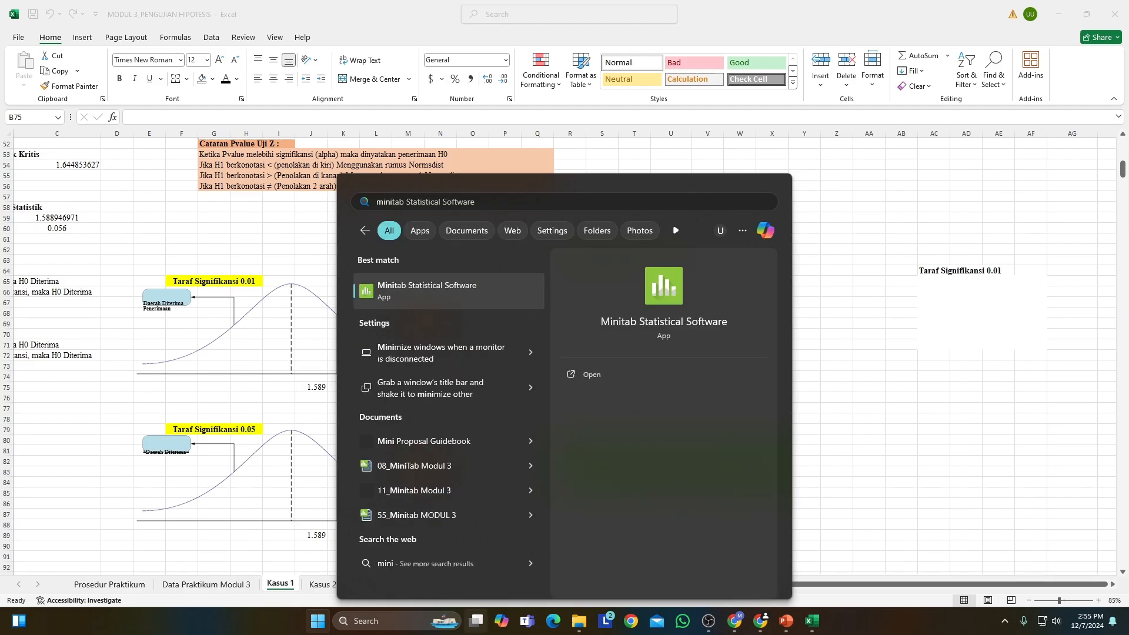
click(582, 374)
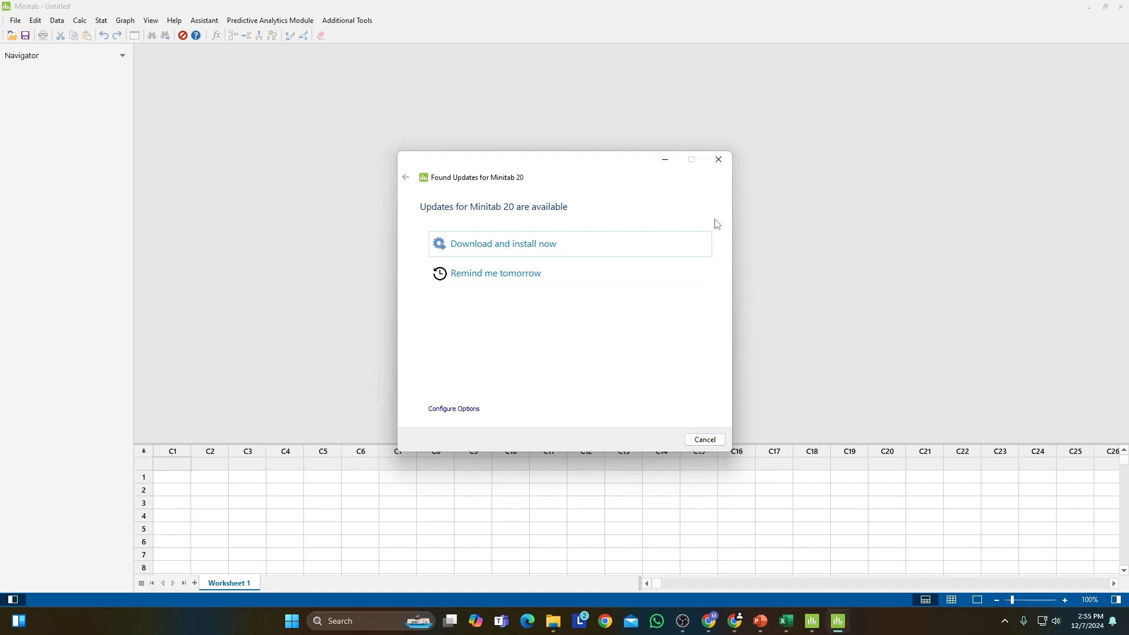
click(712, 163)
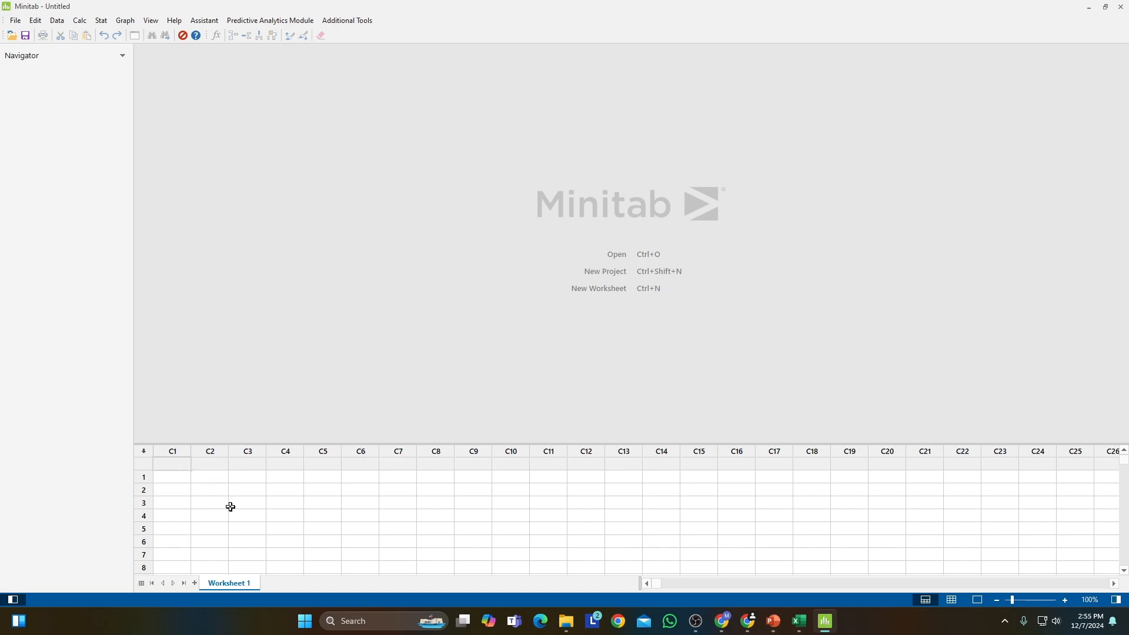
Switch to Excel and copy the 35 Data Kerusakan Kendaraan Bermotor values in C5:C39 of Kasus 1.
click(798, 621)
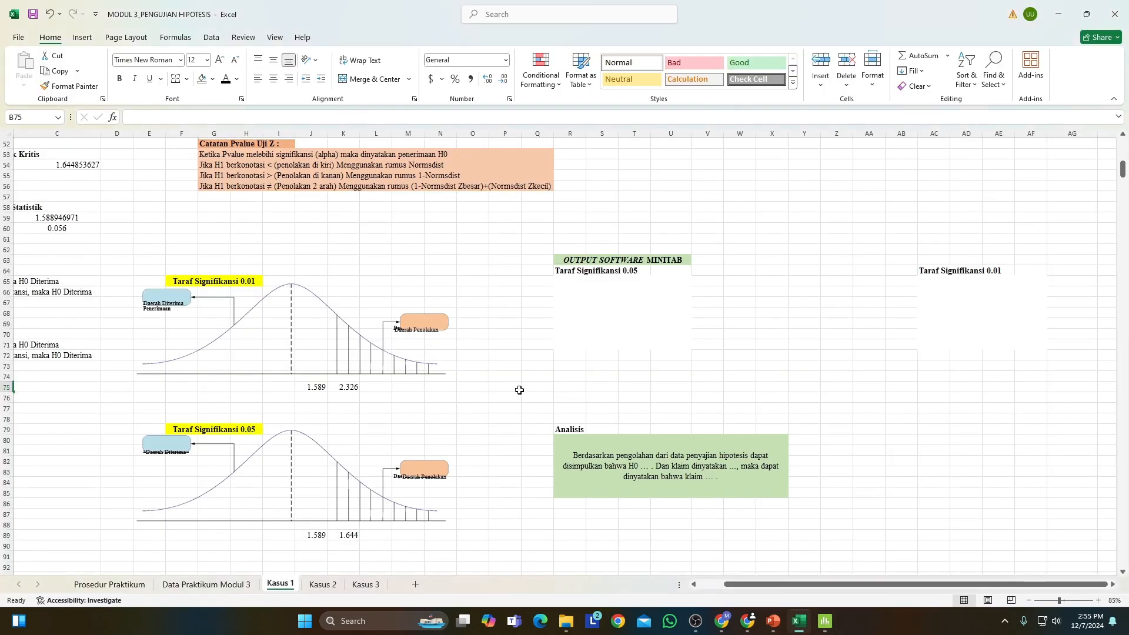
scroll(496, 431, up, 16)
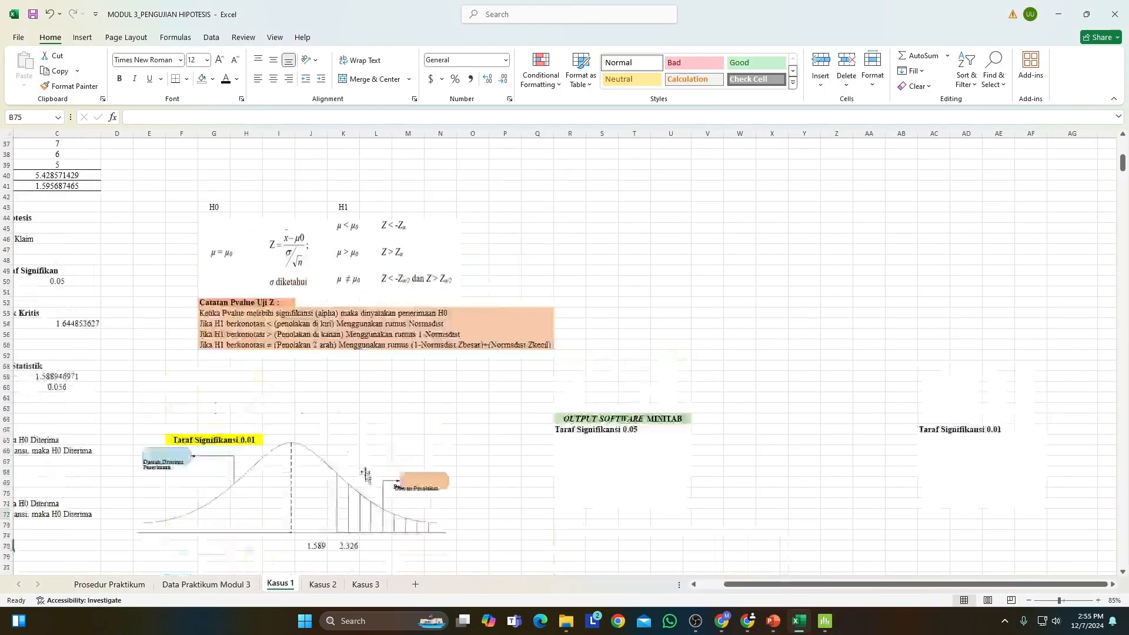
drag(964, 584, 939, 583)
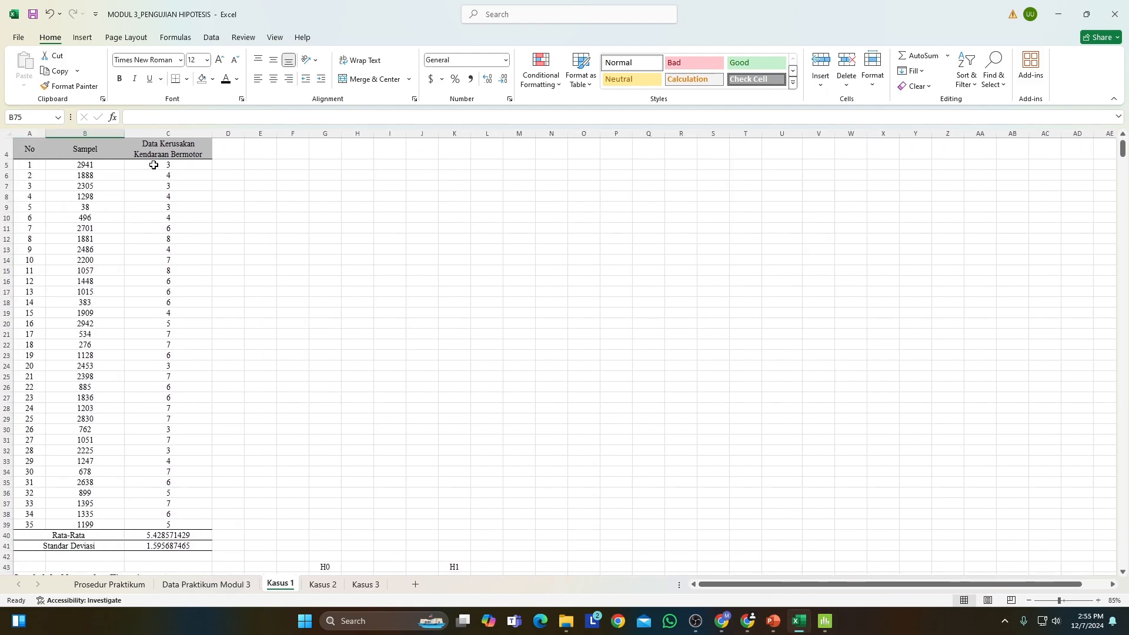
drag(152, 164, 148, 521)
key(ctrl+c)
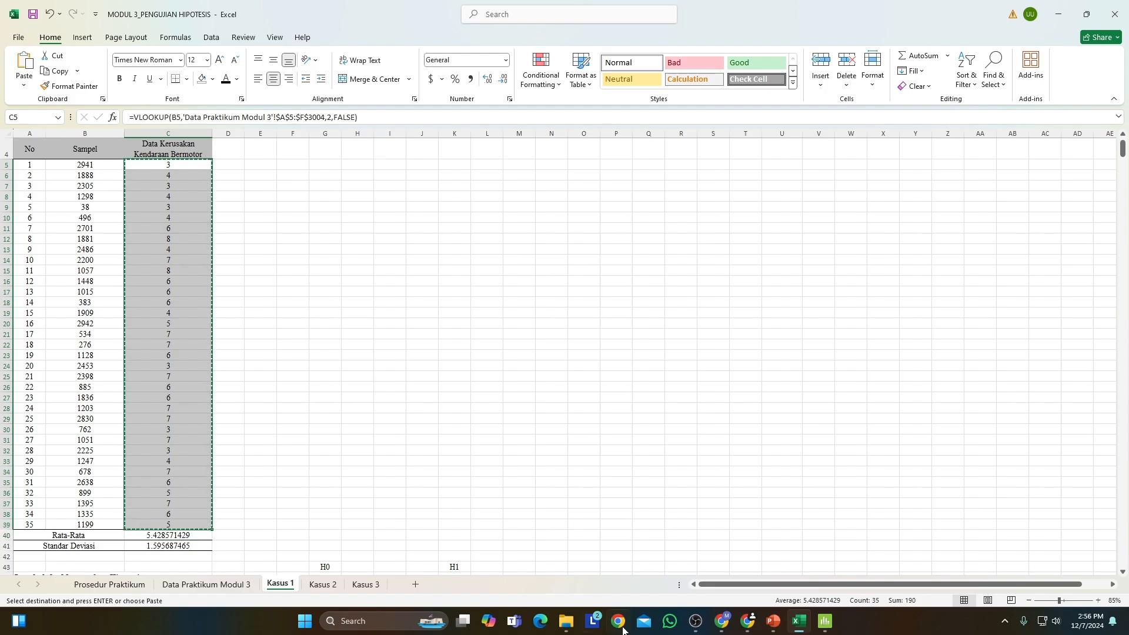
Switch to Minitab and paste the copied vehicle damage data into column C1 of Worksheet 1, starting at row 1.
click(824, 621)
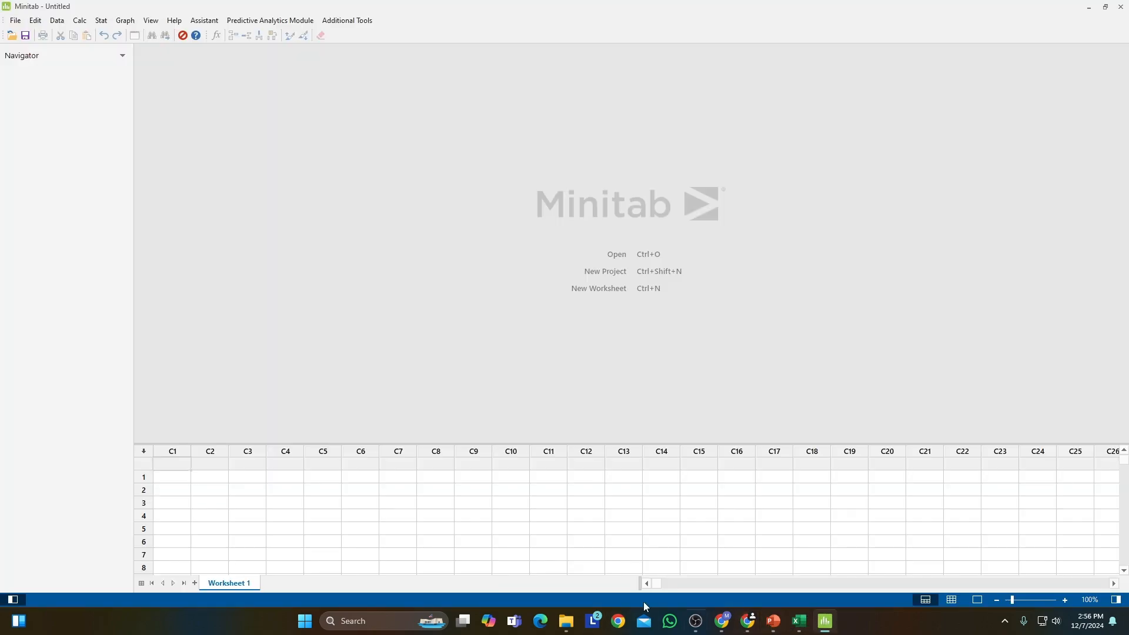
click(166, 478)
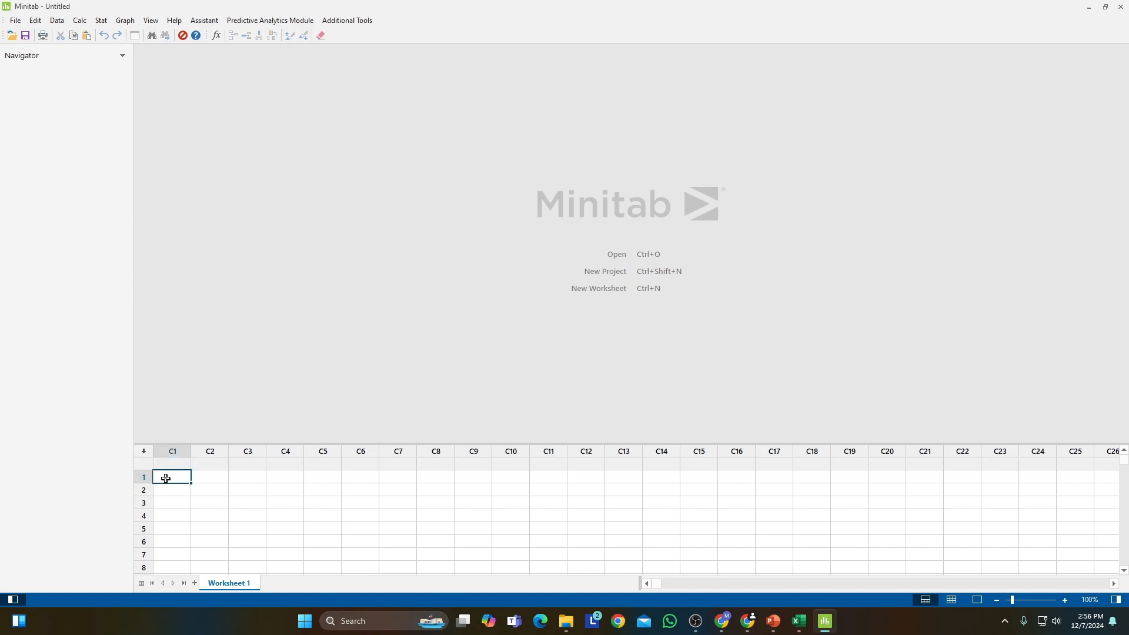
key(ctrl+v)
Bring up the Basic Statistics procedures for the data in column C1.
click(101, 21)
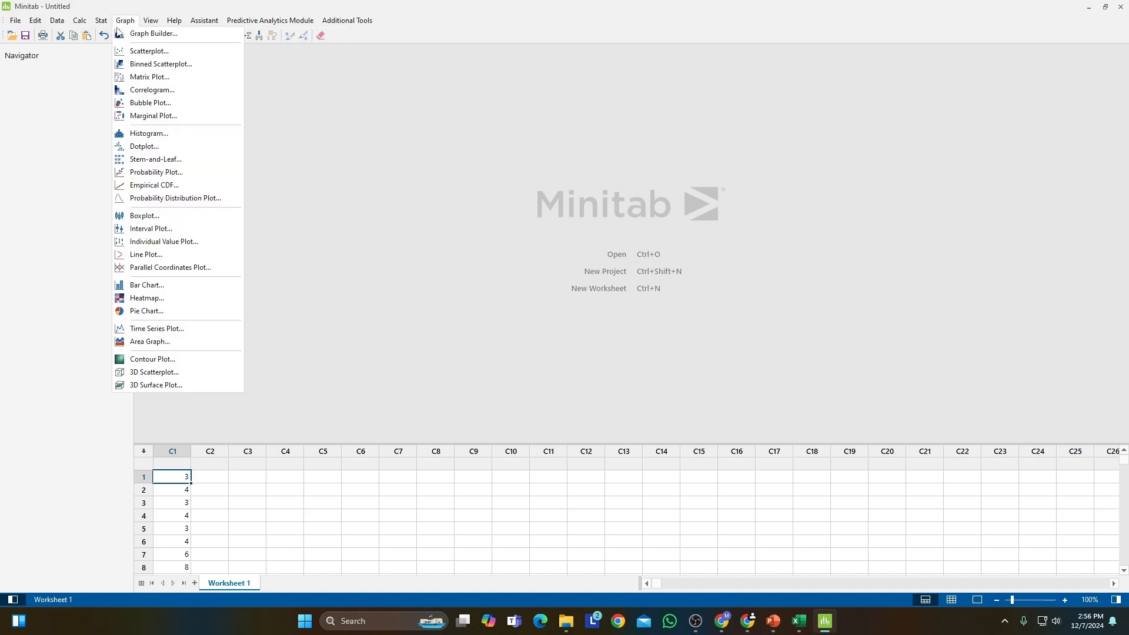
mouse_move(183, 39)
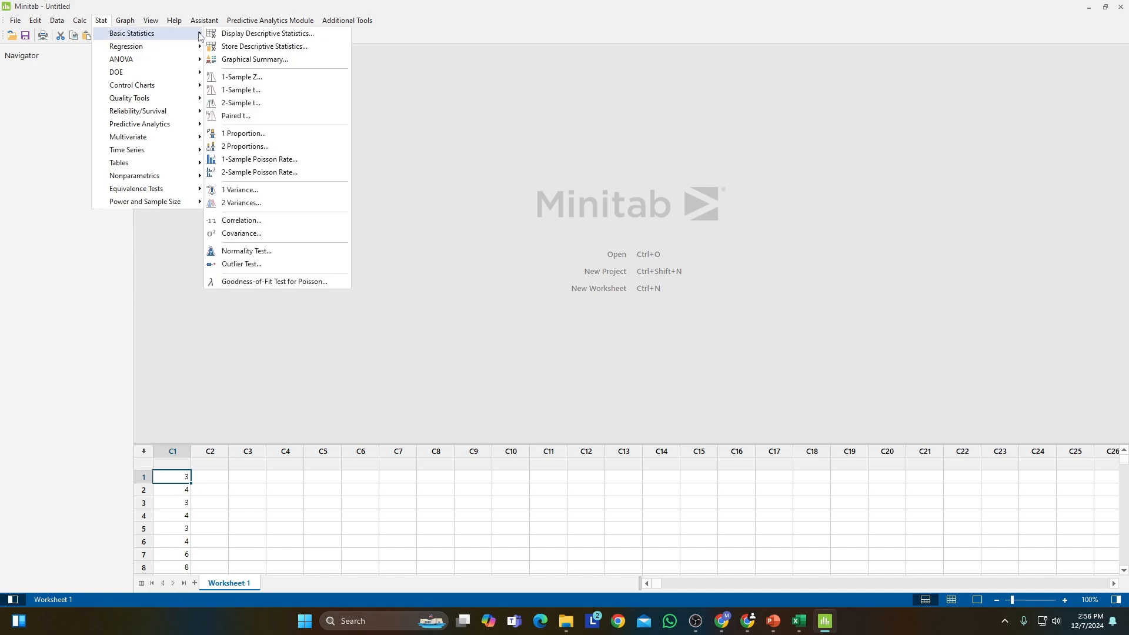
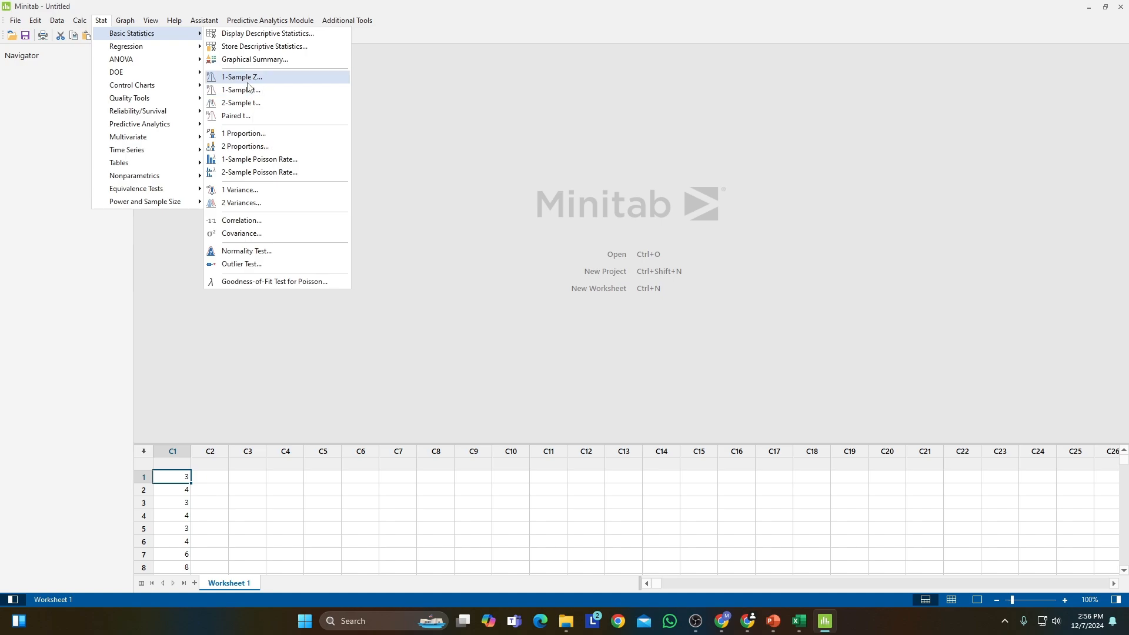
Set up a 1-Sample Z test for samples in columns, using C1 as the sample and enabling the hypothesis test.
click(246, 81)
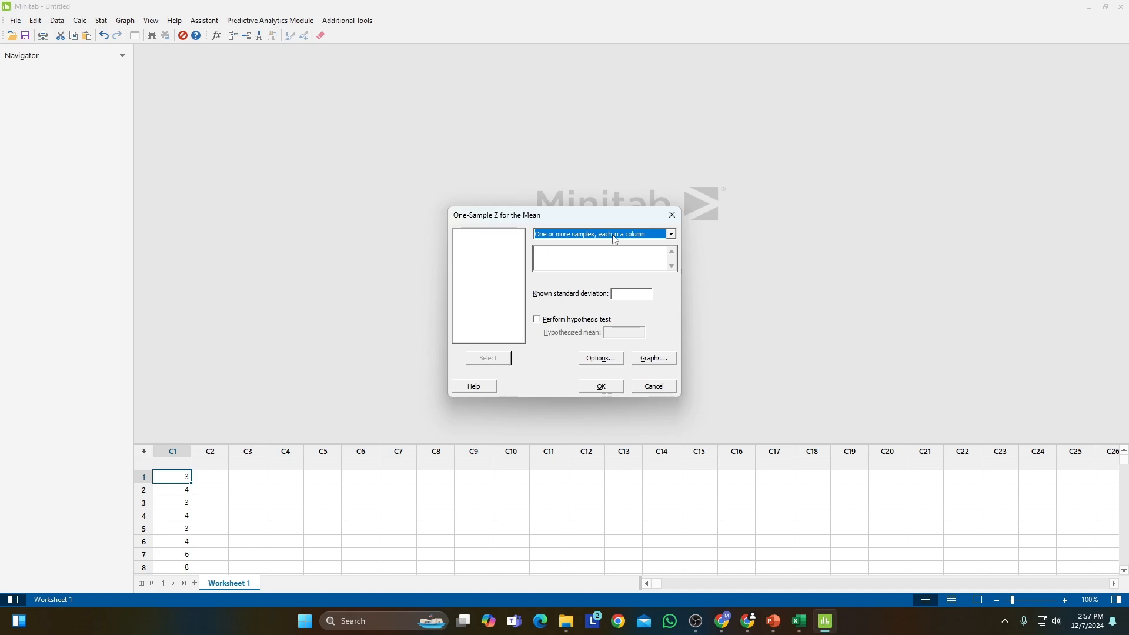
click(671, 235)
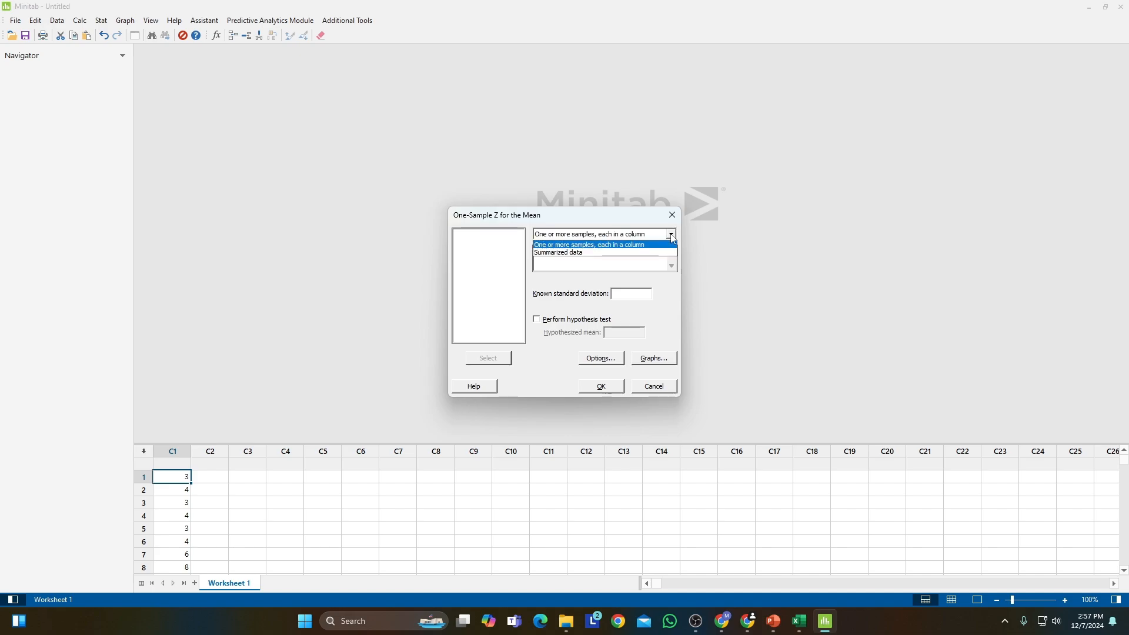
click(578, 246)
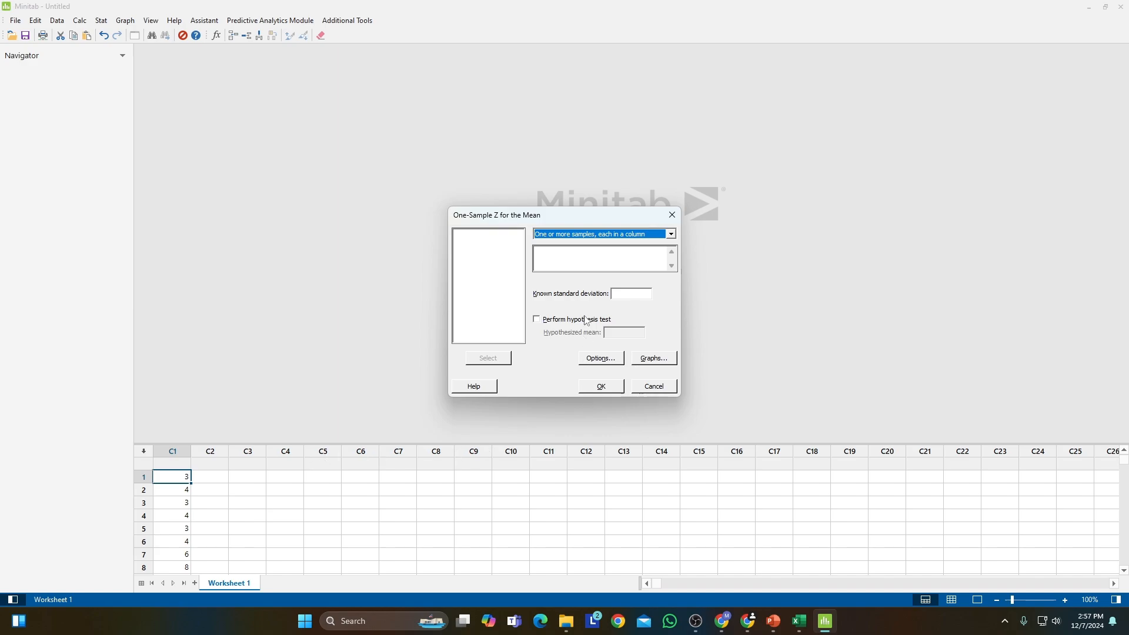
click(535, 260)
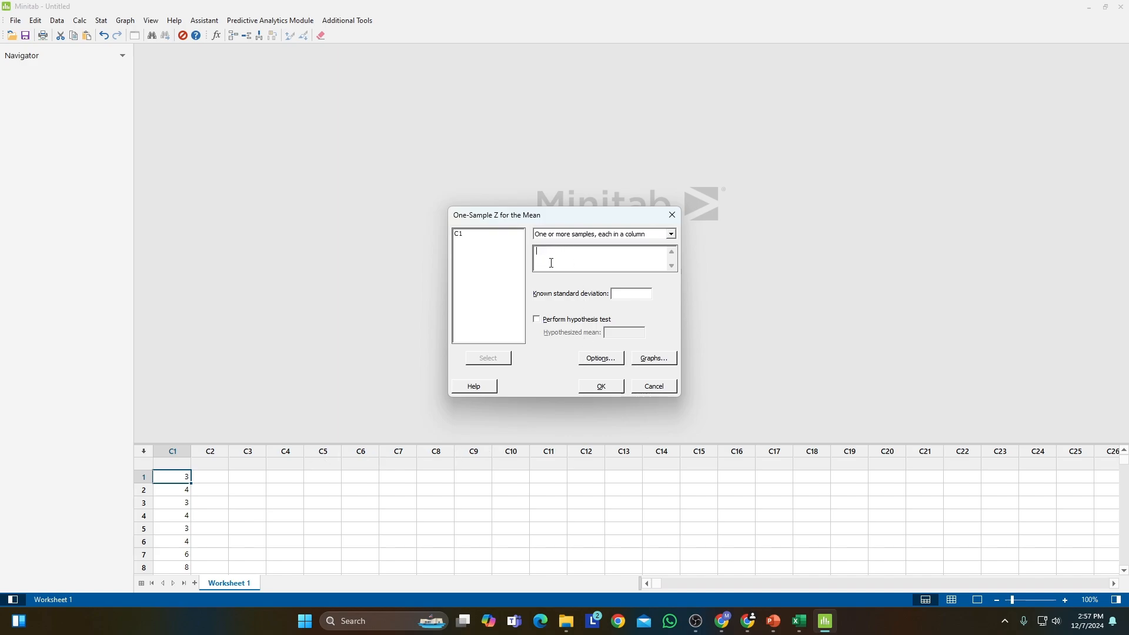
click(464, 238)
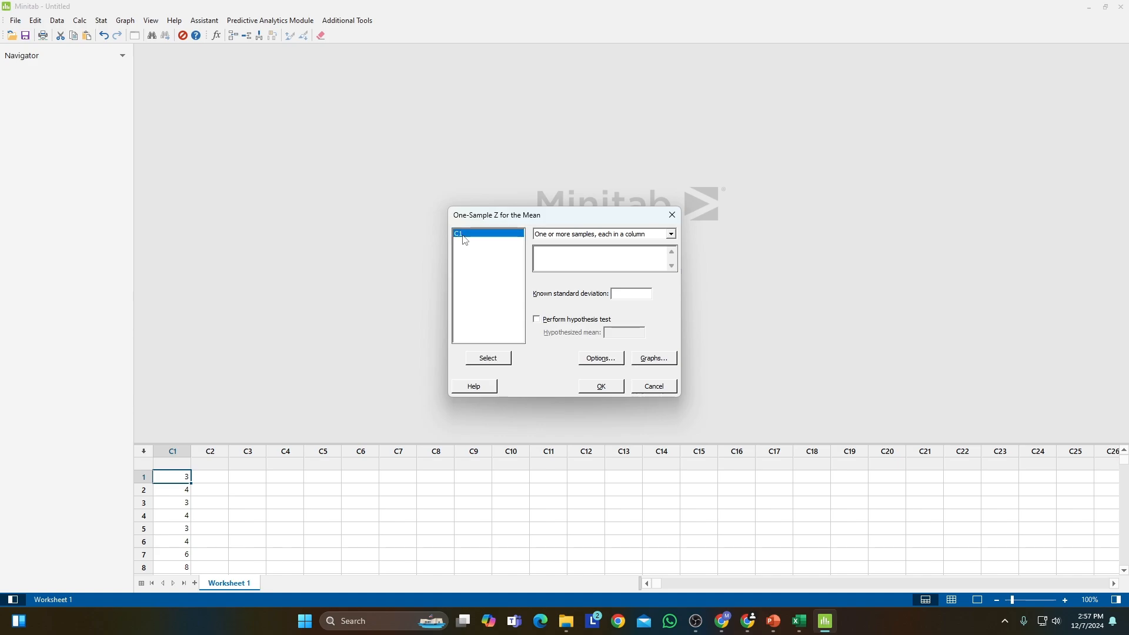
click(490, 362)
click(537, 320)
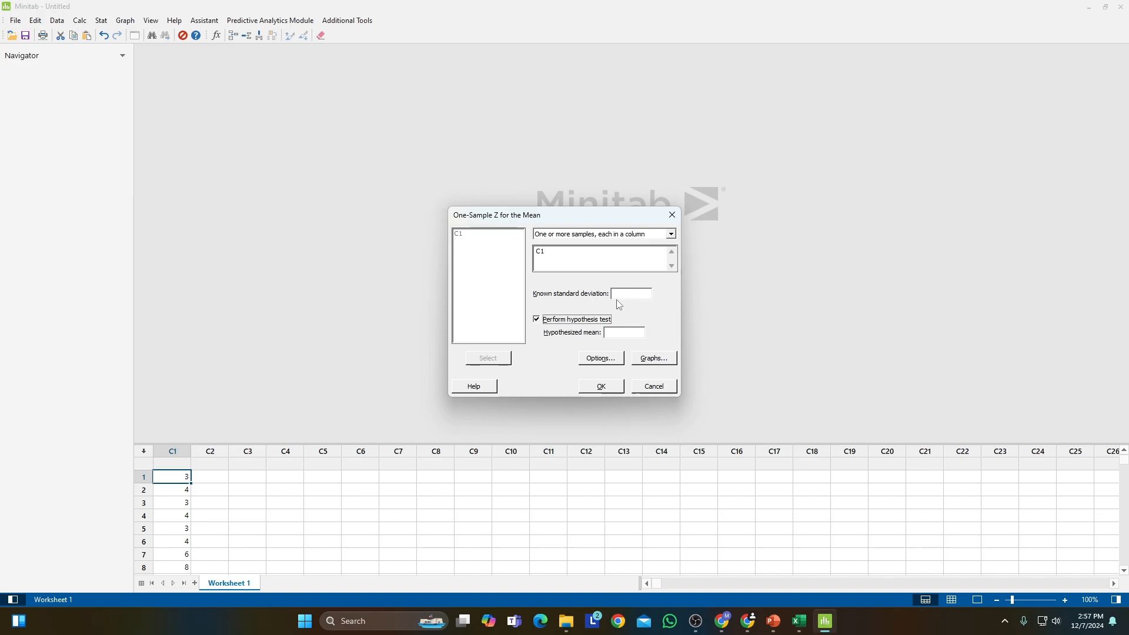
Switch to Excel, paste the Standar Deviasi result from C41 into E41 as a plain value, and copy E41.
click(799, 621)
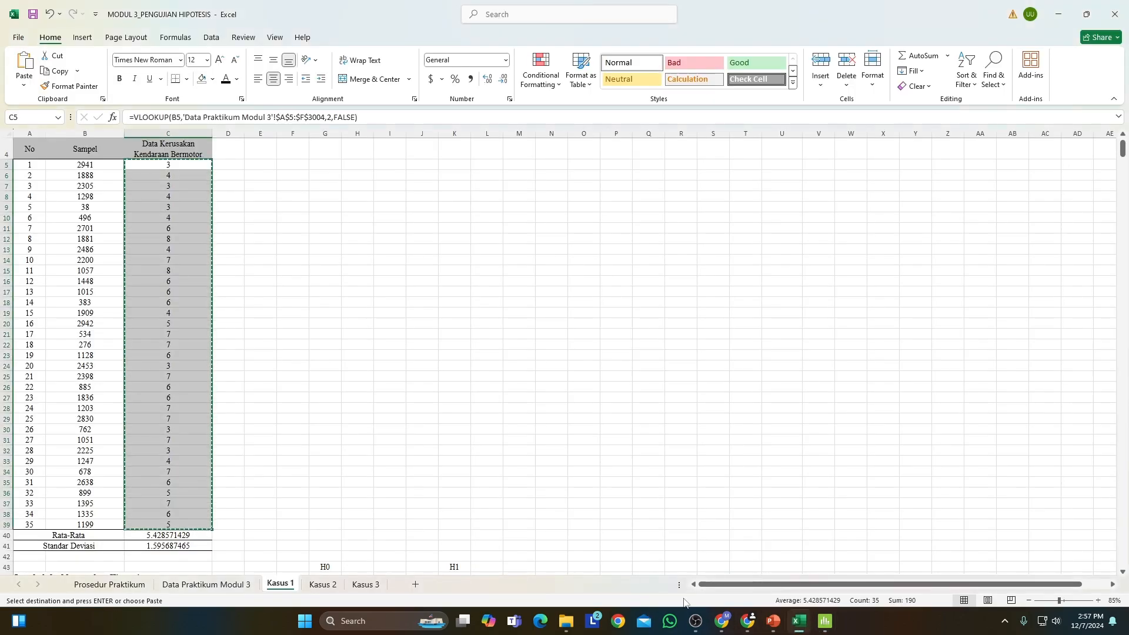
click(161, 545)
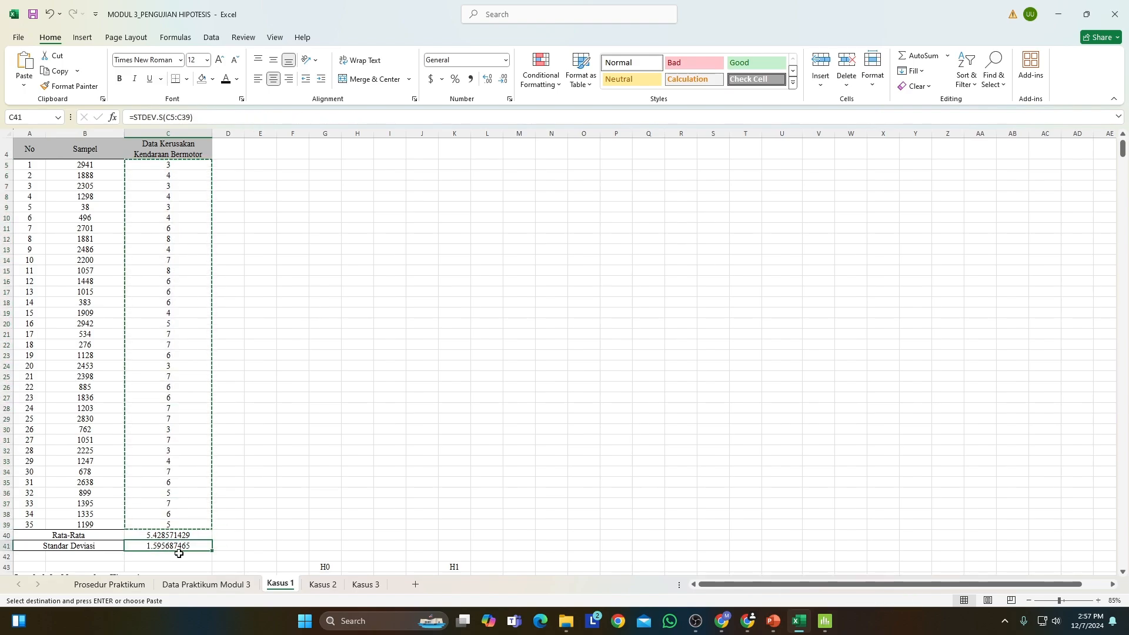
key(ctrl+c)
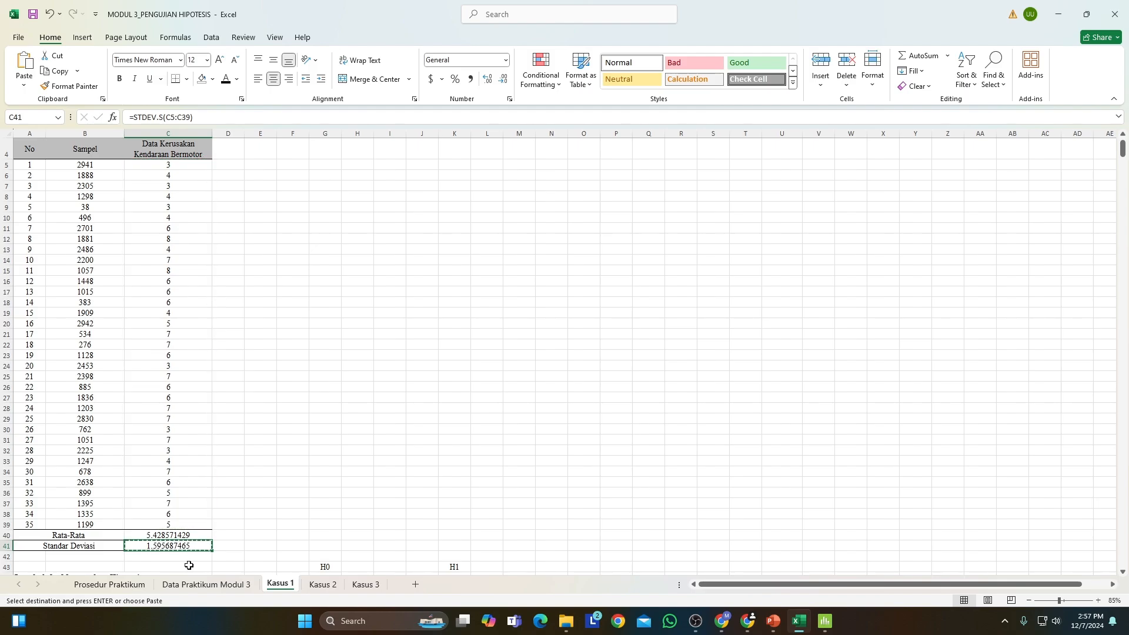
right_click(258, 546)
click(24, 85)
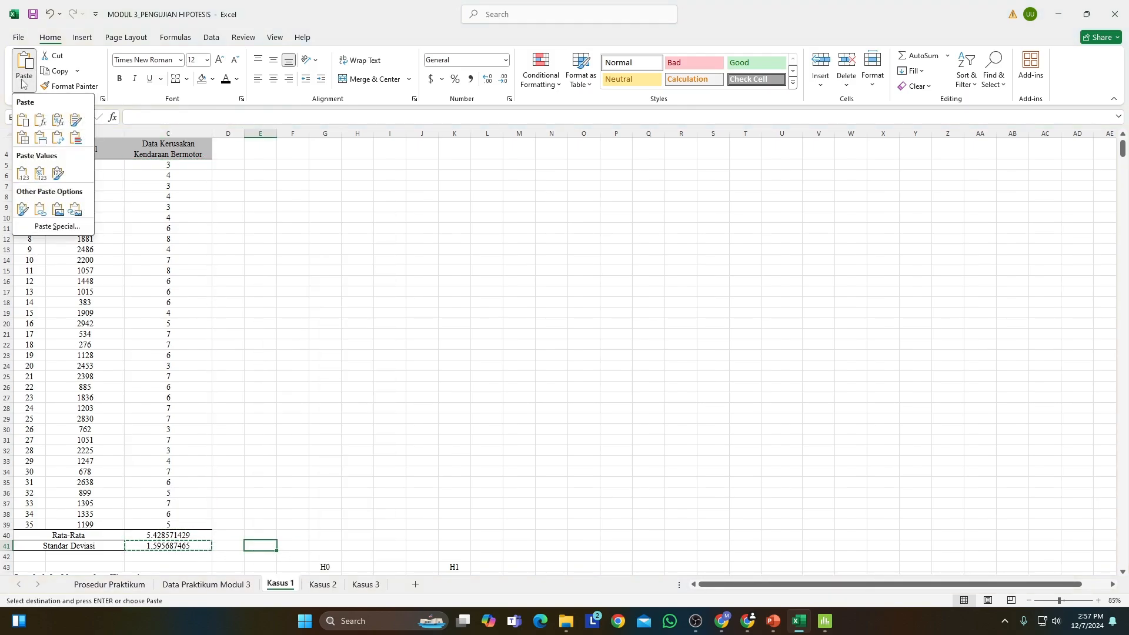
click(40, 174)
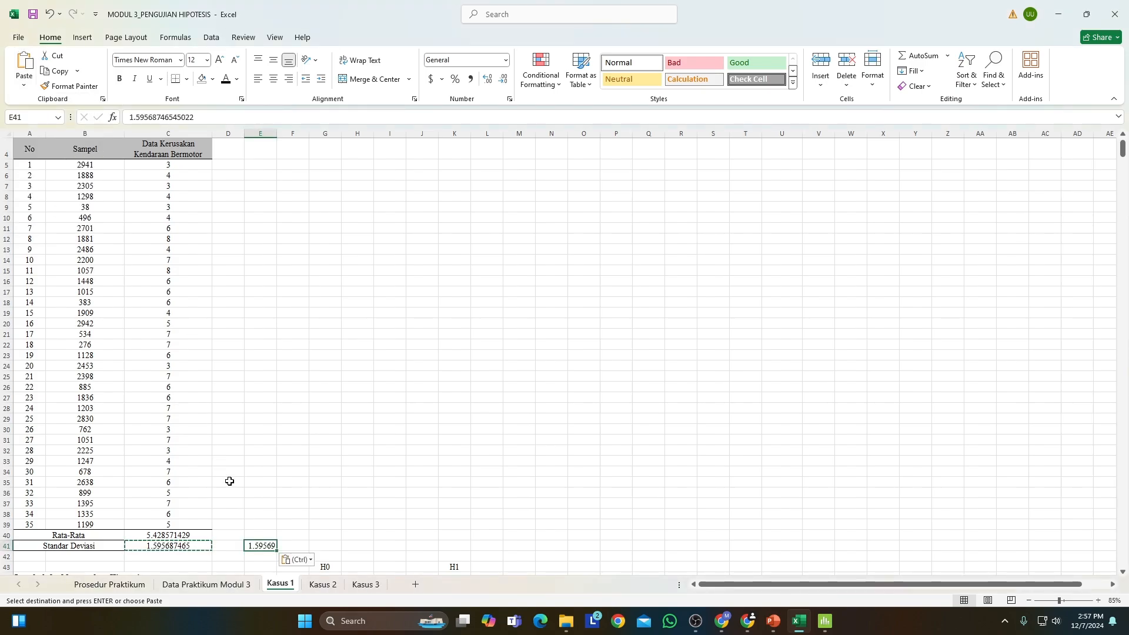
key(ctrl+c)
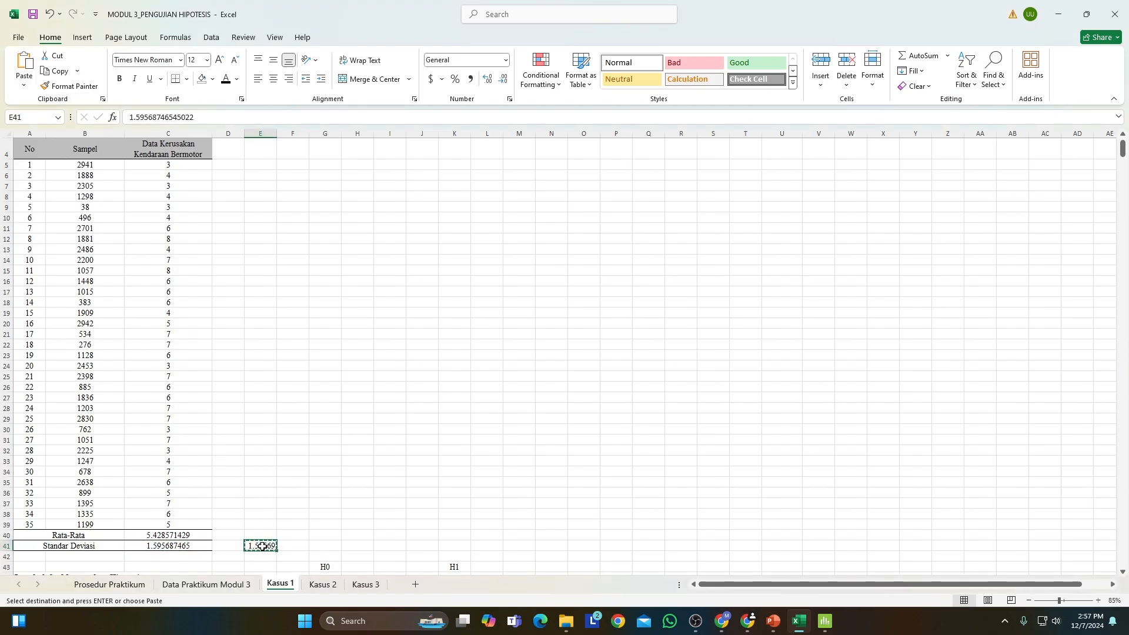
Switch to Minitab and paste the copied value as the known standard deviation of the One-Sample Z test.
click(825, 620)
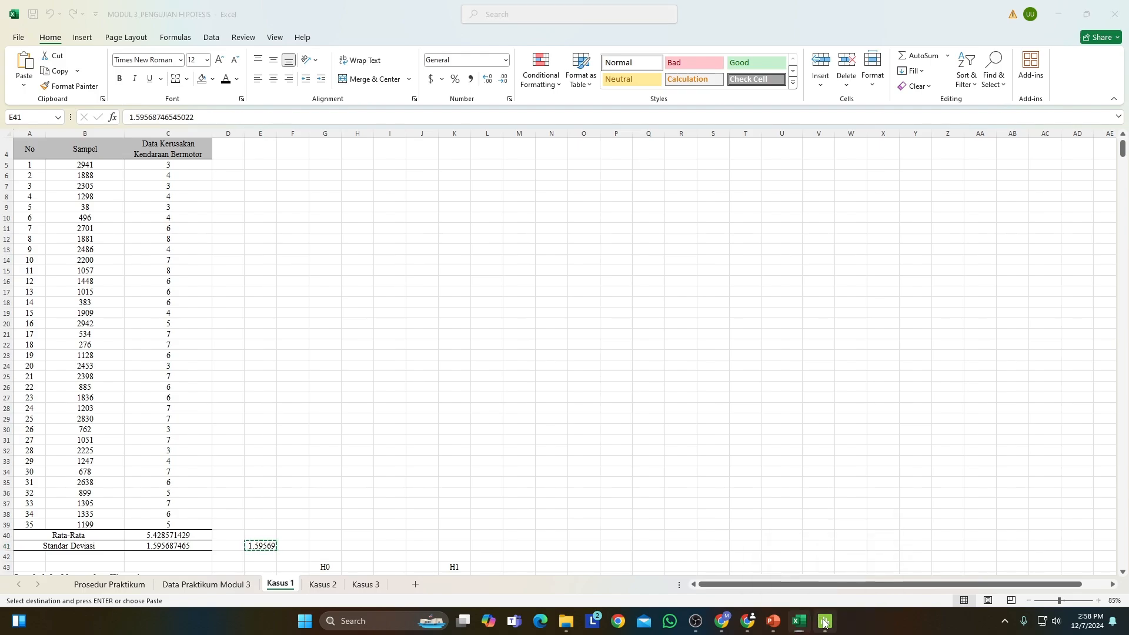
click(628, 293)
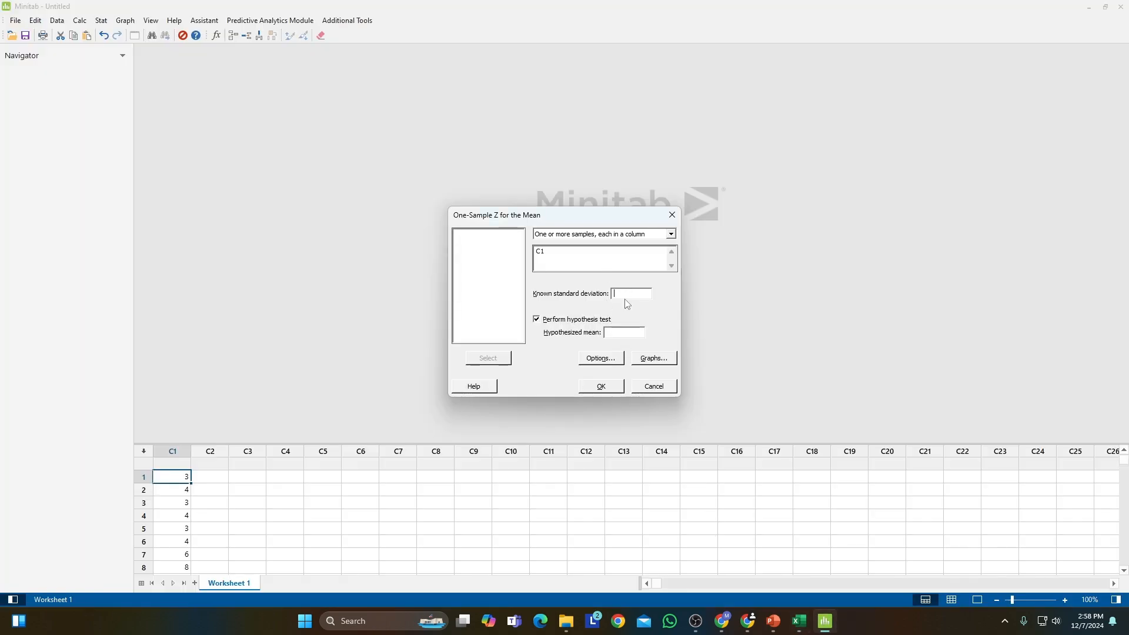
key(ctrl+v)
click(617, 293)
Check the Kasus 1 claim in Excel, then return to Minitab and set the hypothesized mean to 5.
click(798, 621)
scroll(310, 247, up, 1)
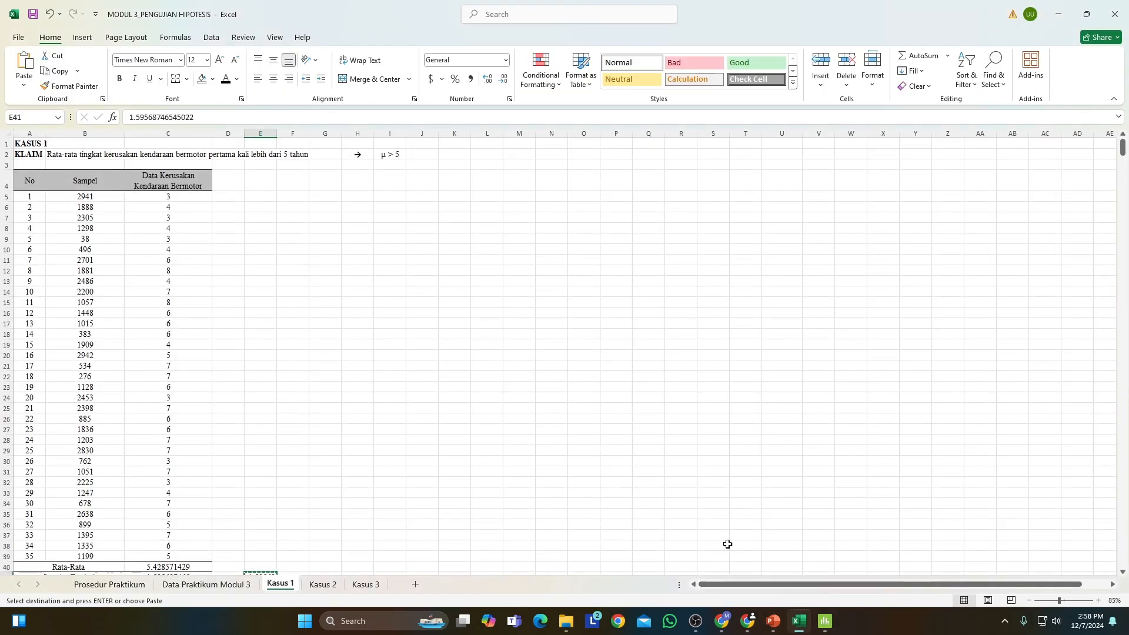
click(825, 620)
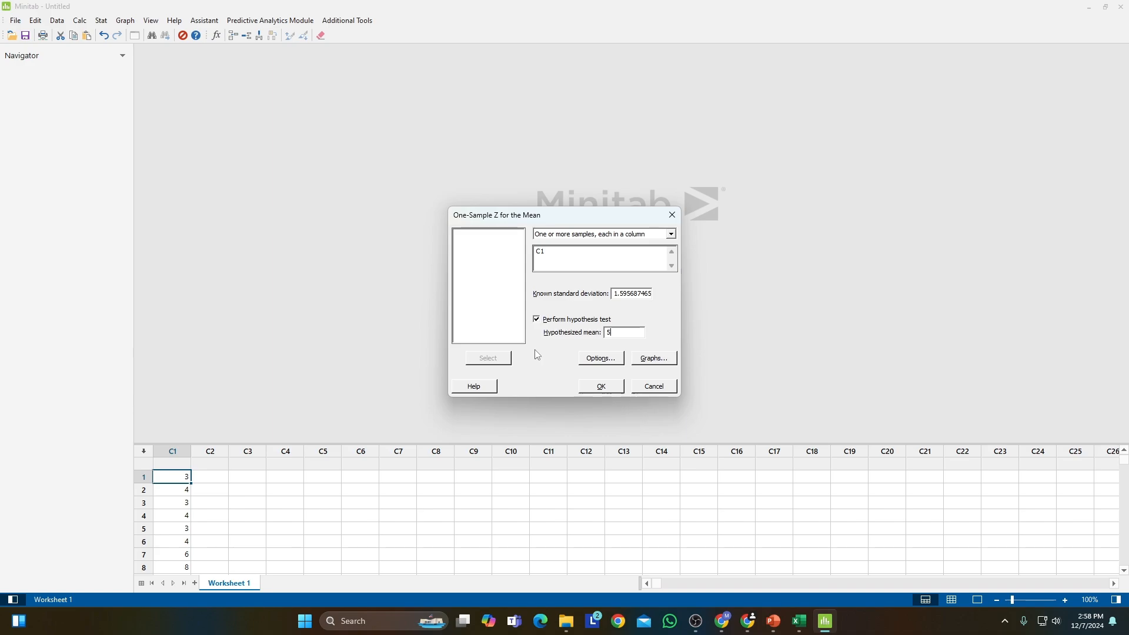
Set the alternative hypothesis to Mean > hypothesized mean, keeping the 95.0 confidence level, and run the One-Sample Z test.
click(586, 358)
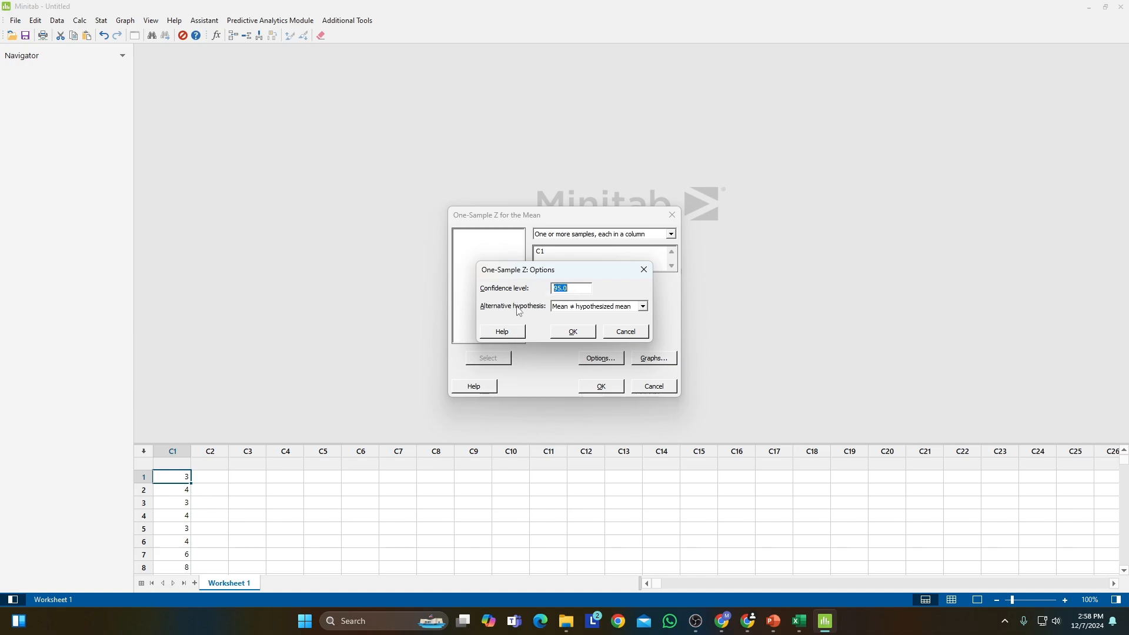
click(642, 307)
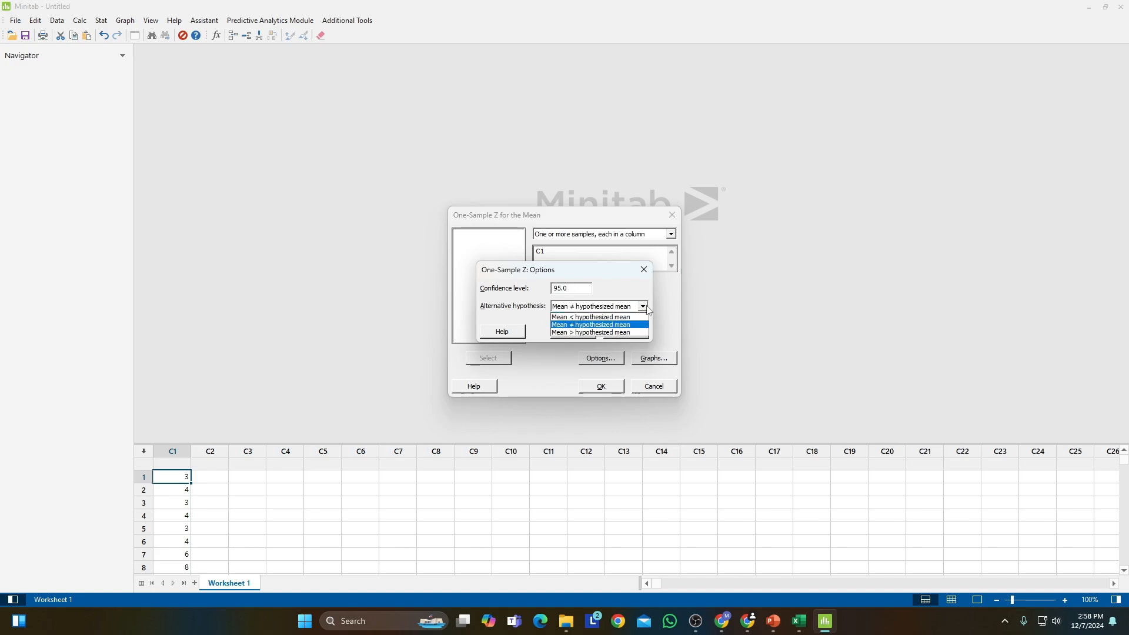
click(598, 332)
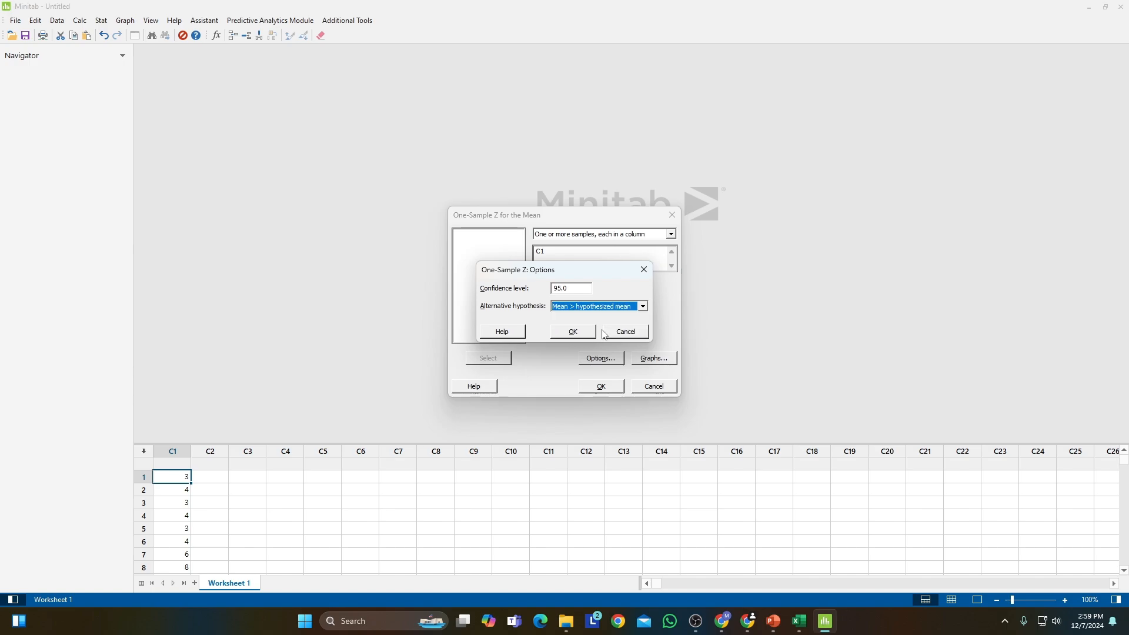
click(571, 332)
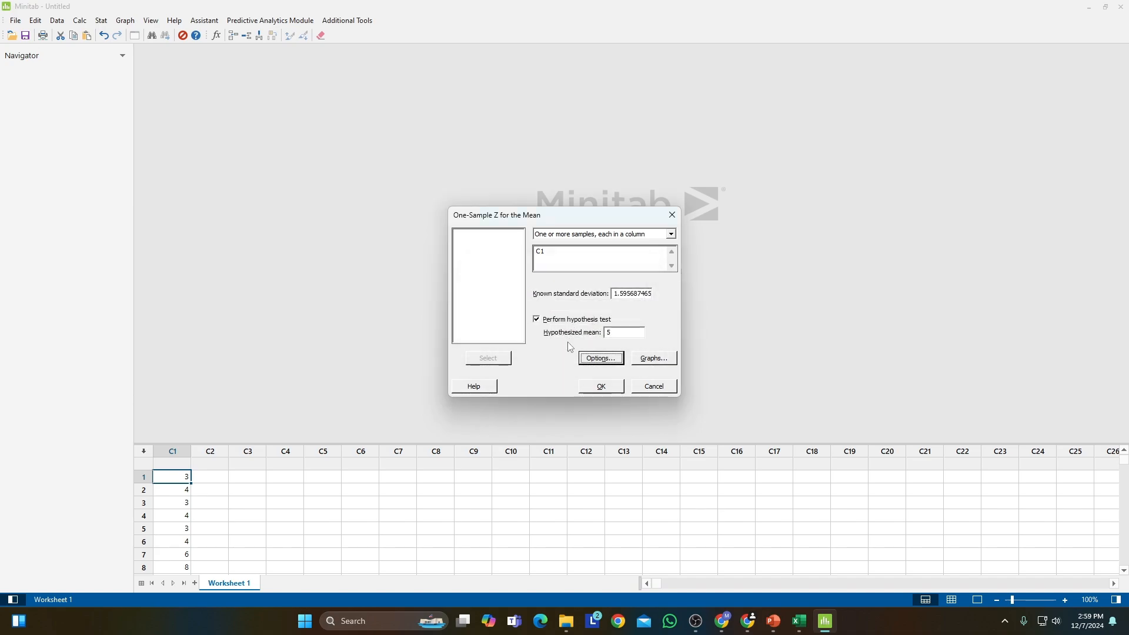
click(600, 386)
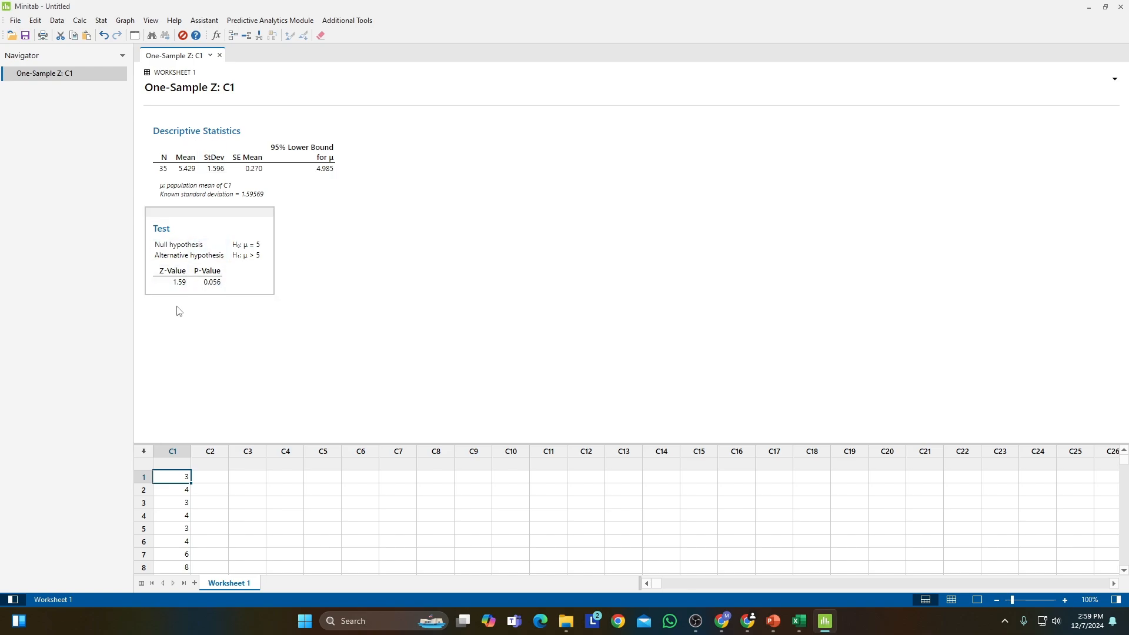
Copy the Test table of the One-Sample Z output as a picture and switch to the Excel workbook.
right_click(254, 292)
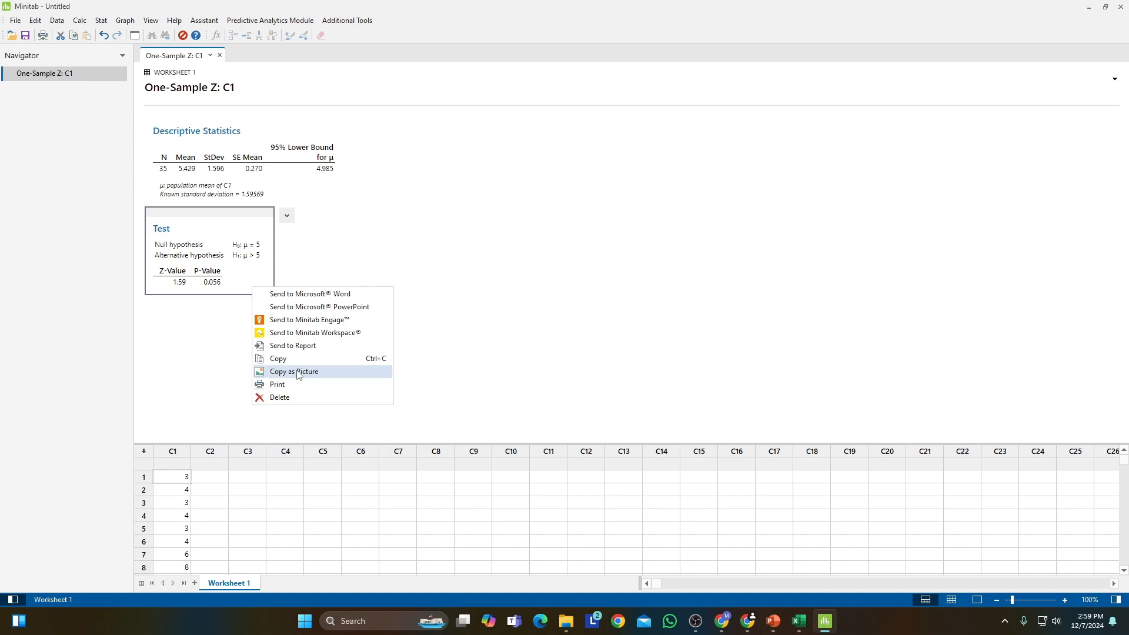
click(313, 370)
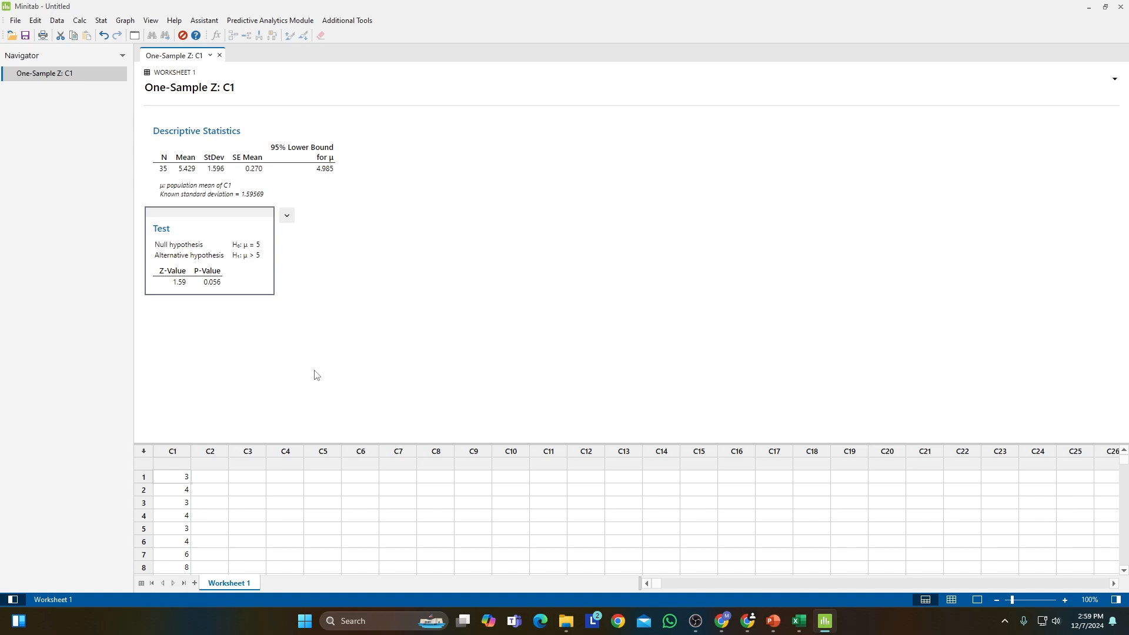
click(831, 627)
click(800, 623)
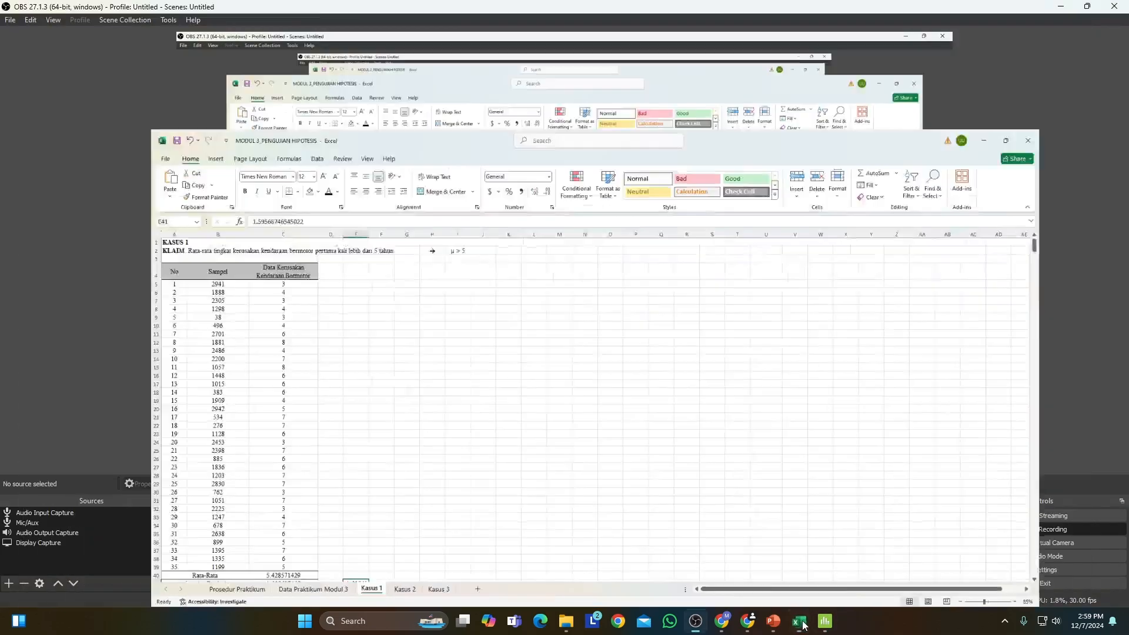
click(799, 622)
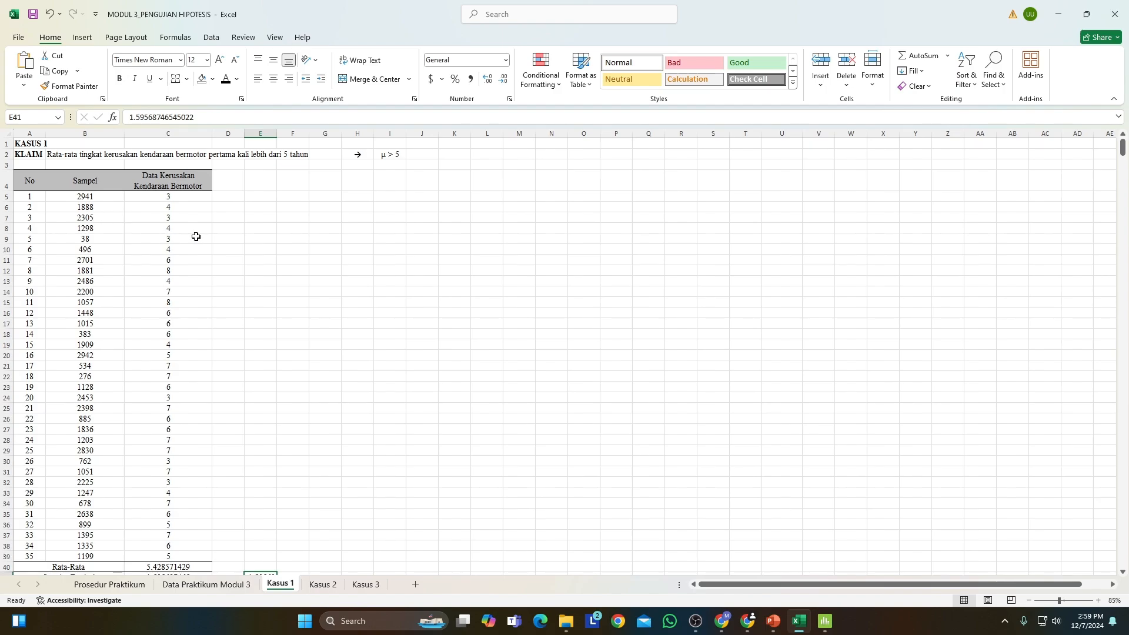
Paste the copied Test table as a PNG picture at R65, under Taraf Signifikansi 0.05 in the Minitab output section.
scroll(284, 300, down, 3)
scroll(284, 301, down, 13)
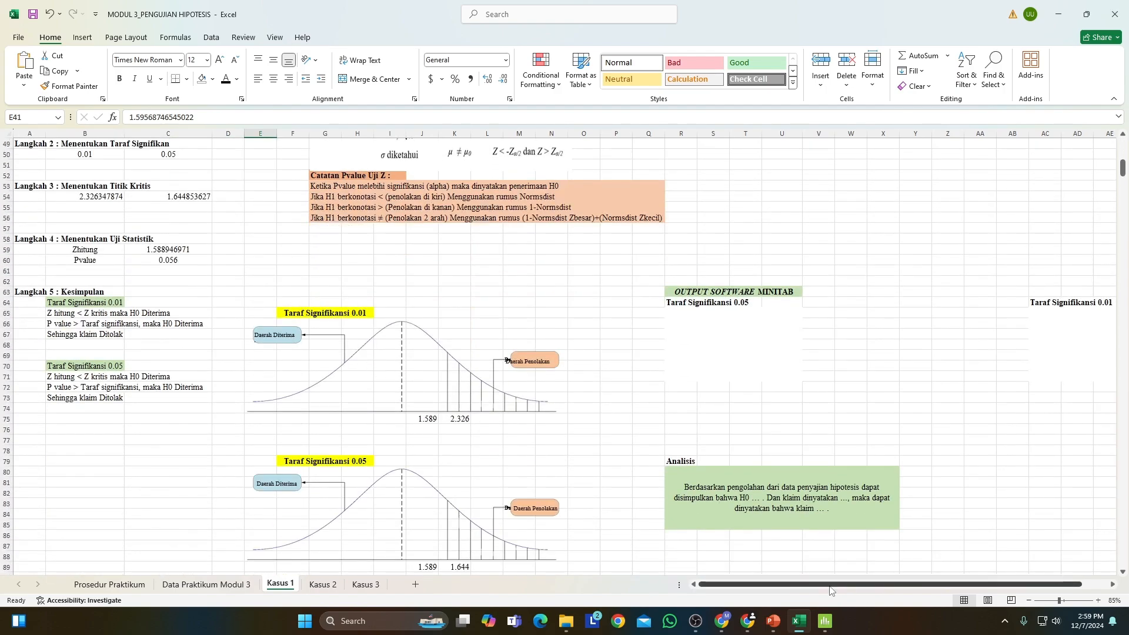
drag(834, 585, 860, 586)
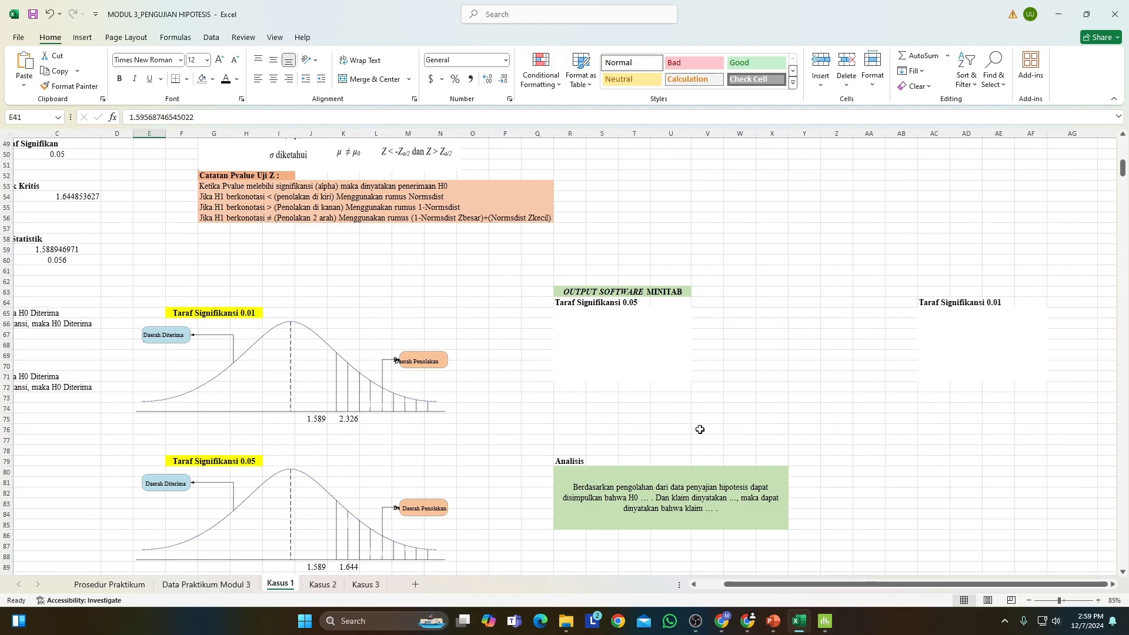
right_click(562, 315)
click(24, 85)
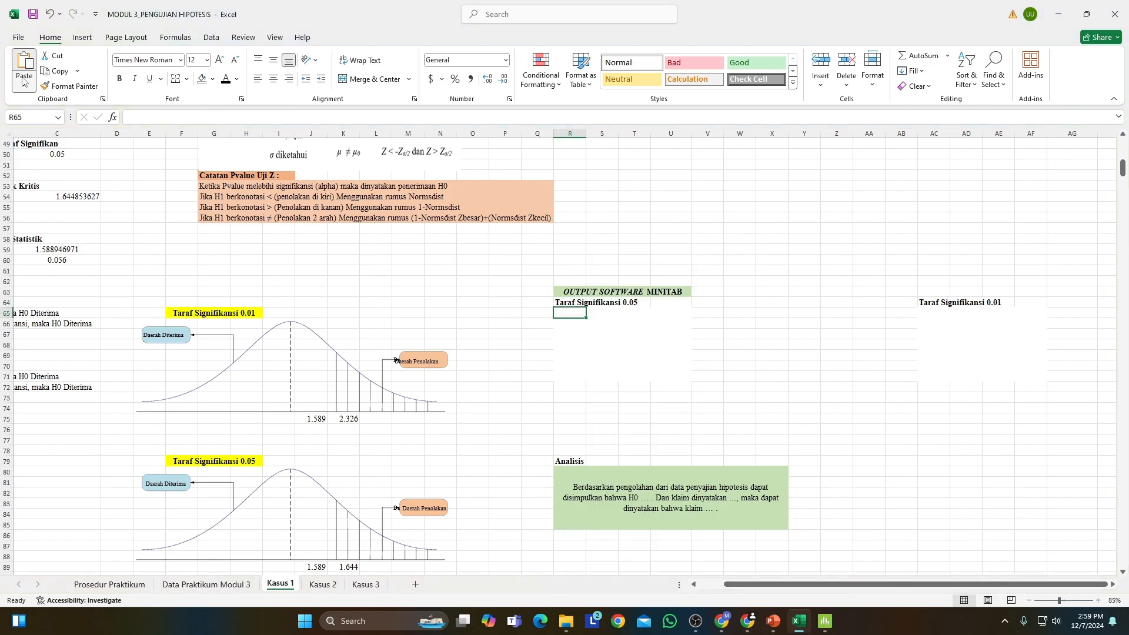
click(58, 137)
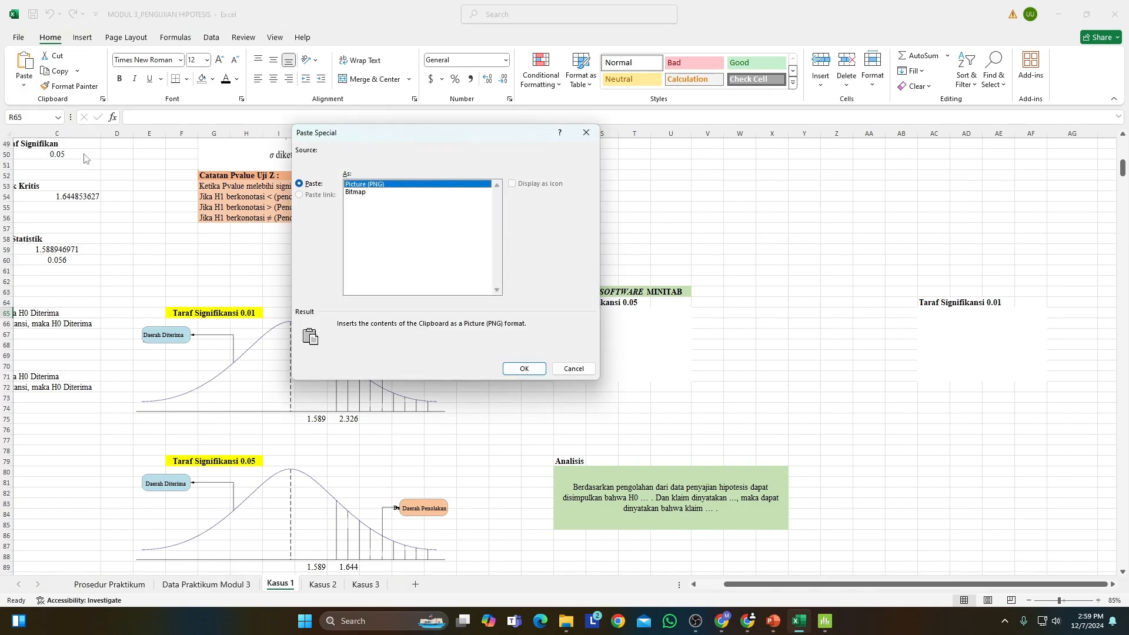
click(522, 368)
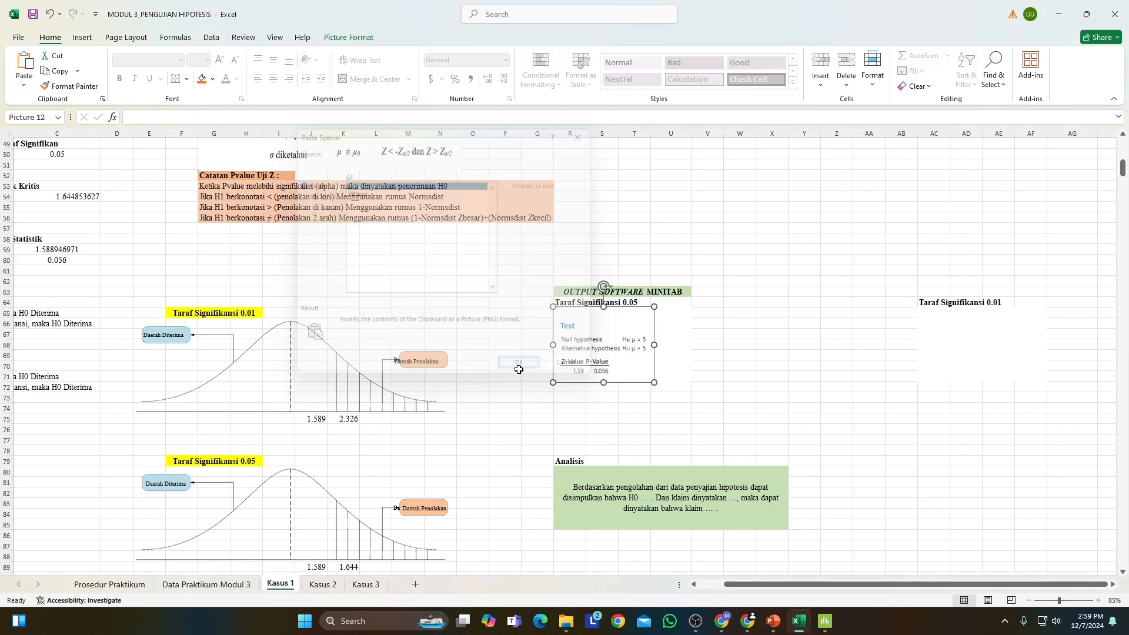
click(595, 362)
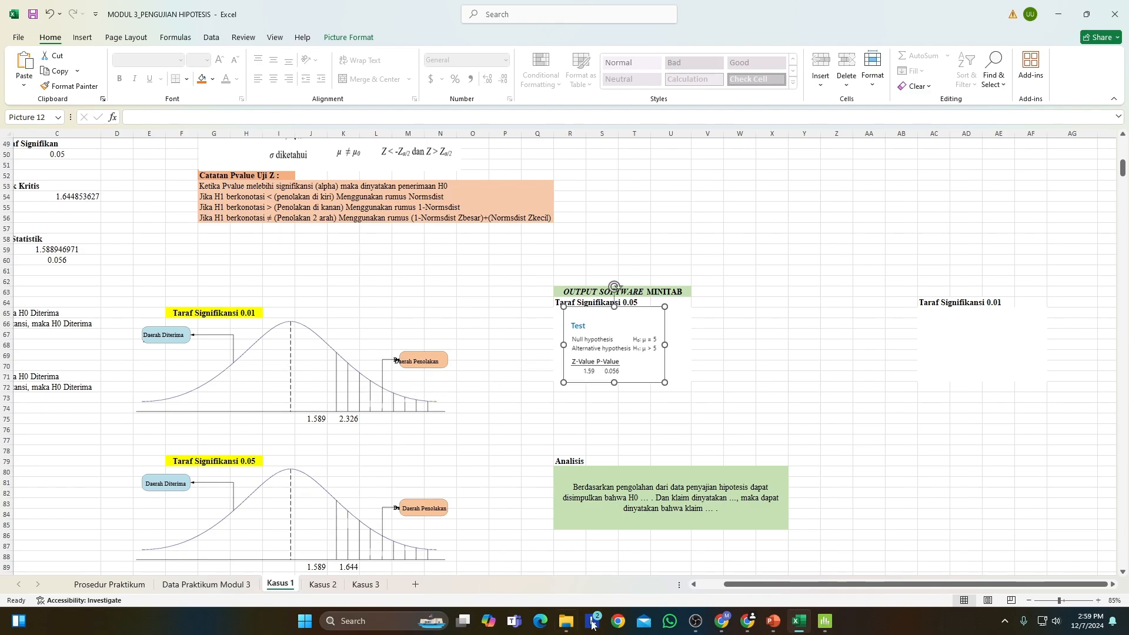
Return to Minitab and run the One-Sample Z test on C1 again with the confidence level set to 99.0.
click(822, 627)
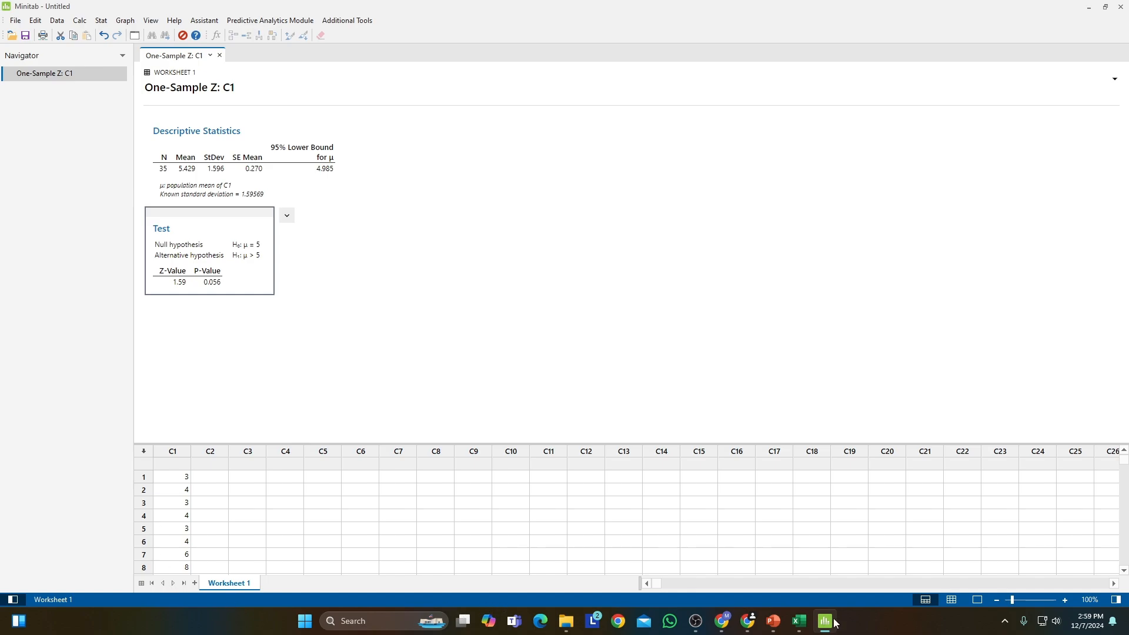
mouse_move(821, 622)
scroll(175, 460, down, 2)
scroll(176, 494, up, 2)
click(101, 21)
mouse_move(171, 37)
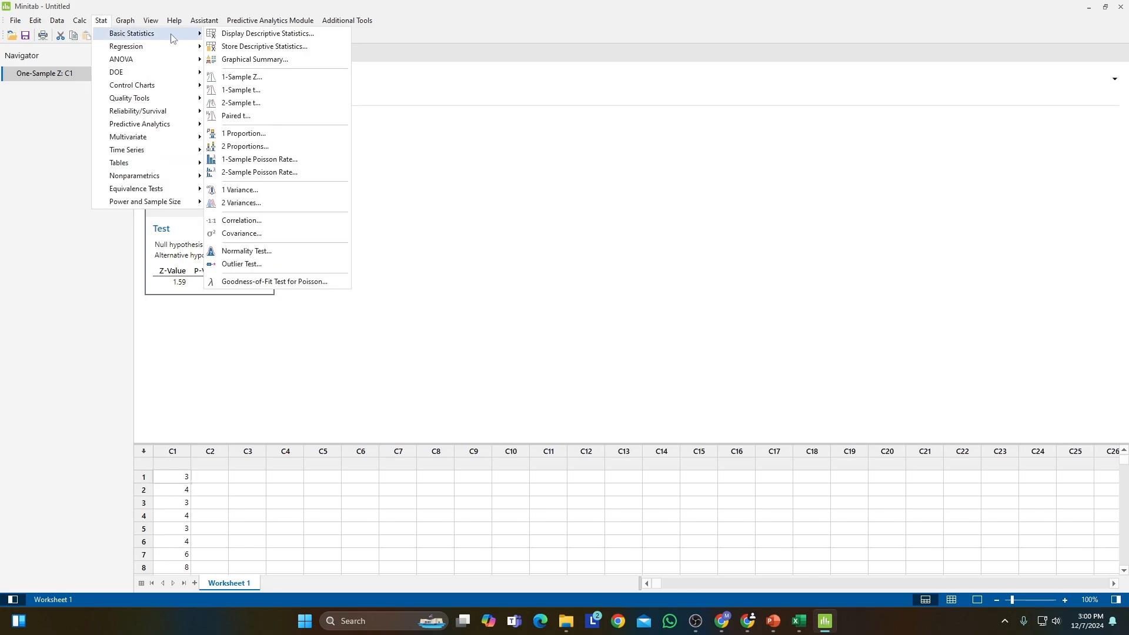
click(240, 77)
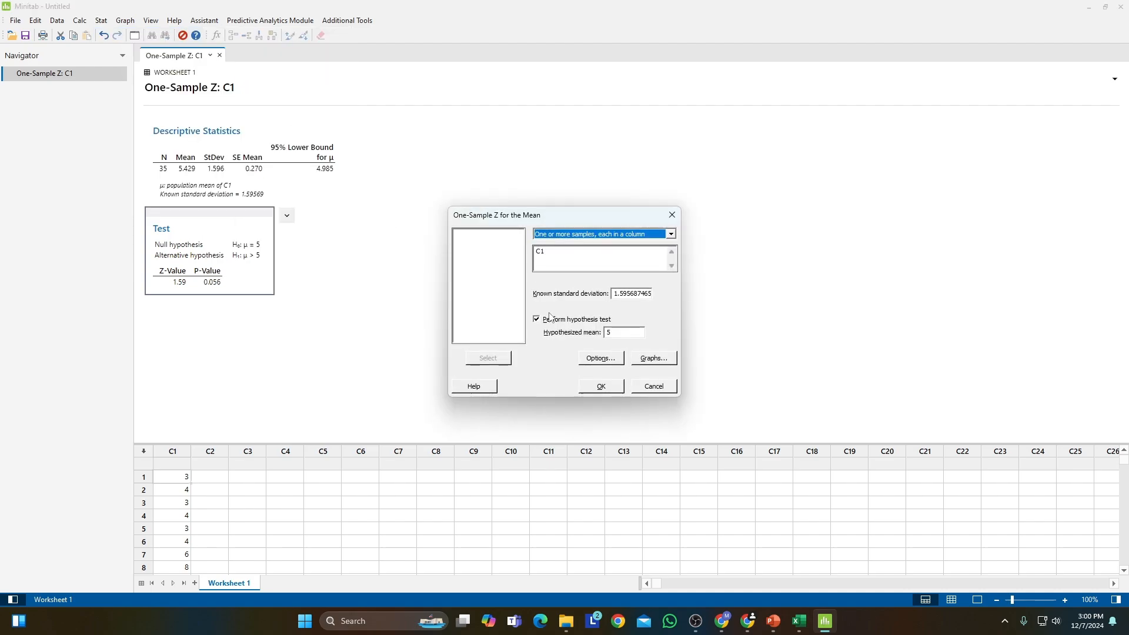
click(600, 360)
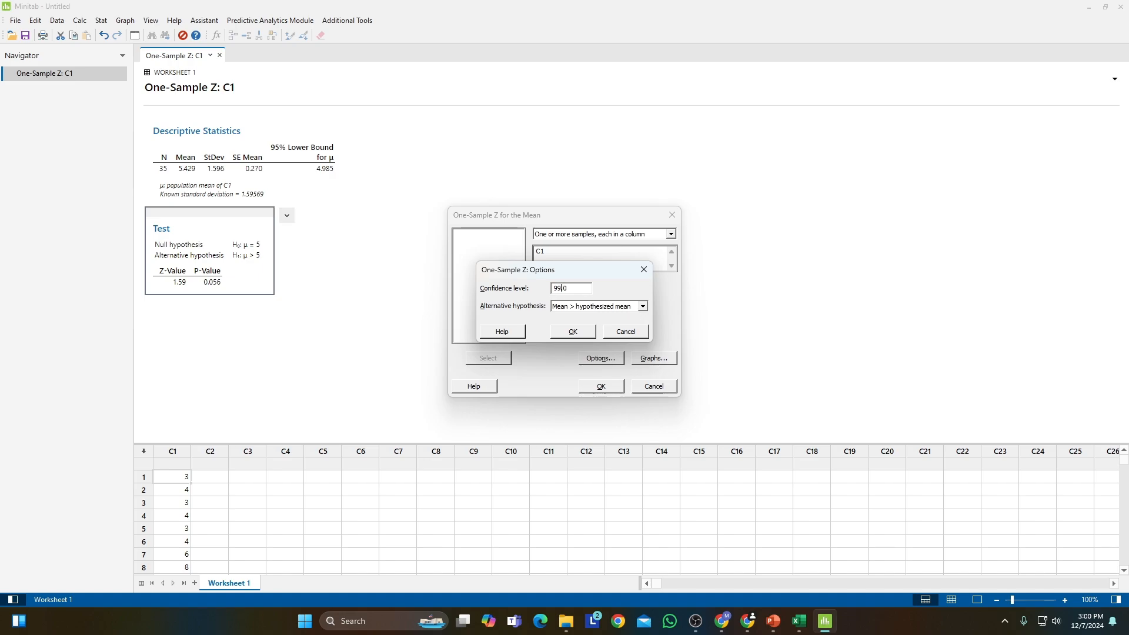
click(573, 332)
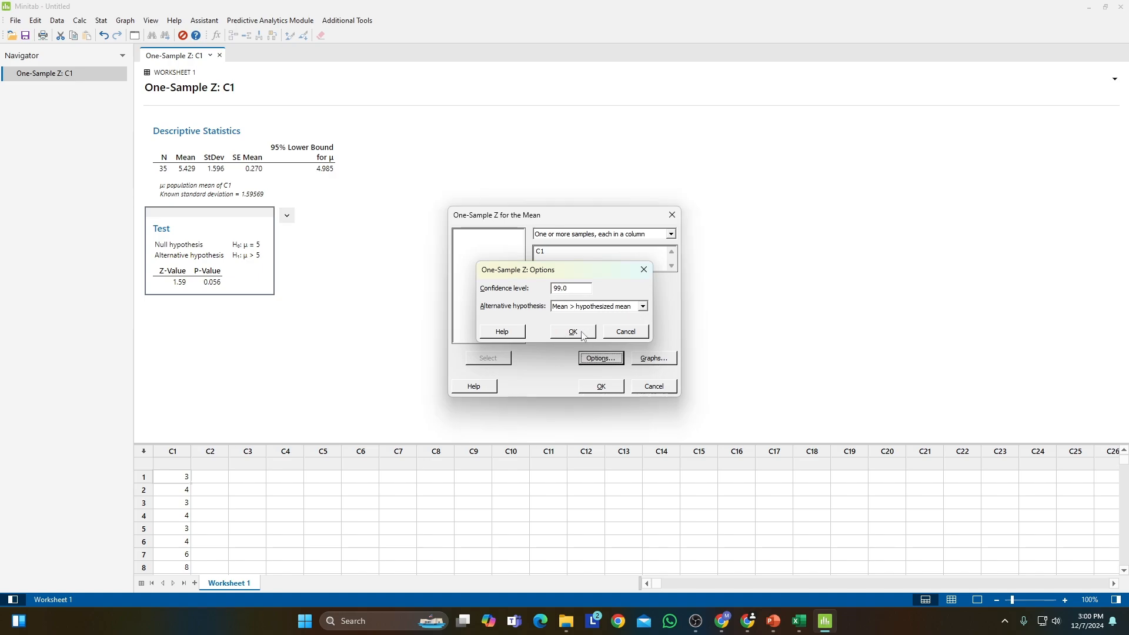
click(606, 386)
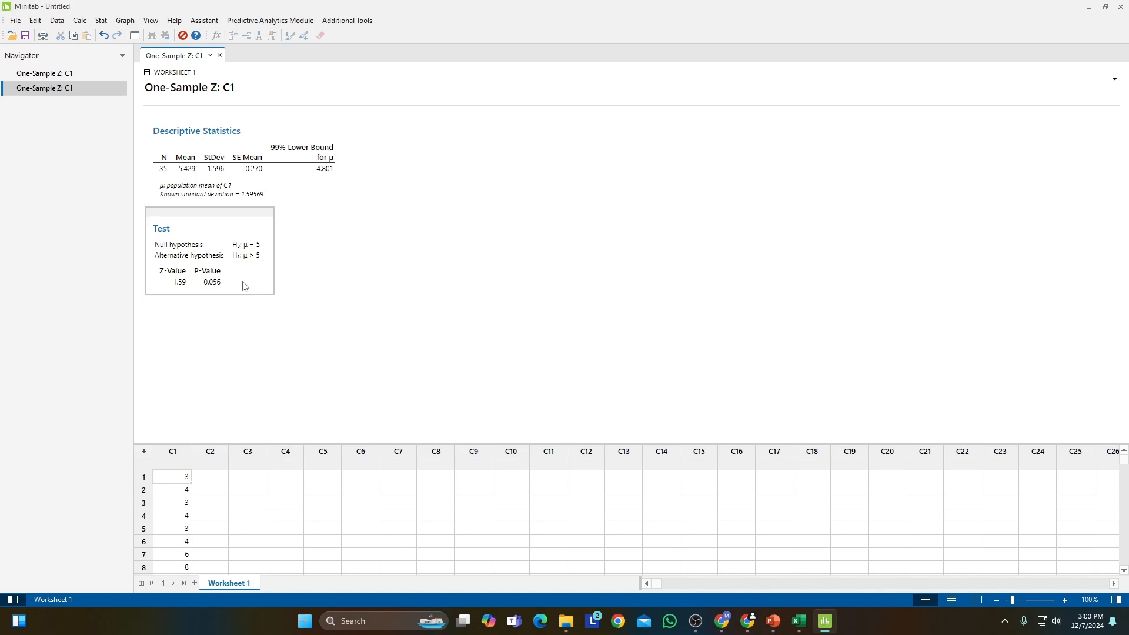
Copy the Test table of the new 99% One-Sample Z output as a picture and switch to the Excel workbook.
right_click(229, 234)
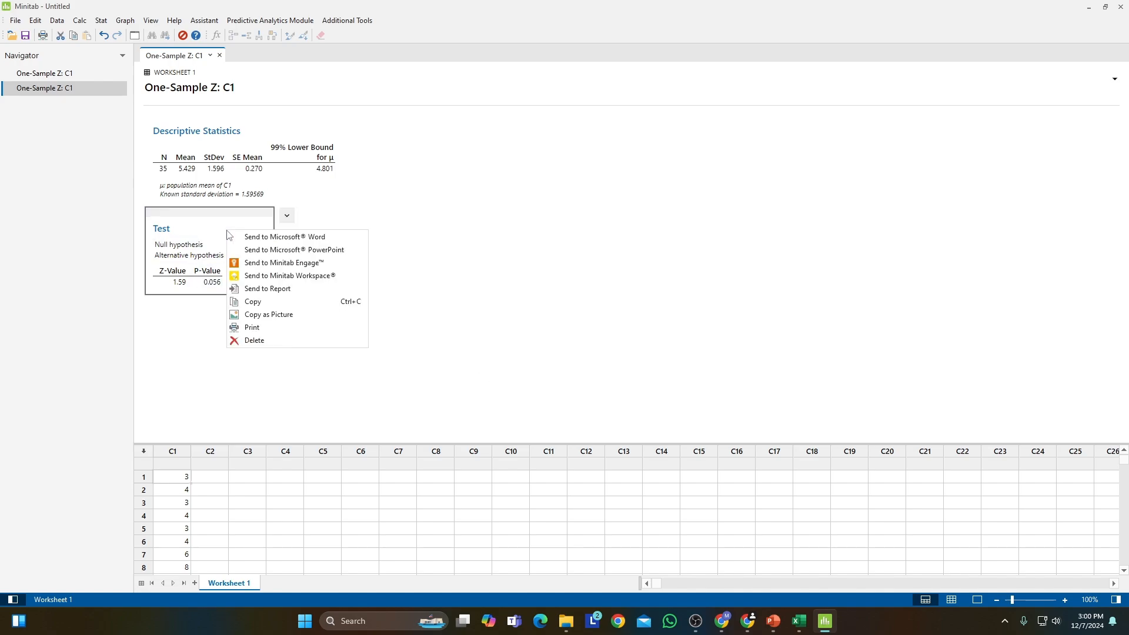
click(268, 313)
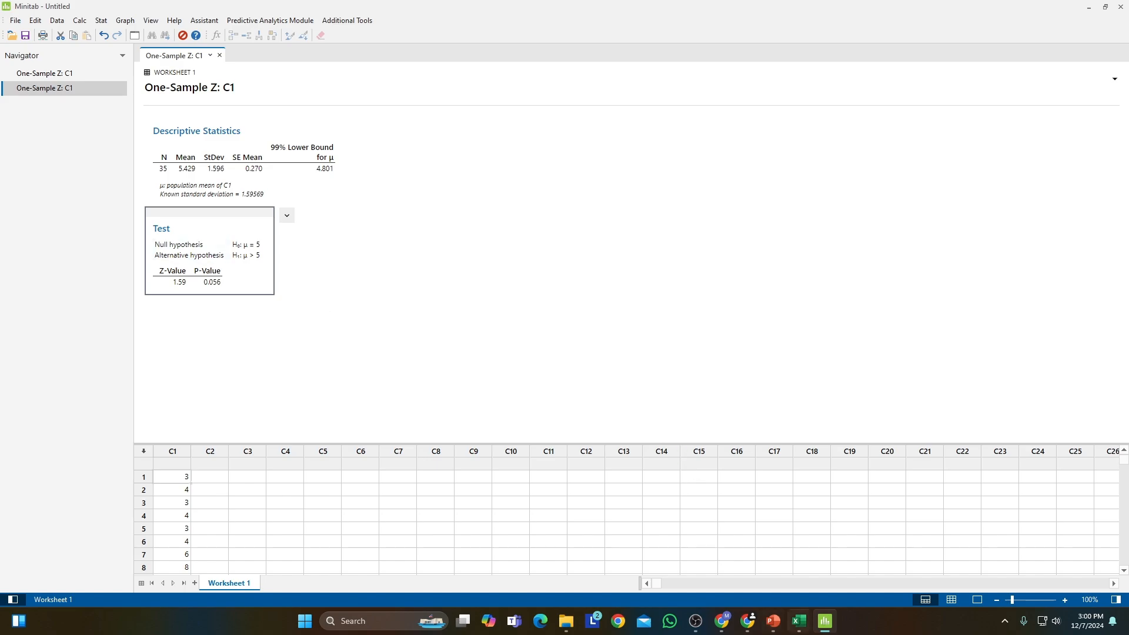
click(799, 621)
Paste the copied Test table at AC65, under Taraf Signifikansi 0.01, and shift the picture slightly so it sits clear of the heading.
key(ctrl+v)
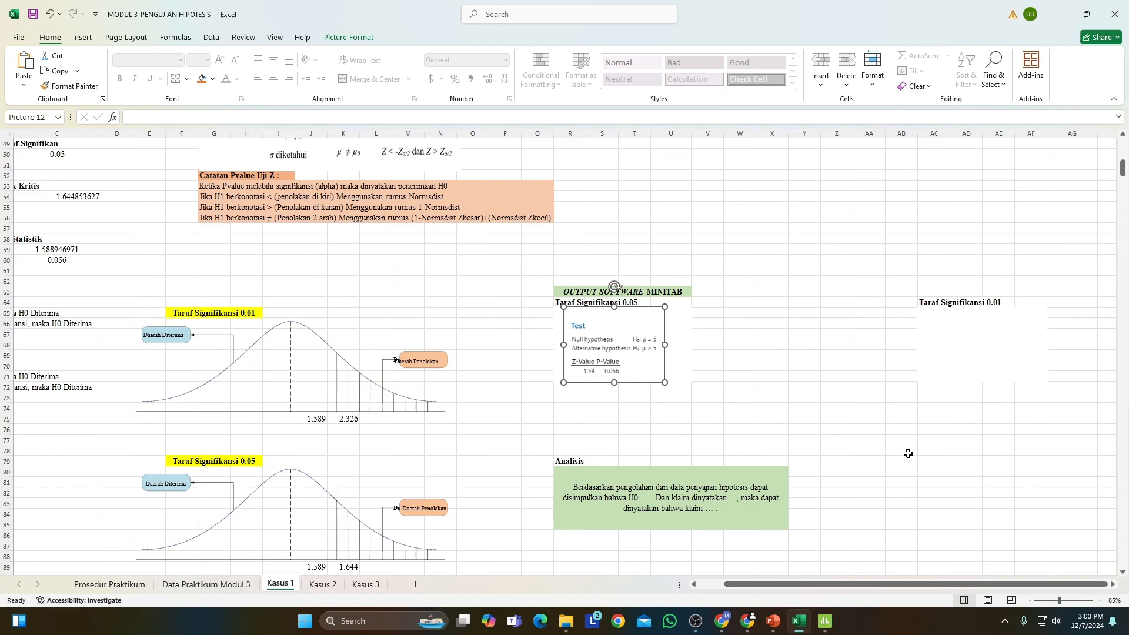
right_click(943, 322)
key(Escape)
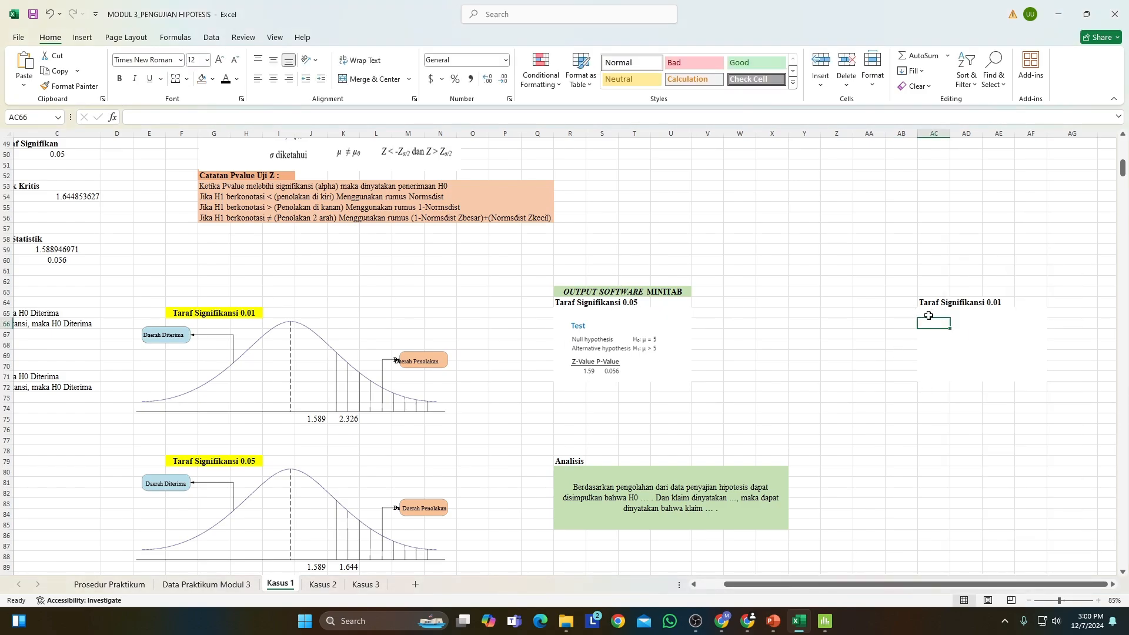
click(928, 313)
click(24, 85)
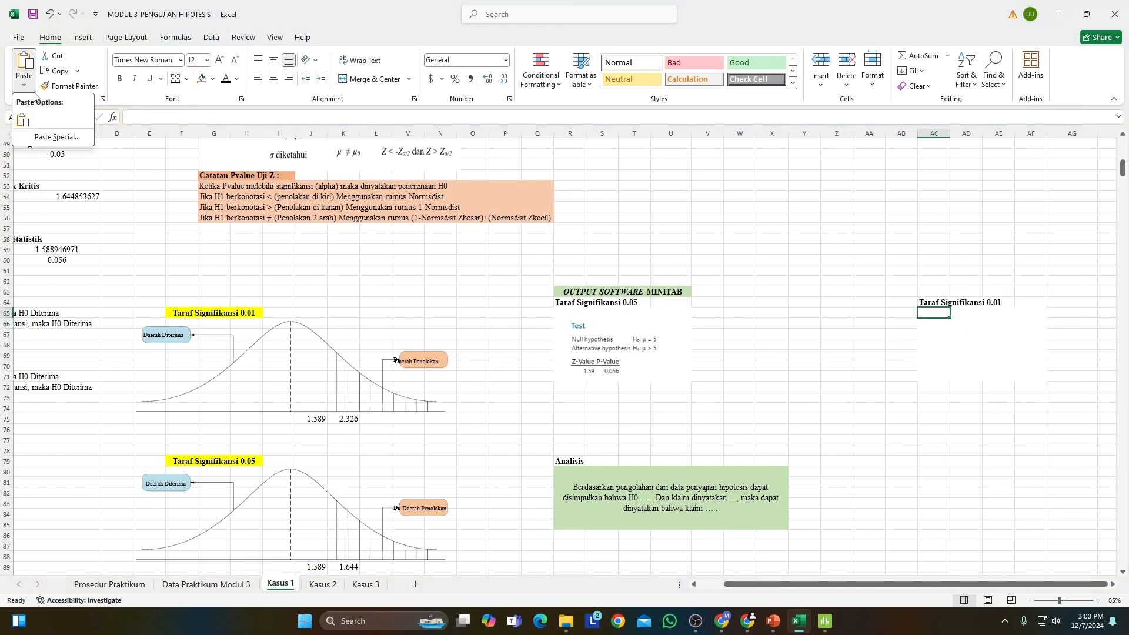
click(29, 122)
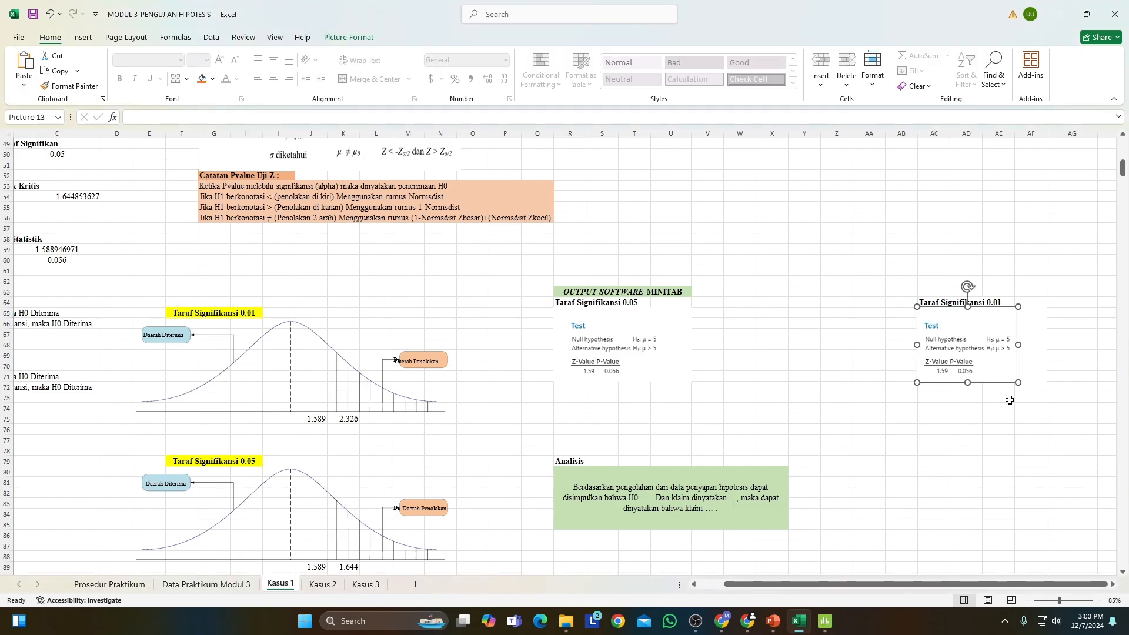
drag(968, 366, 979, 365)
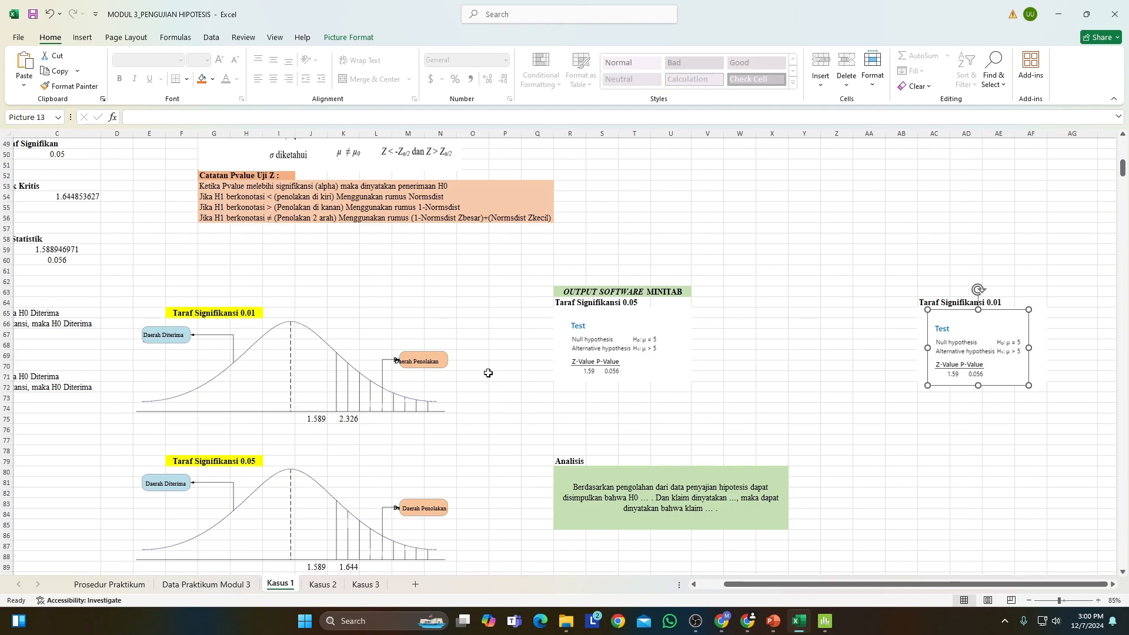
Format the Zhitung value in C59 to show two decimal places.
drag(727, 583, 666, 578)
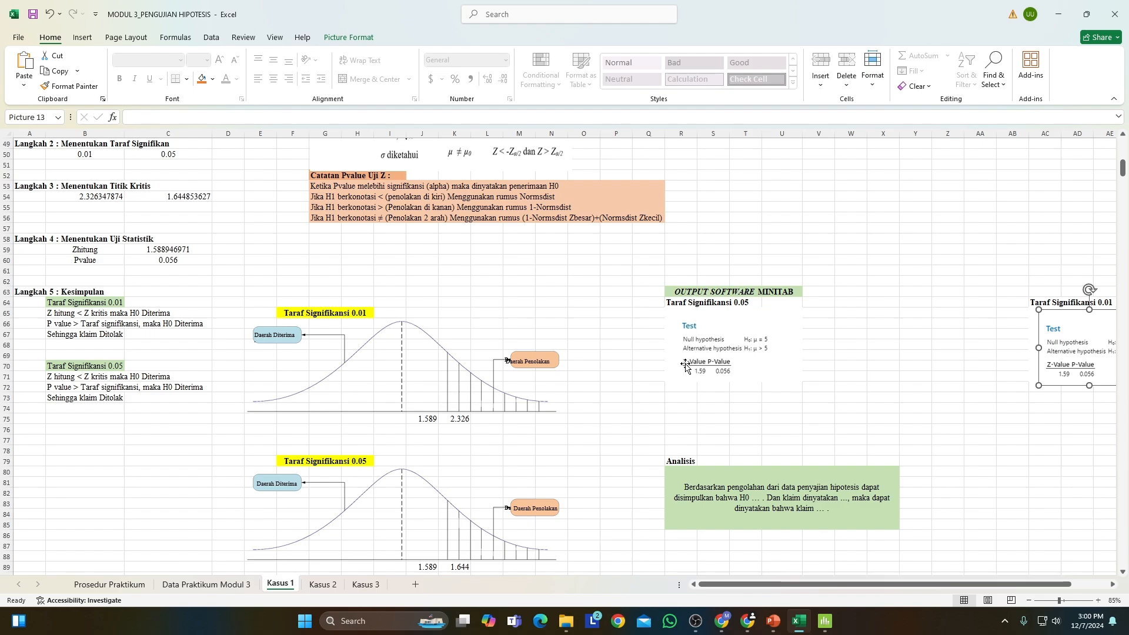
click(160, 250)
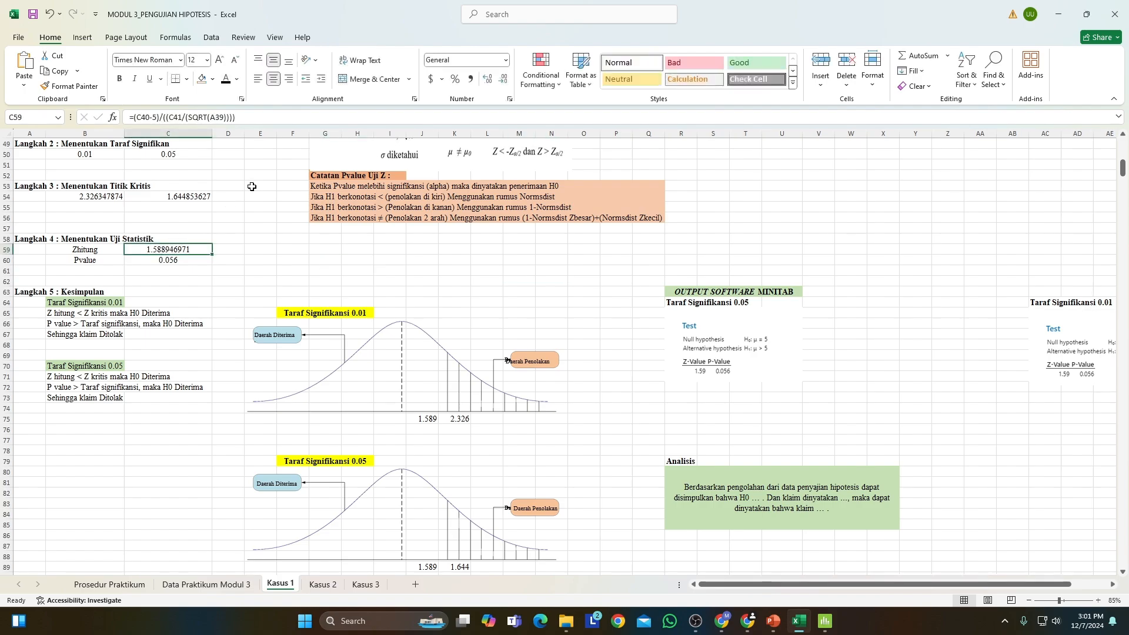
click(488, 80)
click(502, 81)
click(502, 80)
click(502, 80)
click(502, 81)
click(502, 81)
click(502, 80)
click(502, 81)
In the Analisis text in R80, replace the blank after H0 with "Diterima".
drag(971, 587, 995, 587)
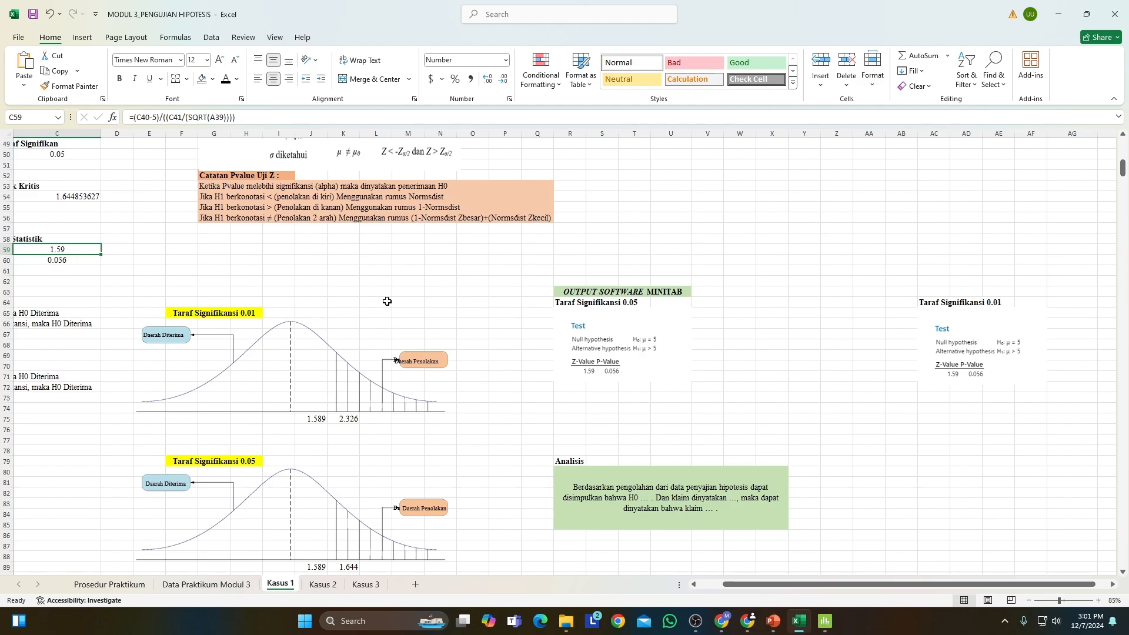
drag(827, 585, 803, 586)
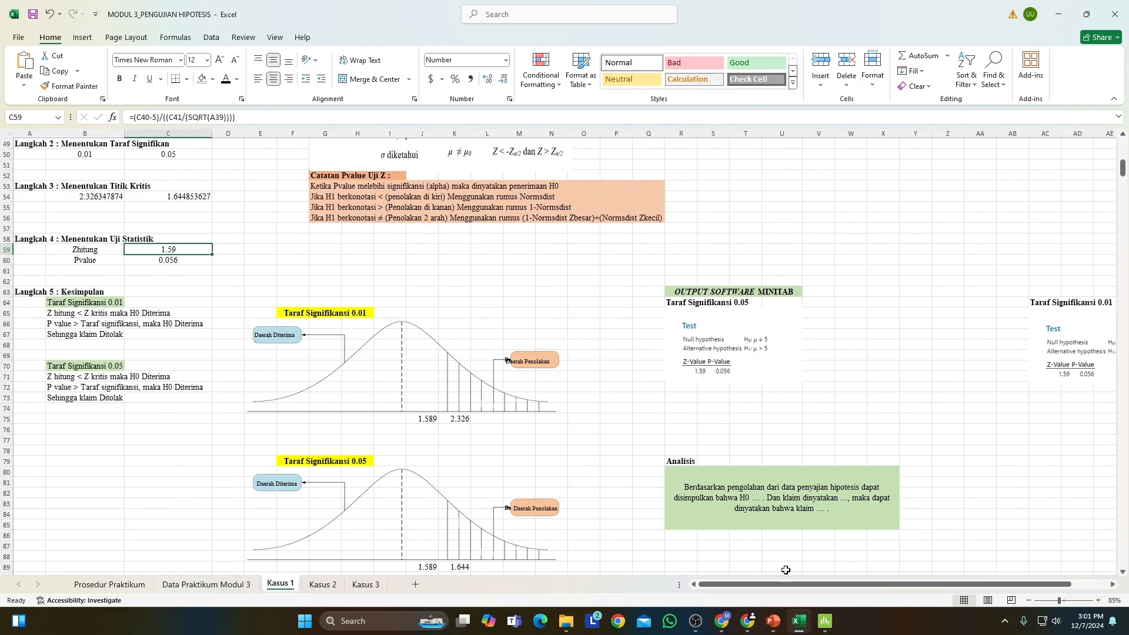
click(751, 510)
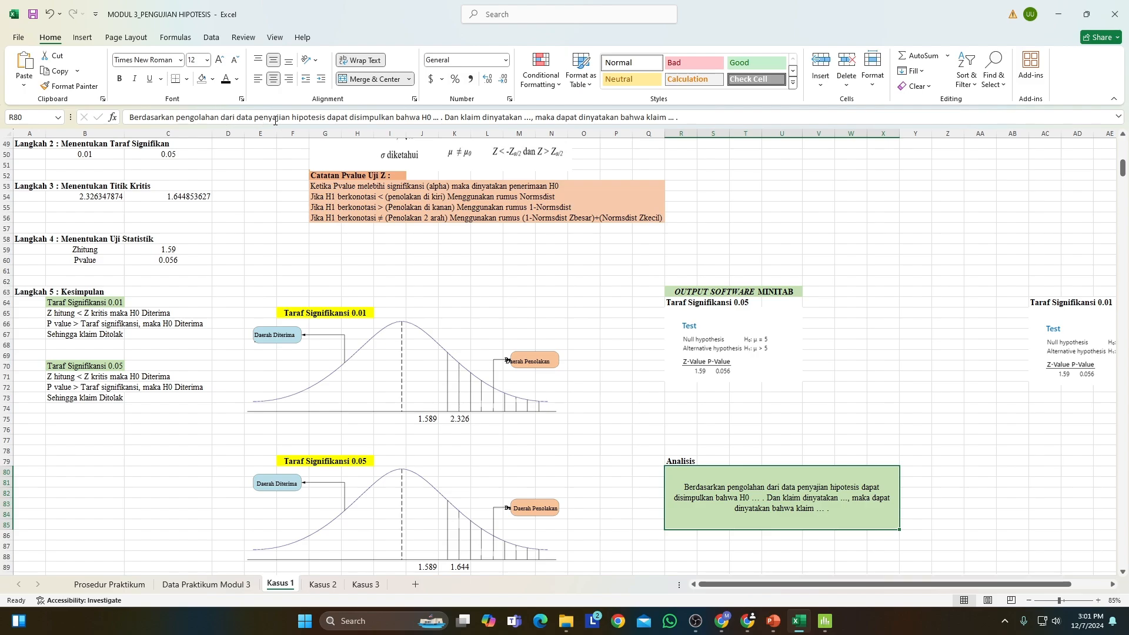
double_click(434, 117)
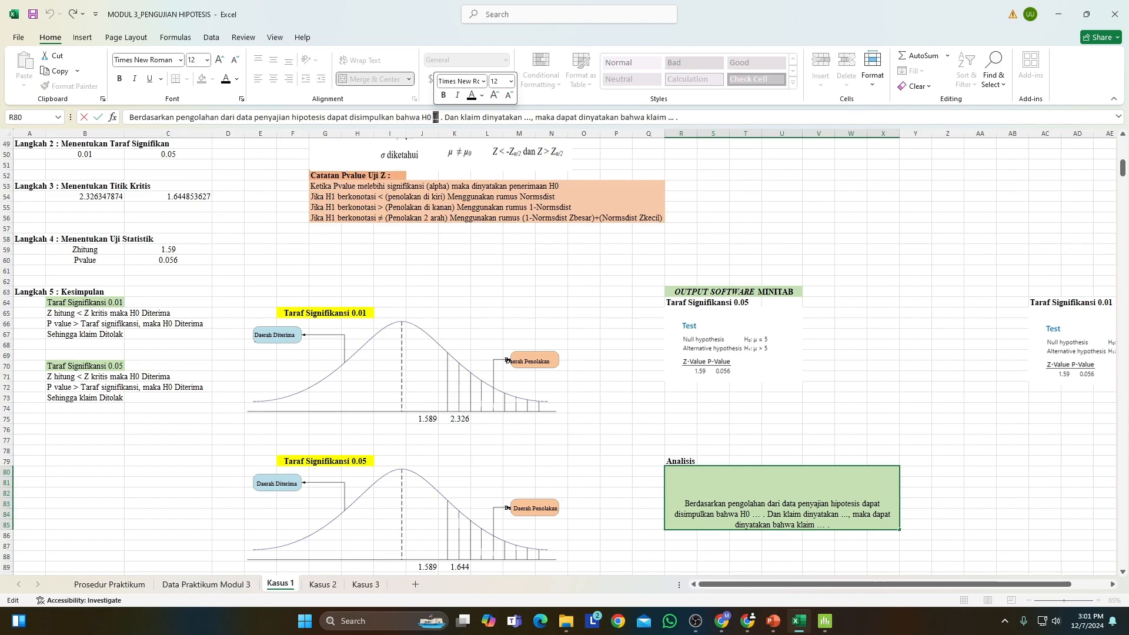
text(Diterim)
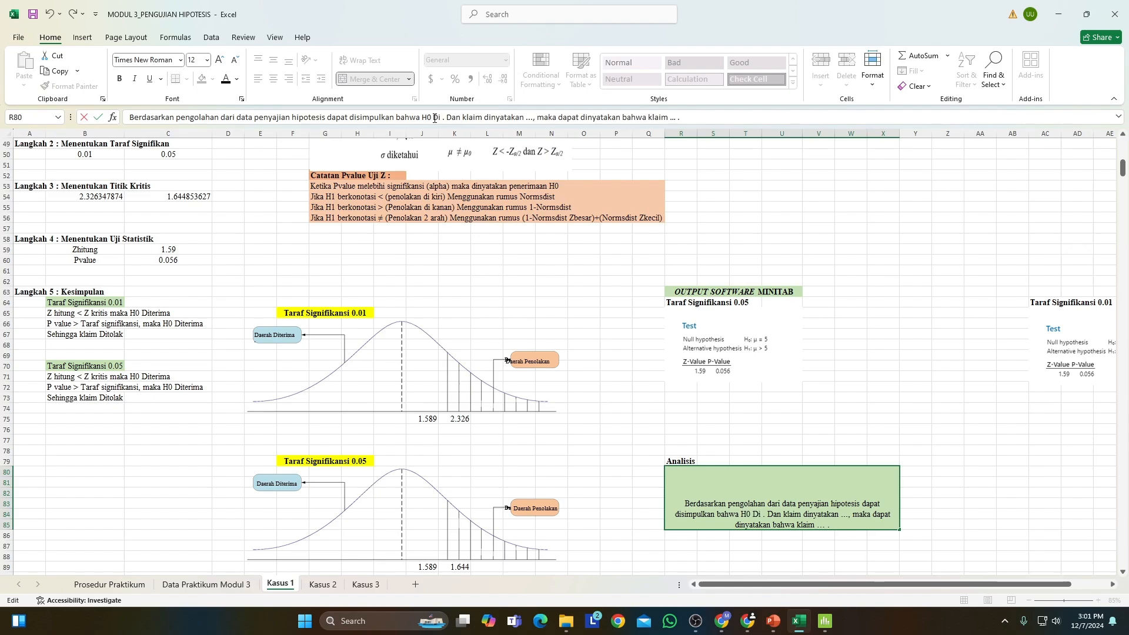
text(a)
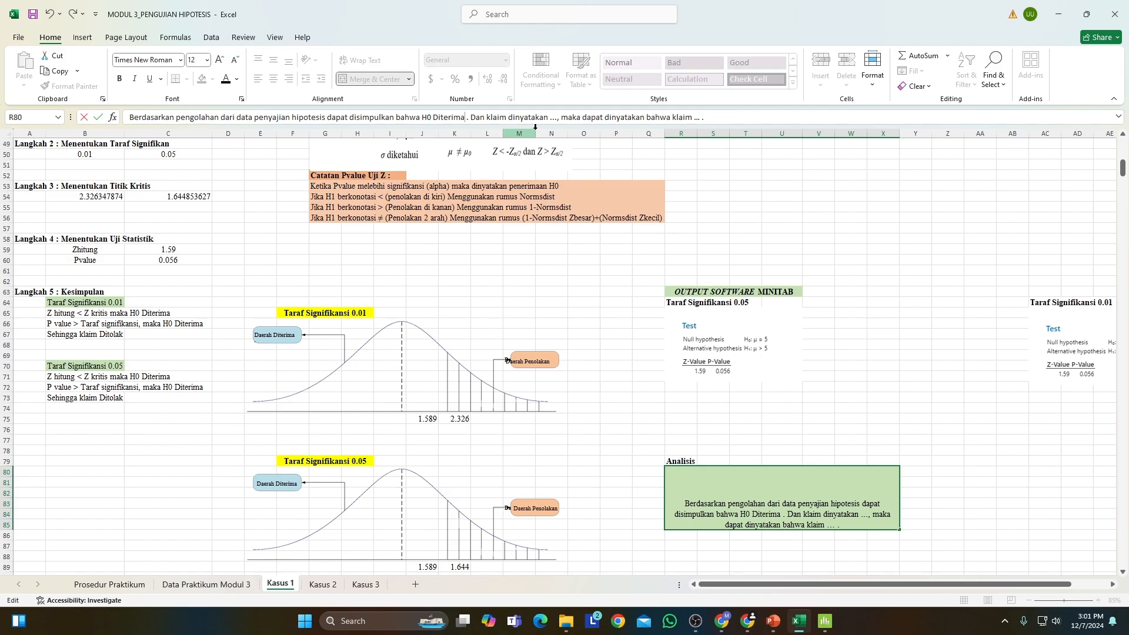
Fill the remaining blanks of the Analisis text with "Ditolak," for the claim decision and "Salah" for the final verdict, and commit the cell.
double_click(553, 117)
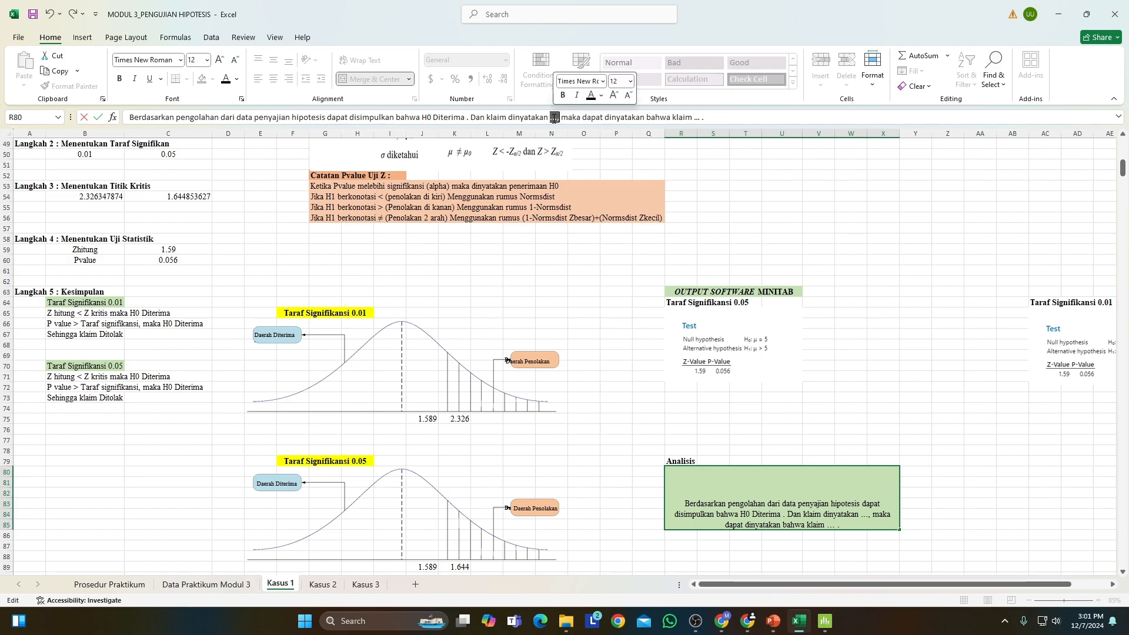
text(Ditola)
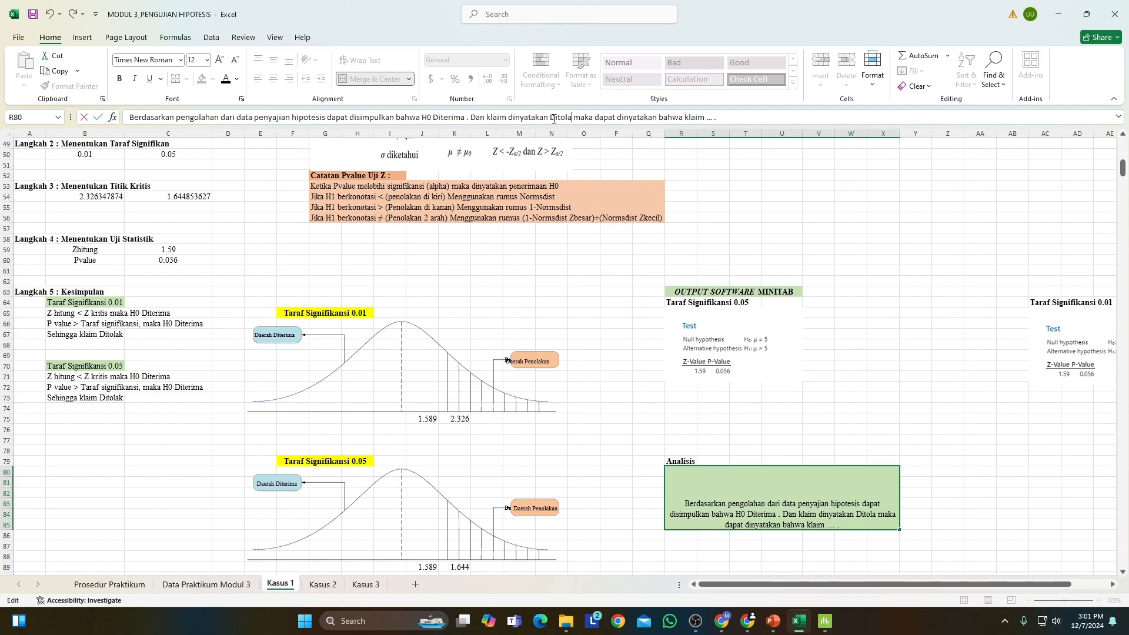
text(k,)
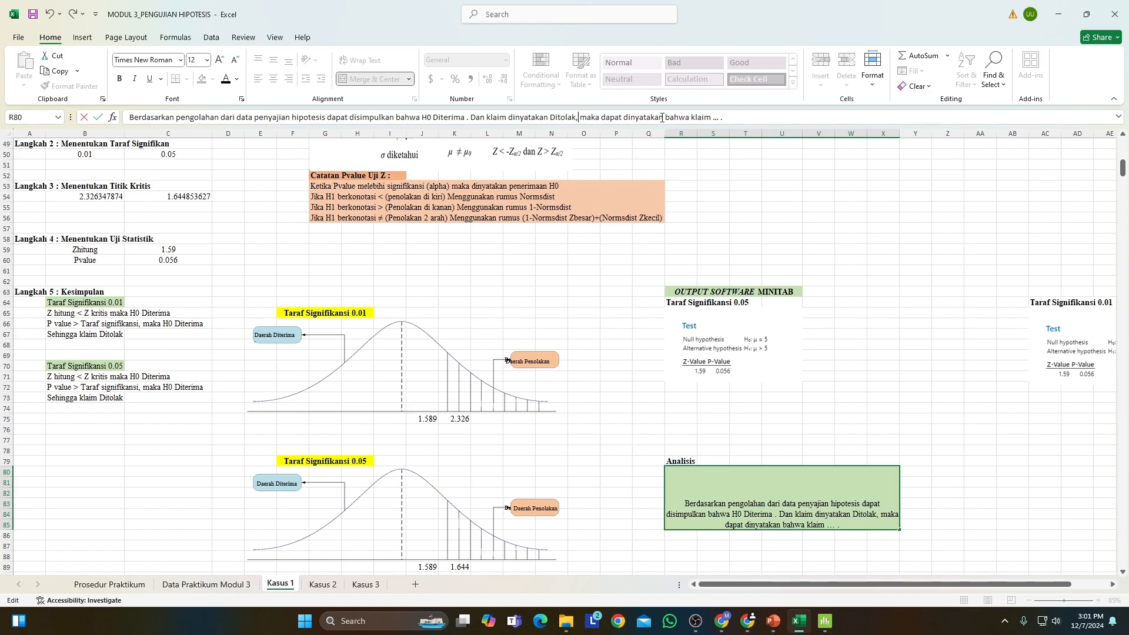
double_click(715, 118)
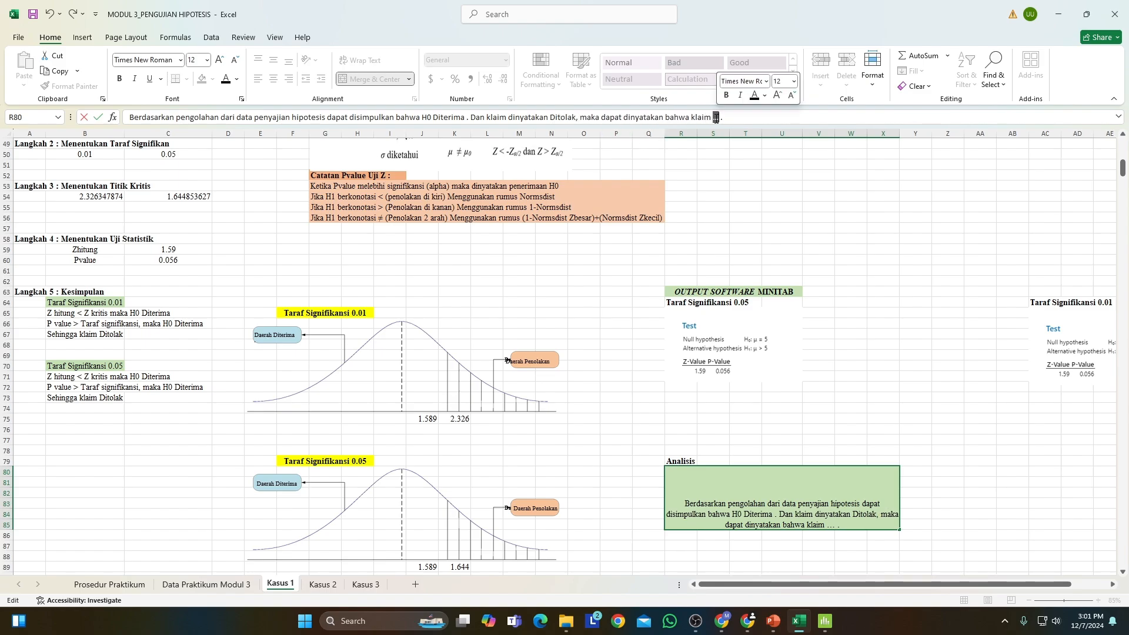
text(Salah)
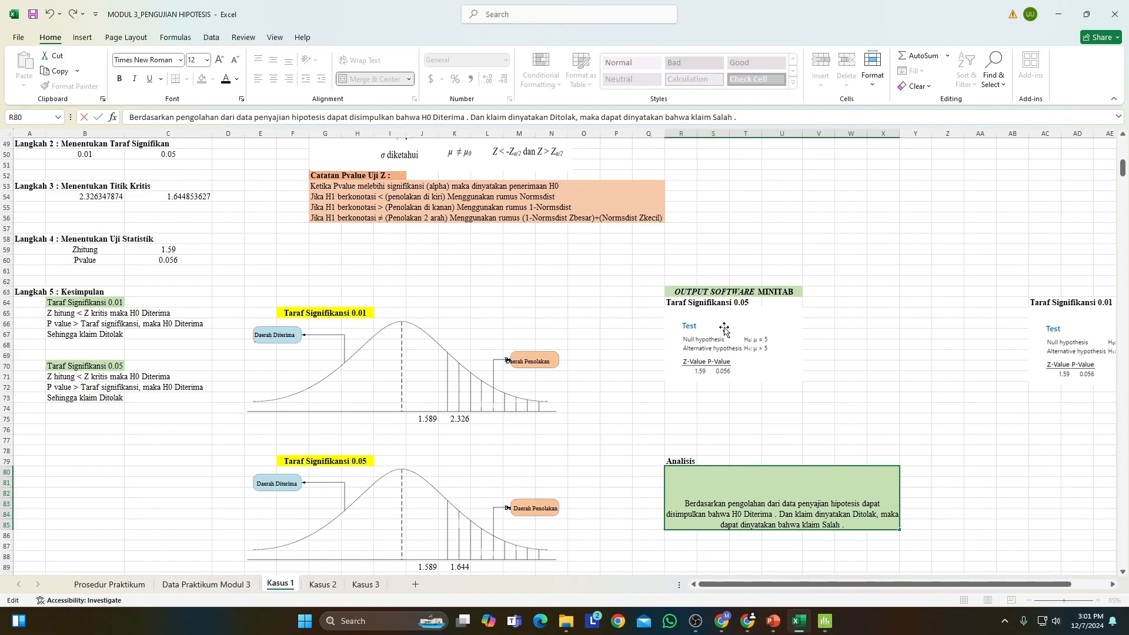
scroll(563, 357, up, 10)
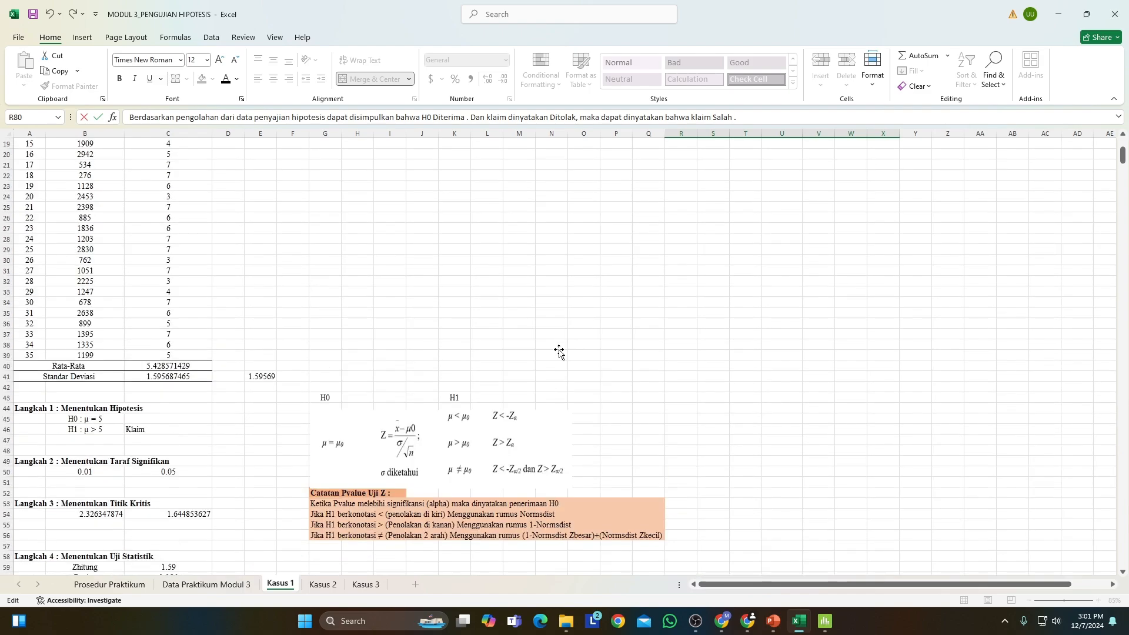
scroll(558, 350, up, 5)
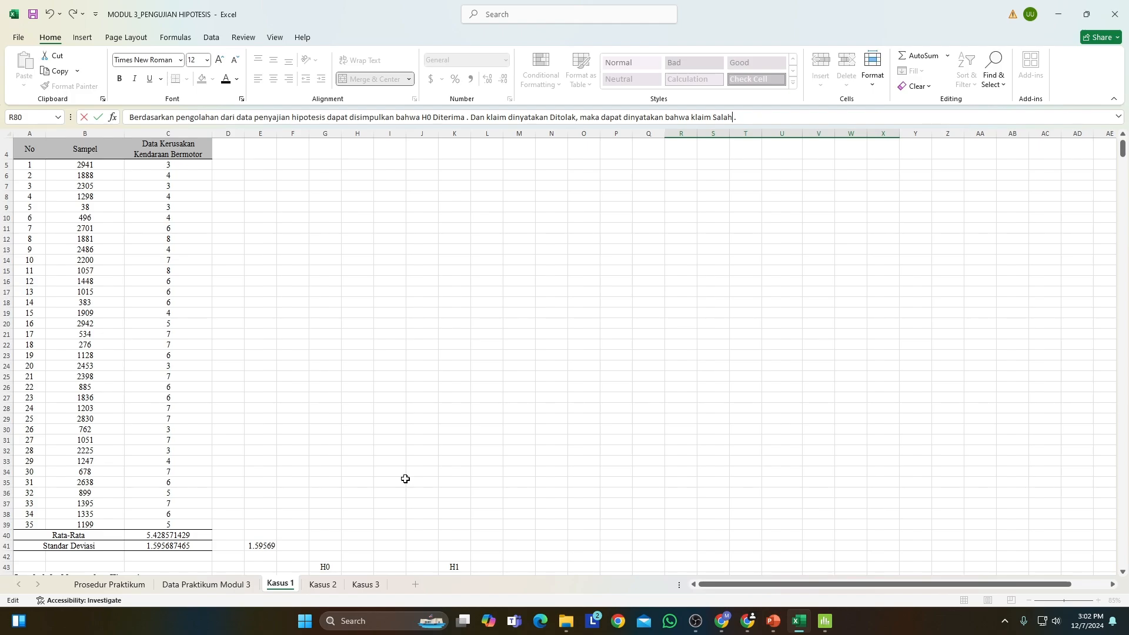
scroll(405, 479, up, 1)
scroll(362, 437, down, 13)
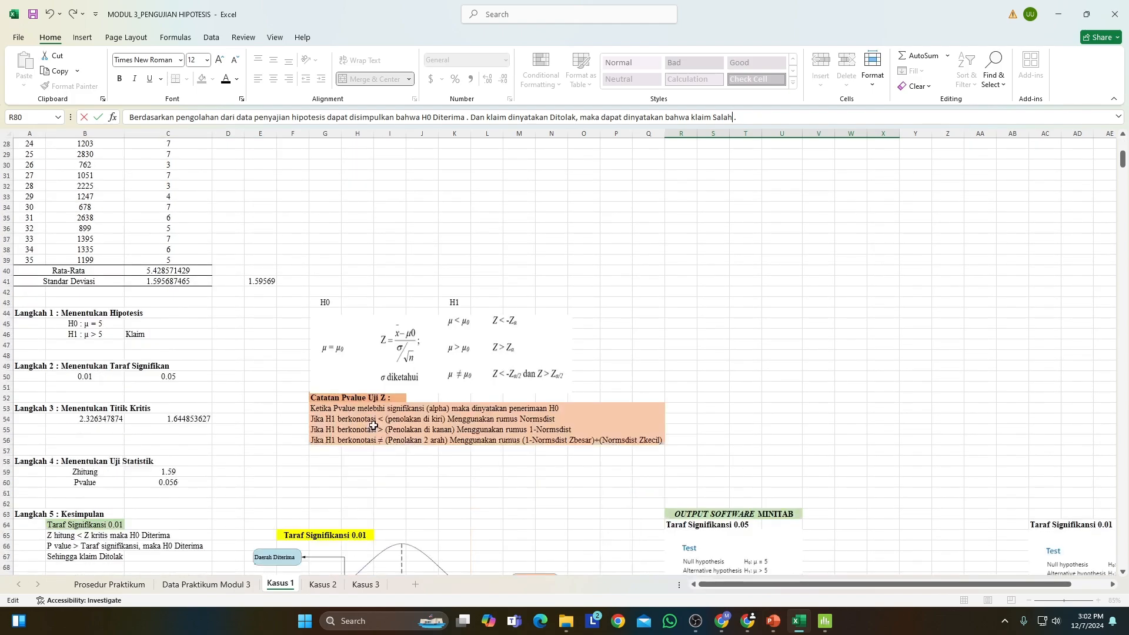
scroll(373, 425, down, 5)
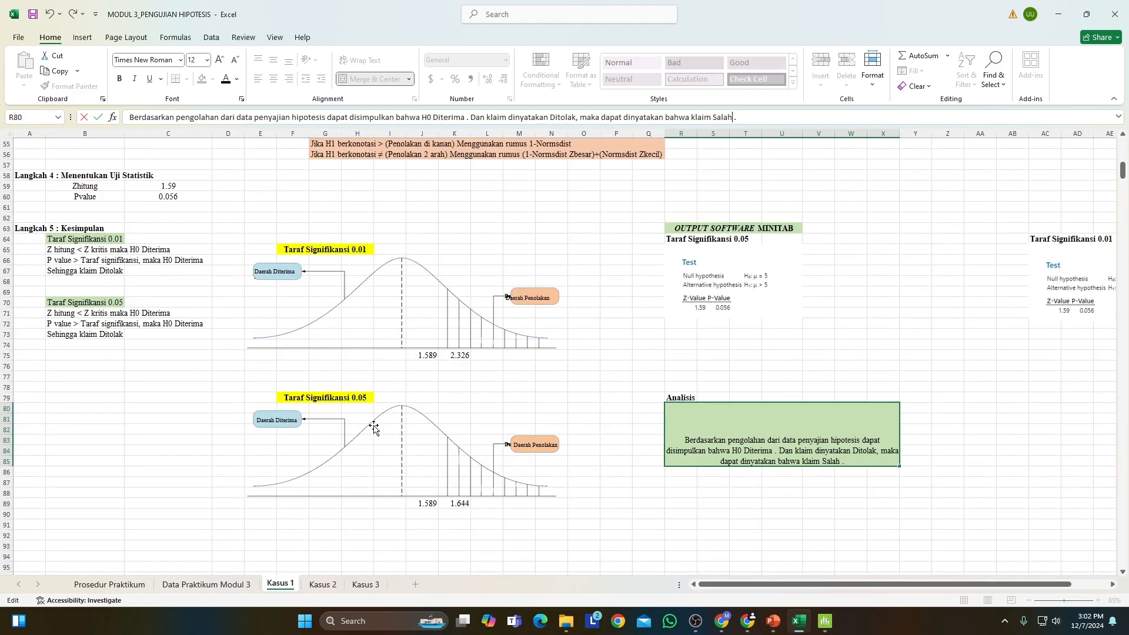
click(588, 473)
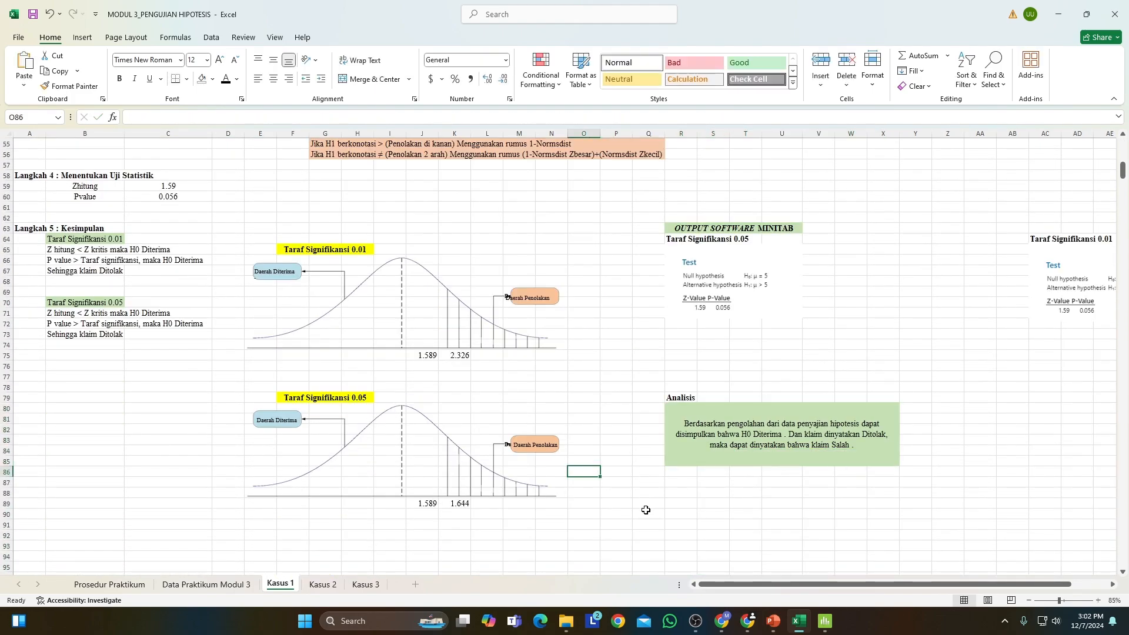